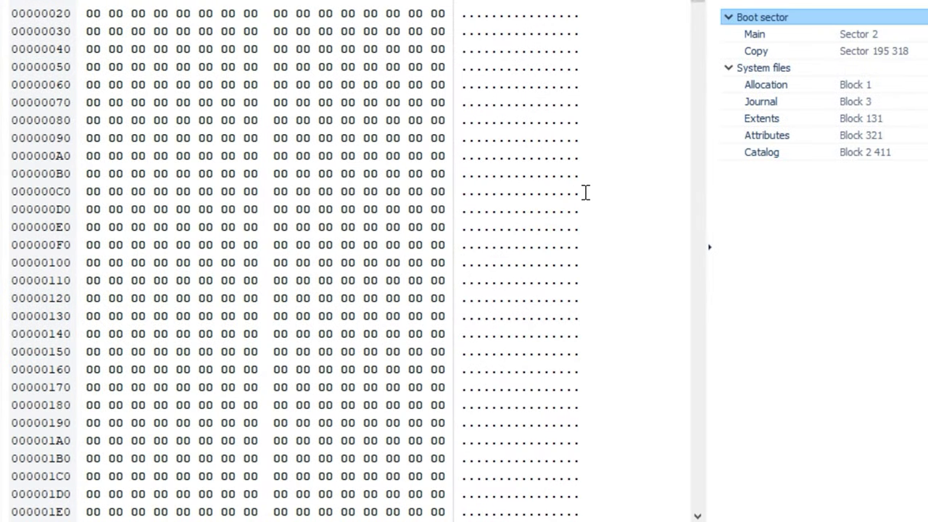
Step: Examine the hex data of the main boot sector and of the Allocation and Attributes system files
{"action": "scroll", "coordinate": [586, 387], "scroll_direction": "down", "scroll_amount": 13}
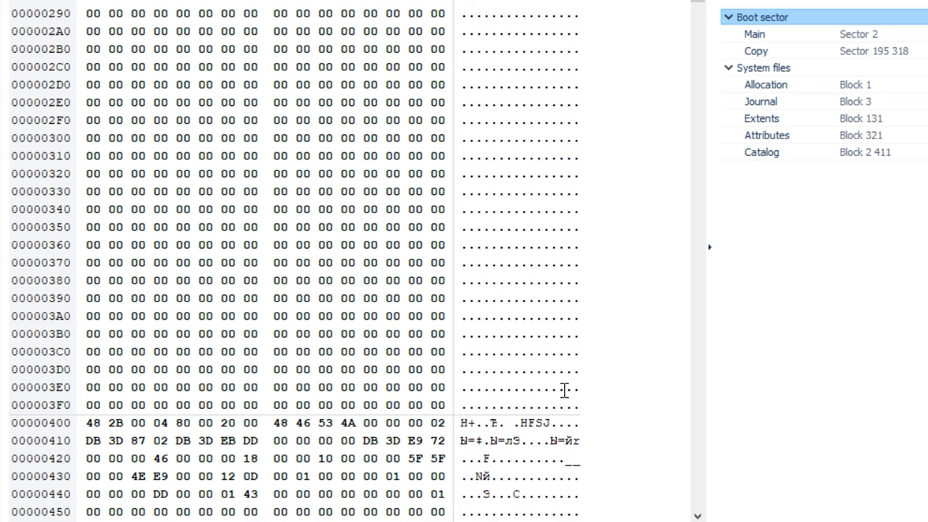
{"action": "left_click", "coordinate": [757, 34]}
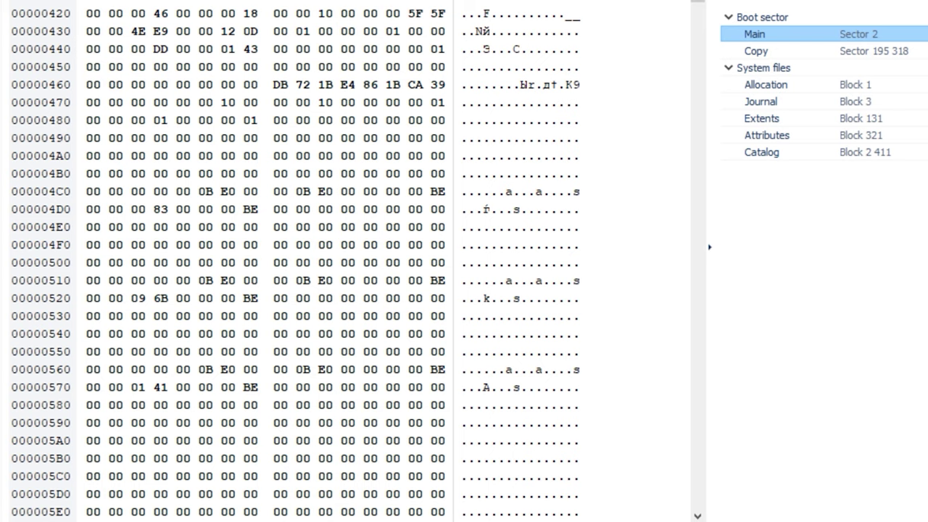
{"action": "scroll", "coordinate": [482, 31], "scroll_direction": "down", "scroll_amount": 1}
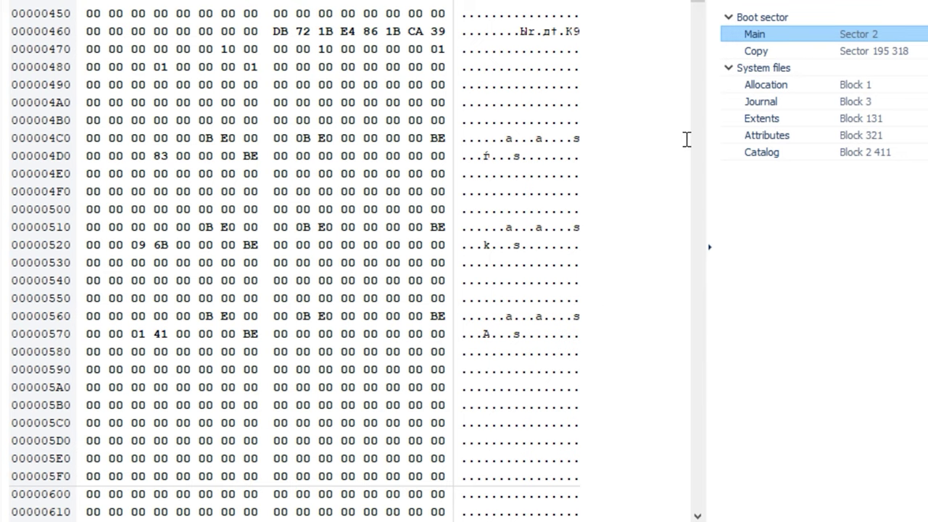
{"action": "left_click", "coordinate": [779, 85]}
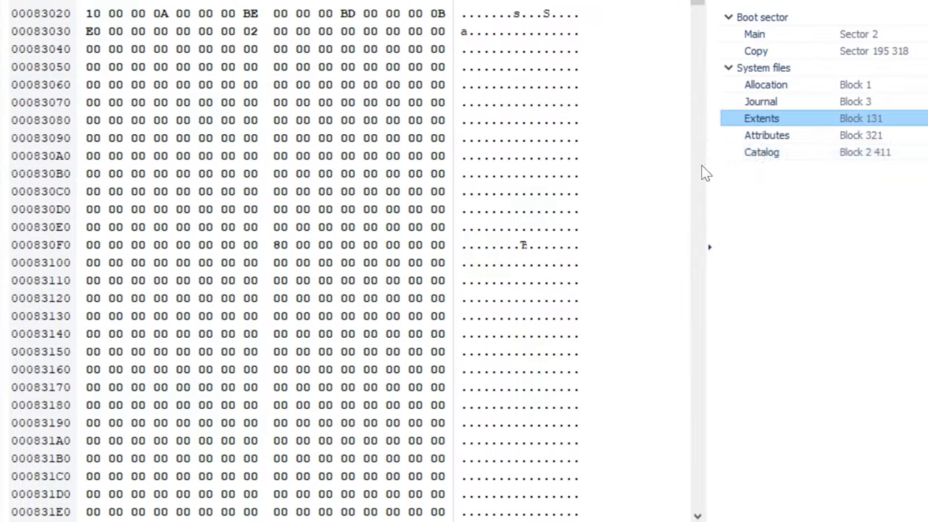
{"action": "left_click", "coordinate": [758, 135]}
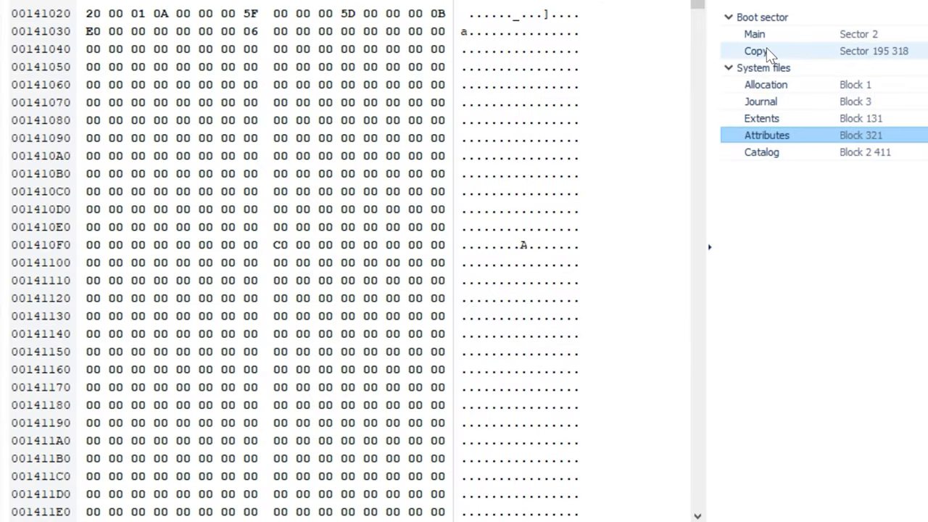
Step: Inspect the hex data of the boot sector copy at sector 195 318
{"action": "left_click", "coordinate": [850, 54]}
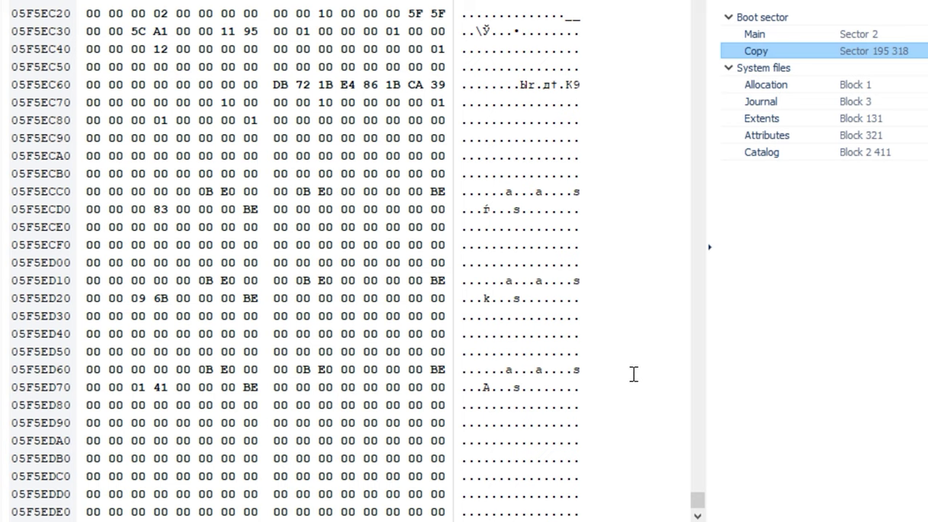
{"action": "scroll", "coordinate": [633, 374], "scroll_direction": "down", "scroll_amount": 11}
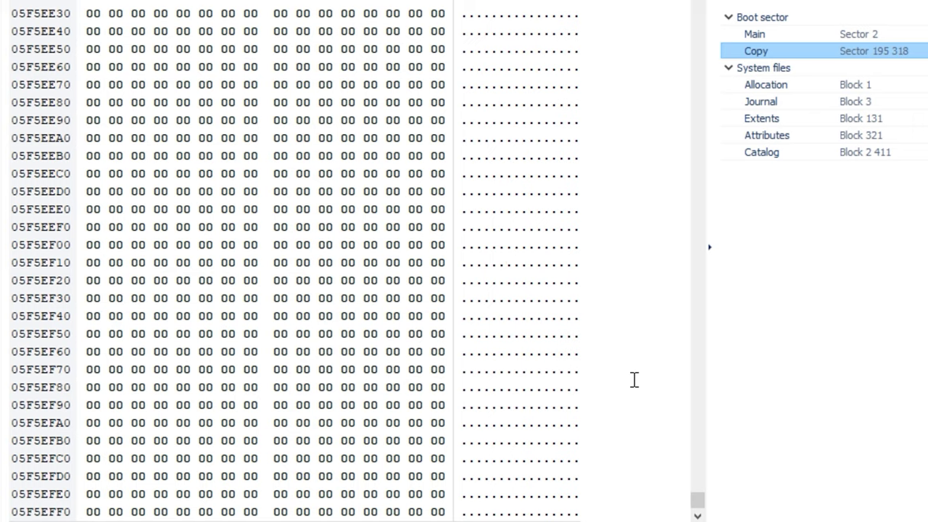
{"action": "scroll", "coordinate": [630, 378], "scroll_direction": "up", "scroll_amount": 2}
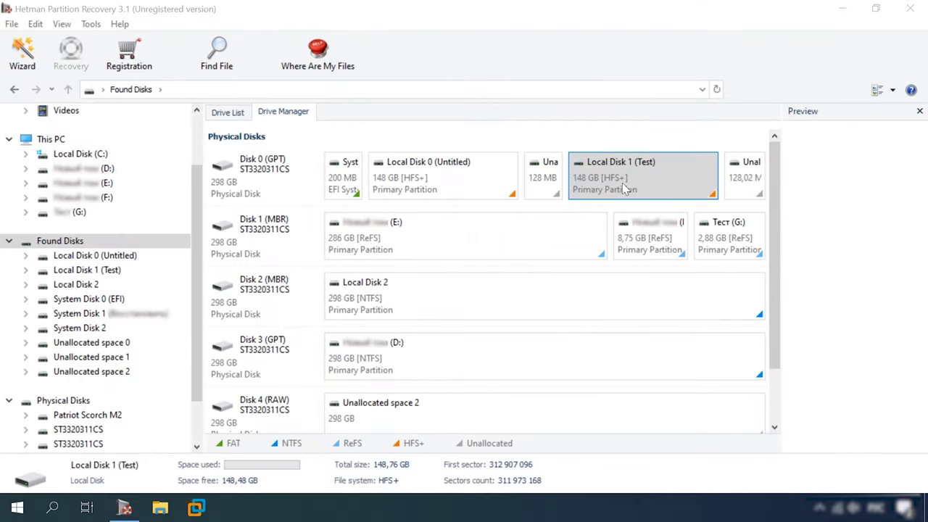
Step: Browse the contents of Local Disk 1 (Test) and open that partition in the HEX-Editor
{"action": "double_click", "coordinate": [648, 186]}
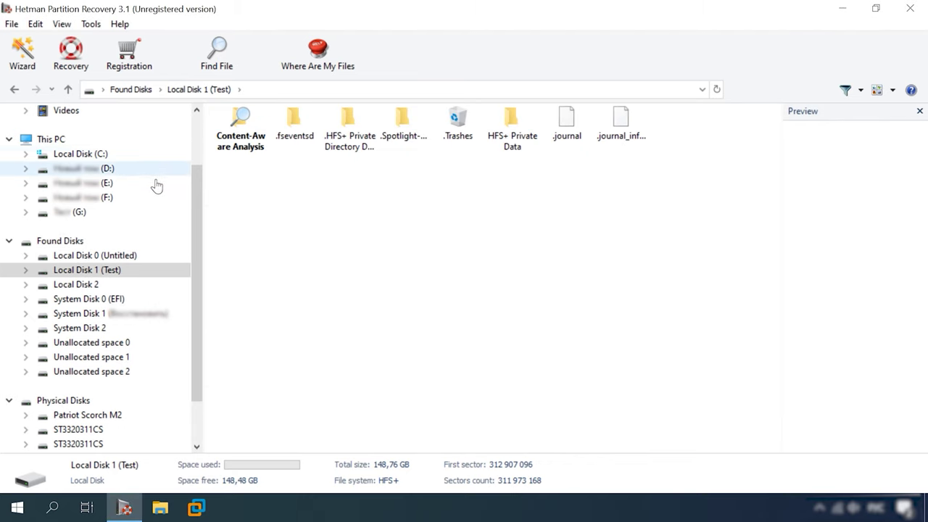
{"action": "left_click", "coordinate": [51, 139]}
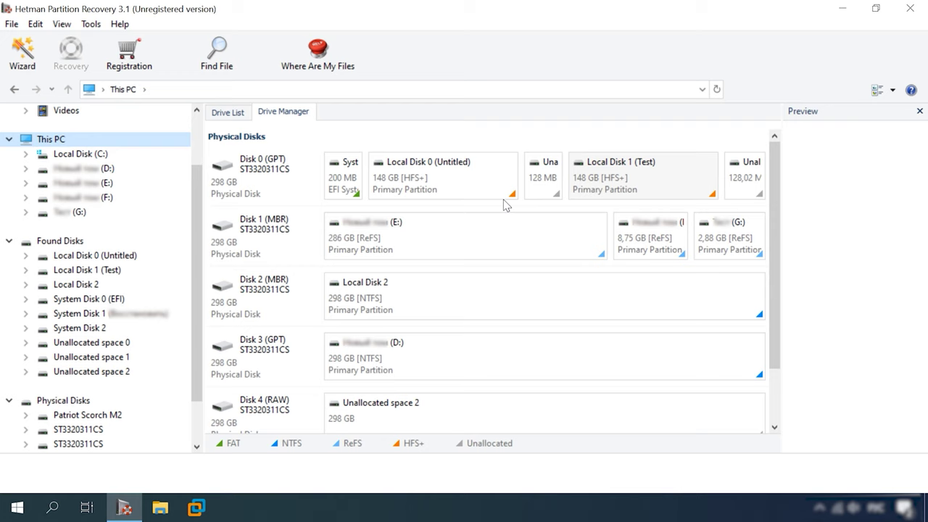
{"action": "left_click", "coordinate": [655, 177]}
{"action": "double_click", "coordinate": [654, 177]}
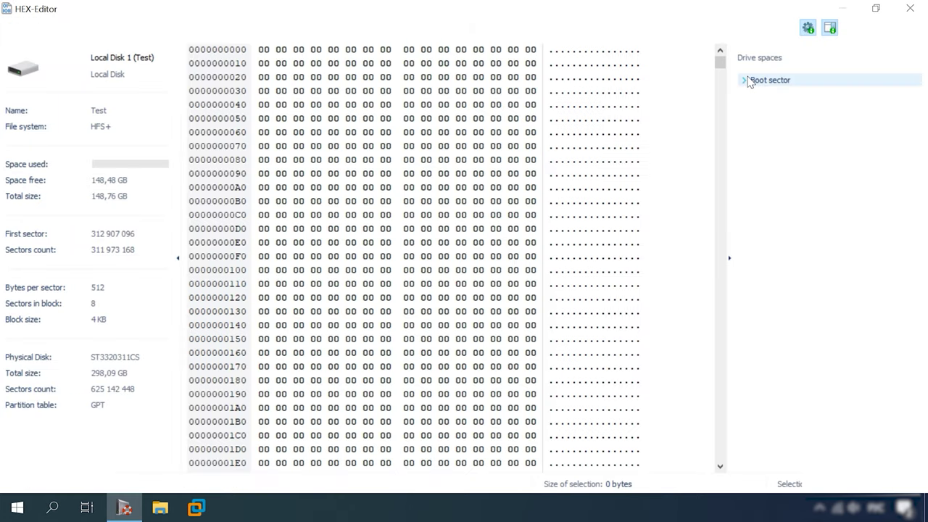
Step: Expand the Boot sector and System files groups and view the Main, Copy, Allocation and Catalog hex data
{"action": "left_click", "coordinate": [743, 79]}
{"action": "left_click", "coordinate": [744, 119]}
{"action": "left_click", "coordinate": [794, 94]}
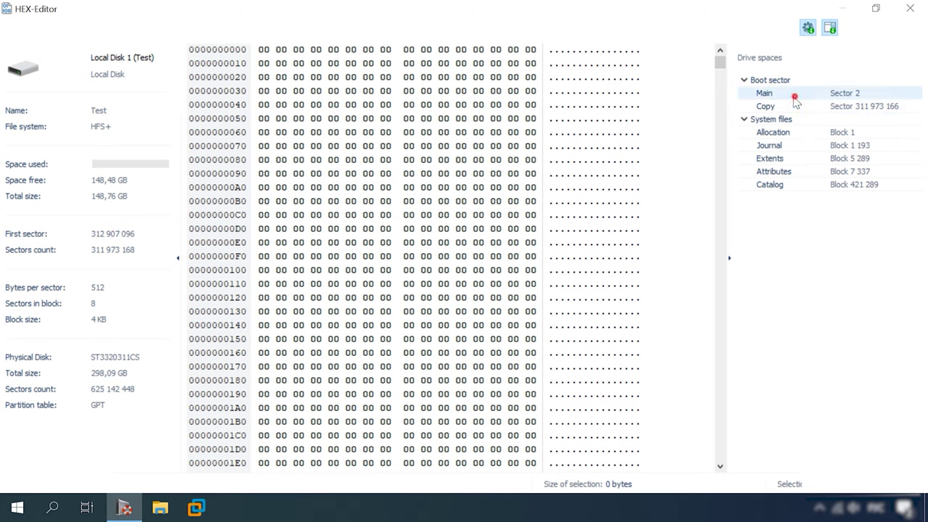
{"action": "left_click", "coordinate": [797, 106]}
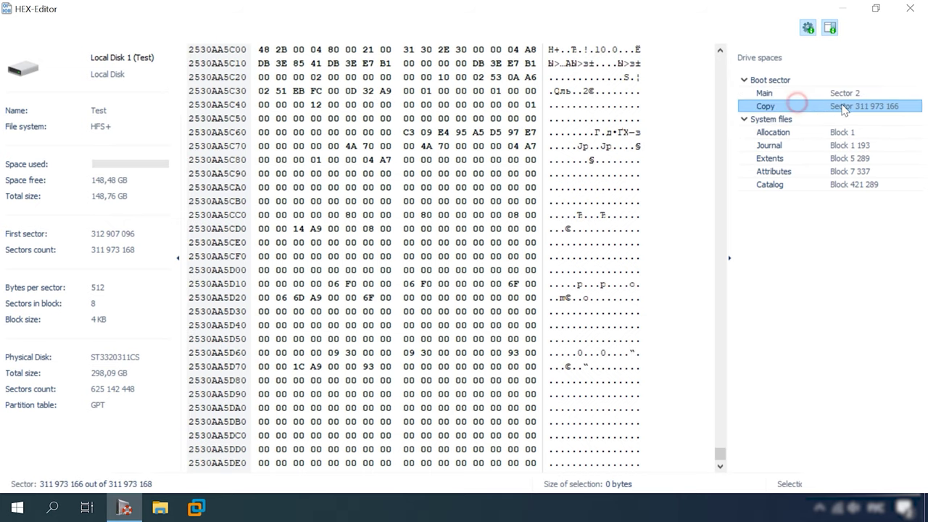
{"action": "left_click", "coordinate": [774, 132]}
{"action": "left_click", "coordinate": [775, 187]}
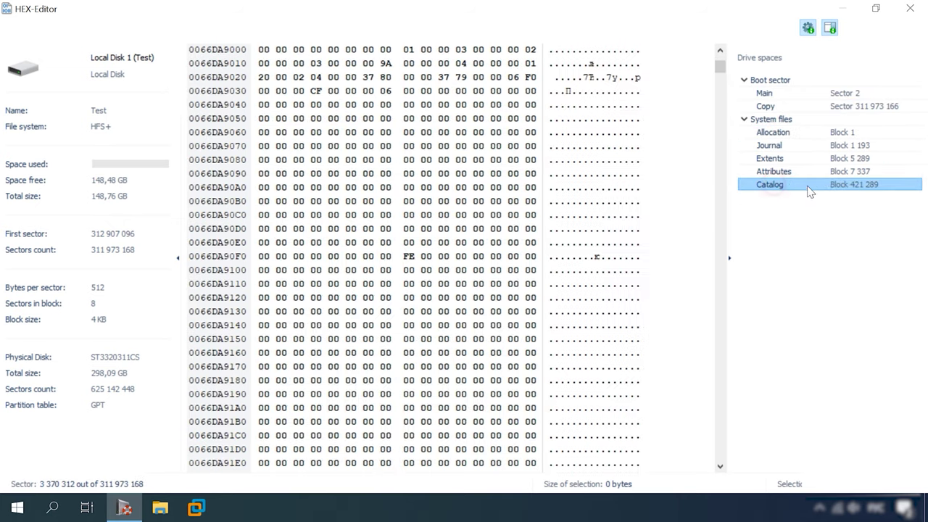
Step: Compare the main boot sector with the hex data of the Catalog and Journal system files
{"action": "left_click", "coordinate": [787, 95]}
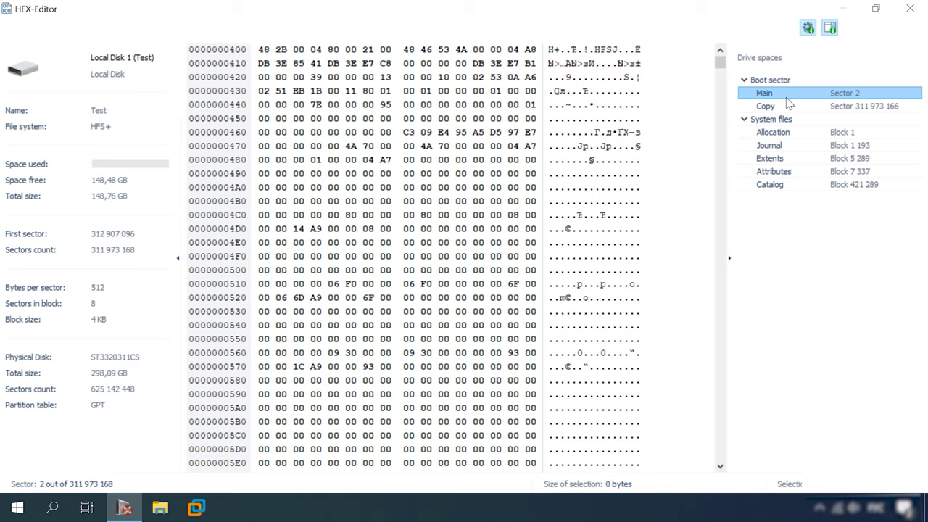
{"action": "left_click", "coordinate": [770, 187]}
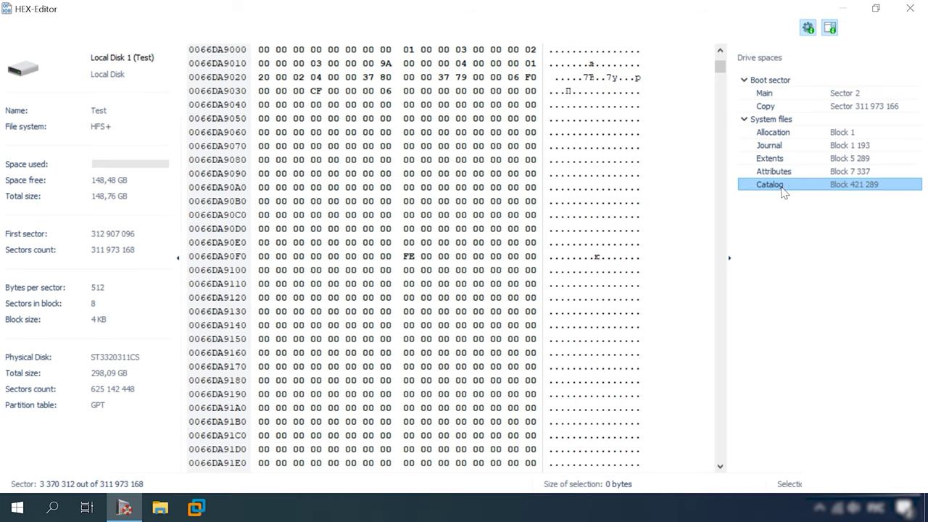
{"action": "left_click", "coordinate": [779, 148]}
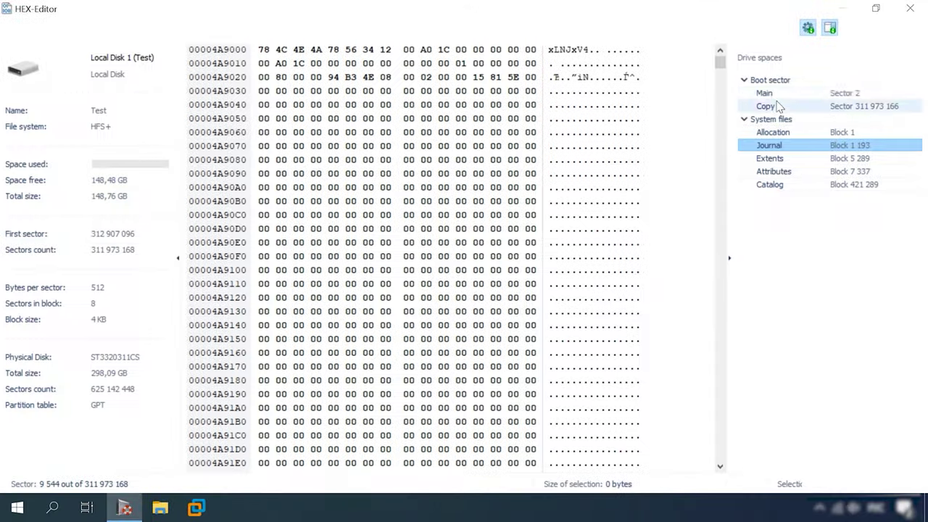
Step: Step through the hex data of both boot sector versions and the Allocation, Journal and Catalog files
{"action": "left_click", "coordinate": [767, 92]}
{"action": "left_click", "coordinate": [782, 109]}
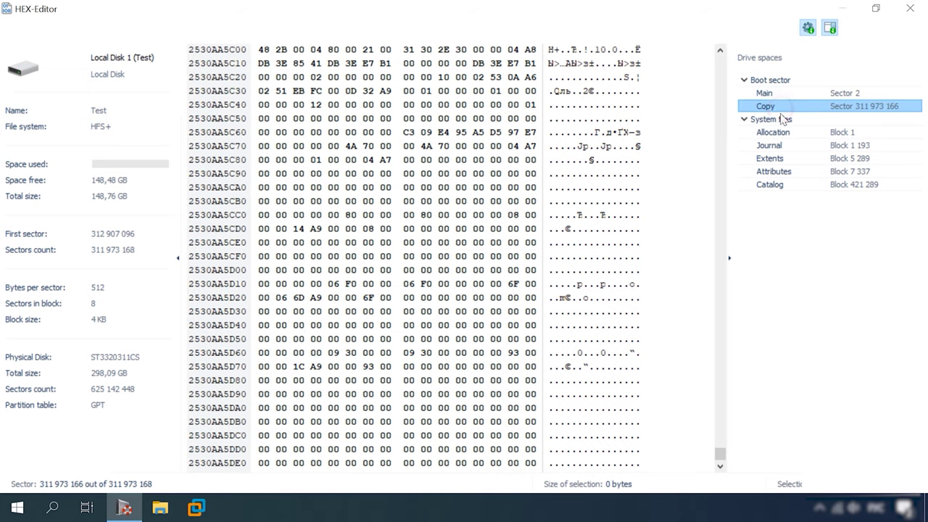
{"action": "left_click", "coordinate": [779, 134]}
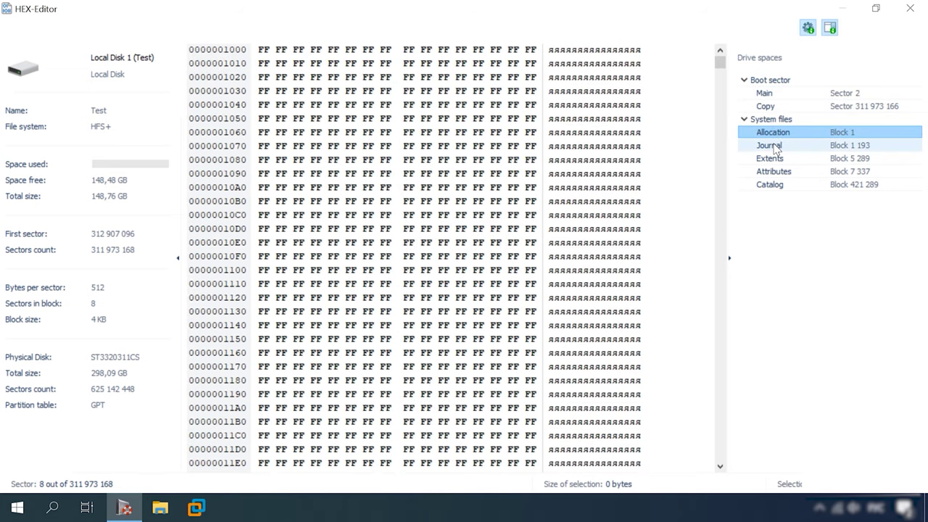
{"action": "left_click", "coordinate": [776, 146]}
{"action": "left_click", "coordinate": [772, 185]}
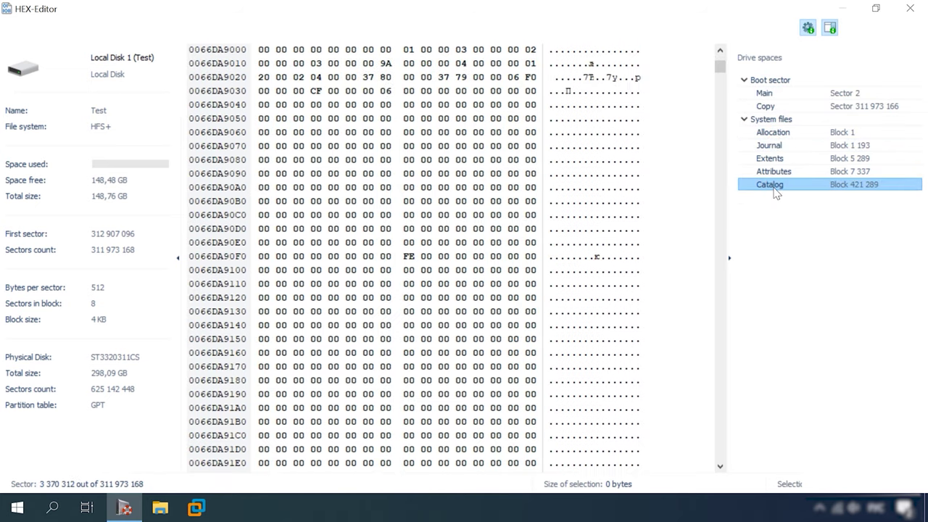
Step: Close the HEX-Editor and open the Local Disk 1 (Test) partition on Disk 0
{"action": "left_click", "coordinate": [912, 8]}
{"action": "double_click", "coordinate": [647, 178]}
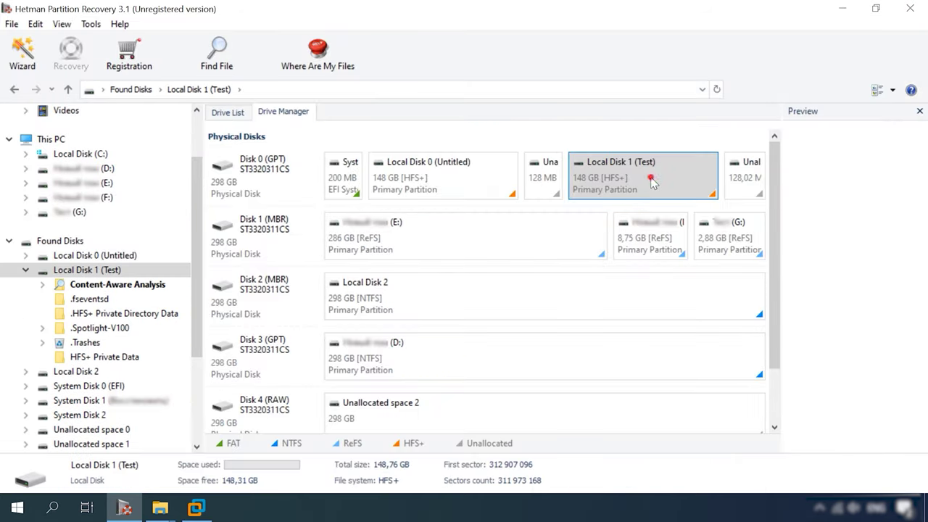
{"action": "scroll", "coordinate": [616, 381], "scroll_direction": "down", "scroll_amount": 3}
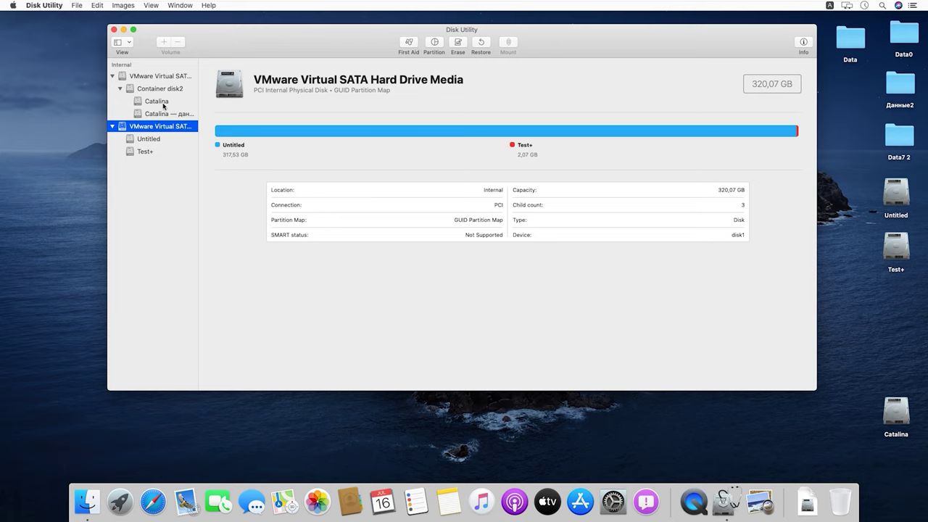
Step: Switch to Disk Utility and view the details of the Untitled and Test+ volumes
{"action": "left_click", "coordinate": [149, 141]}
{"action": "left_click", "coordinate": [150, 154]}
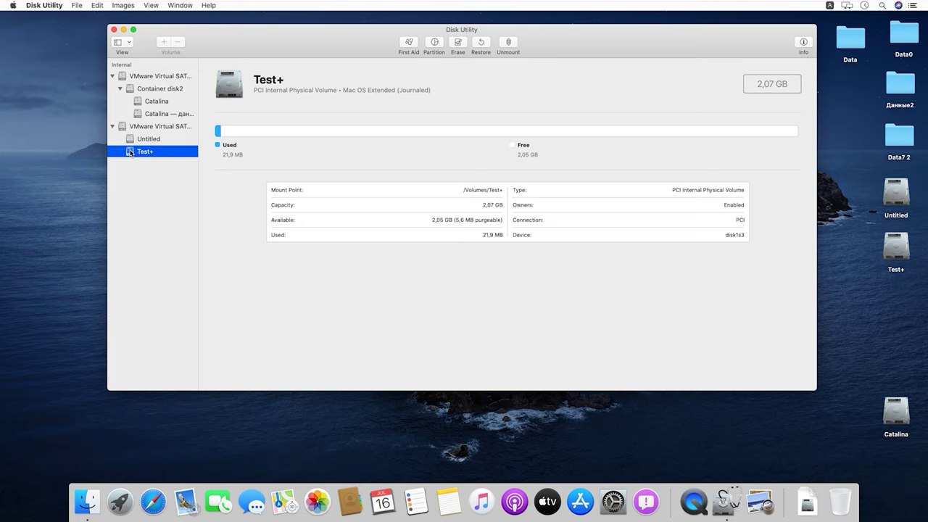
Step: Open the Test+ volume and the Data folder from the desktop in separate, non-overlapping windows
{"action": "double_click", "coordinate": [896, 247]}
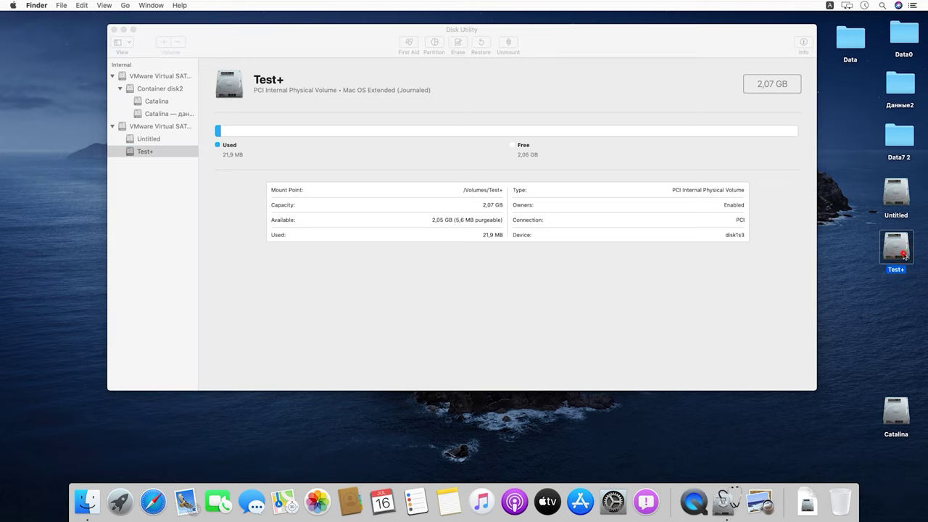
{"action": "left_click_drag", "start_coordinate": [387, 85], "coordinate": [138, 246]}
{"action": "double_click", "coordinate": [850, 40]}
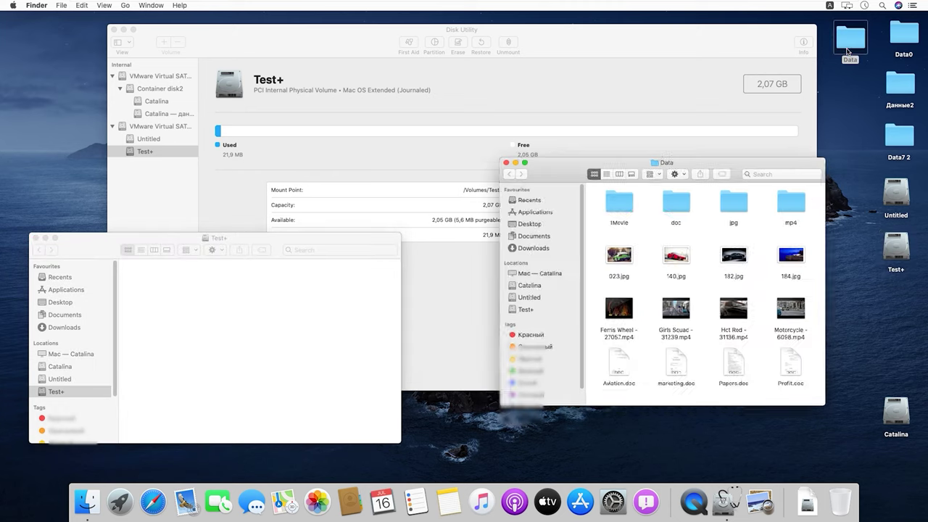
Step: Copy all 16 items from the Data folder and paste them into the Test+ volume
{"action": "left_click_drag", "start_coordinate": [815, 418], "coordinate": [584, 212]}
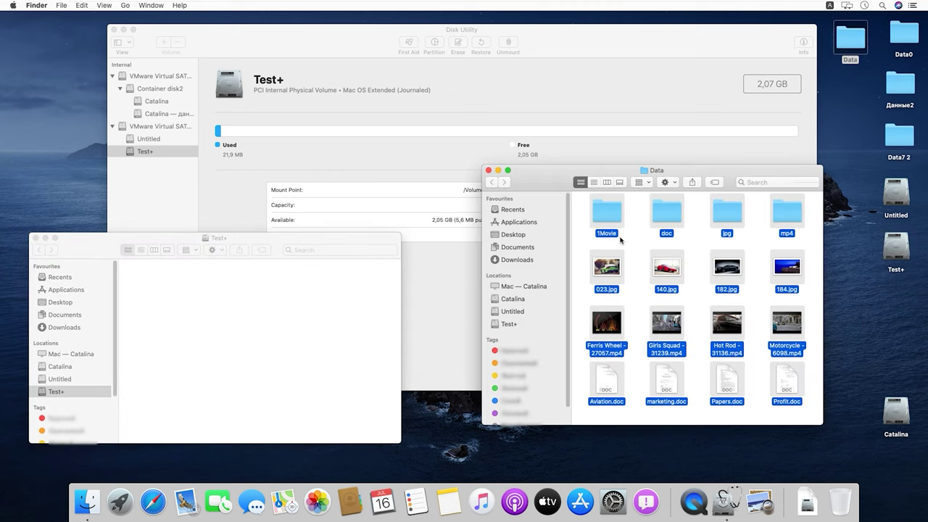
{"action": "right_click", "coordinate": [619, 219]}
{"action": "left_click", "coordinate": [671, 359]}
{"action": "right_click", "coordinate": [249, 348]}
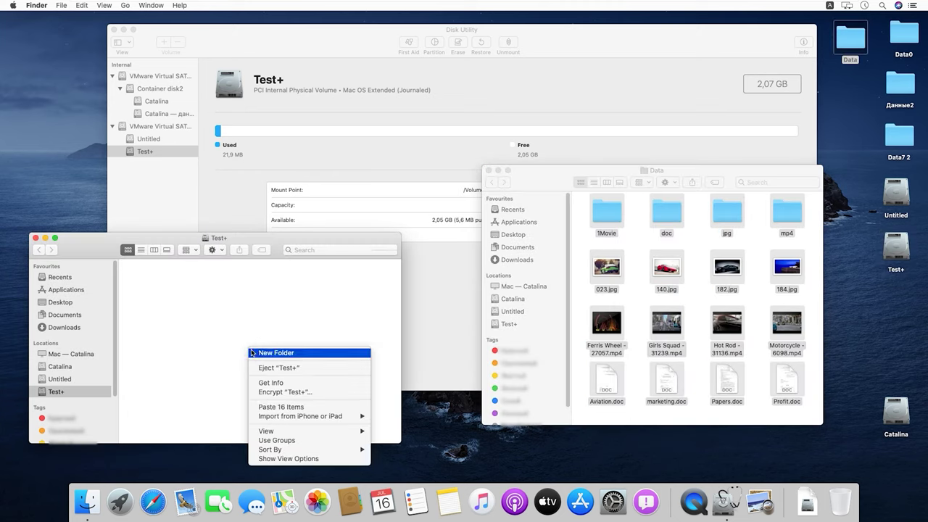
{"action": "left_click", "coordinate": [289, 409]}
{"action": "right_click", "coordinate": [339, 346]}
{"action": "mouse_move", "coordinate": [384, 433]}
{"action": "left_click", "coordinate": [529, 420]}
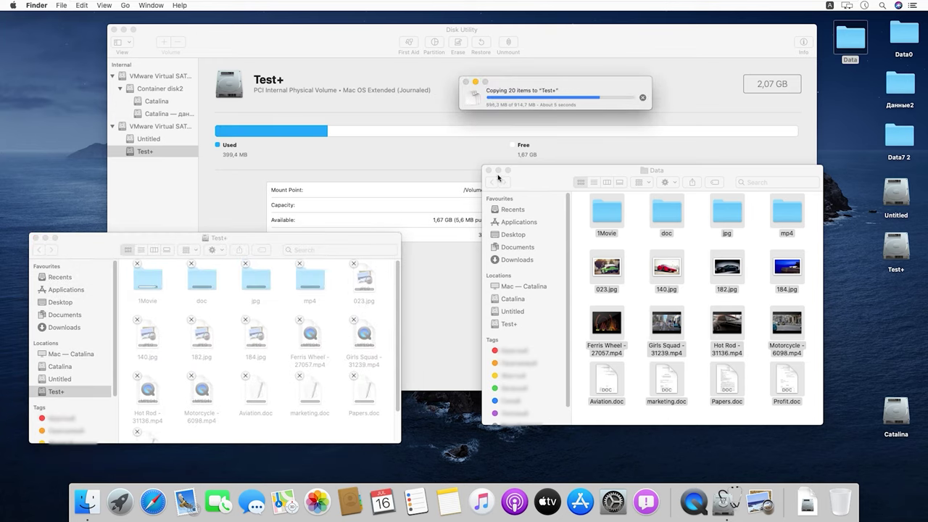
Step: Permanently delete the 1Movie and doc folders, 023.jpg, 140.jpg, the Ferris Wheel and Girls Squad videos, Aviation.doc and marketing.doc from Test+
{"action": "left_click_drag", "start_coordinate": [400, 290], "coordinate": [322, 290]}
{"action": "left_click_drag", "start_coordinate": [321, 233], "coordinate": [348, 170]}
{"action": "left_click_drag", "start_coordinate": [165, 396], "coordinate": [147, 217]}
{"action": "key", "text": "alt+super+BackSpace"}
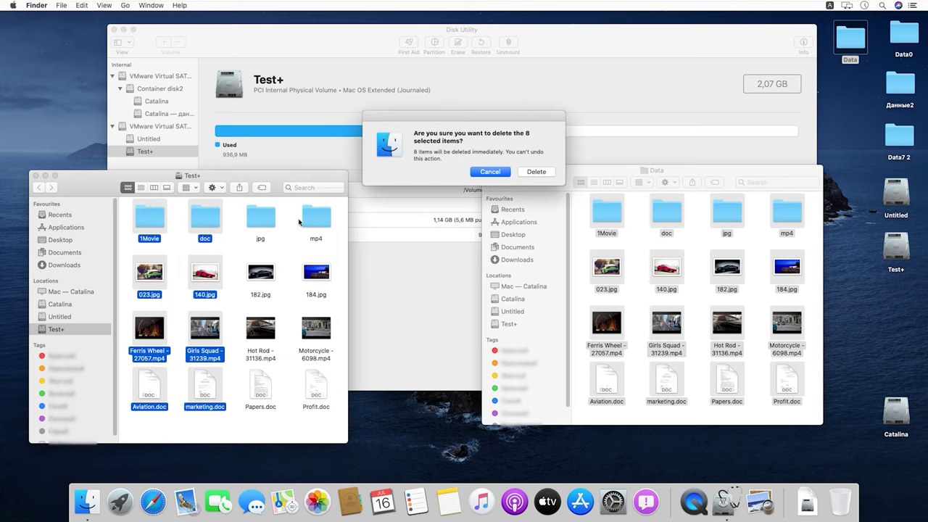
{"action": "left_click", "coordinate": [536, 172]}
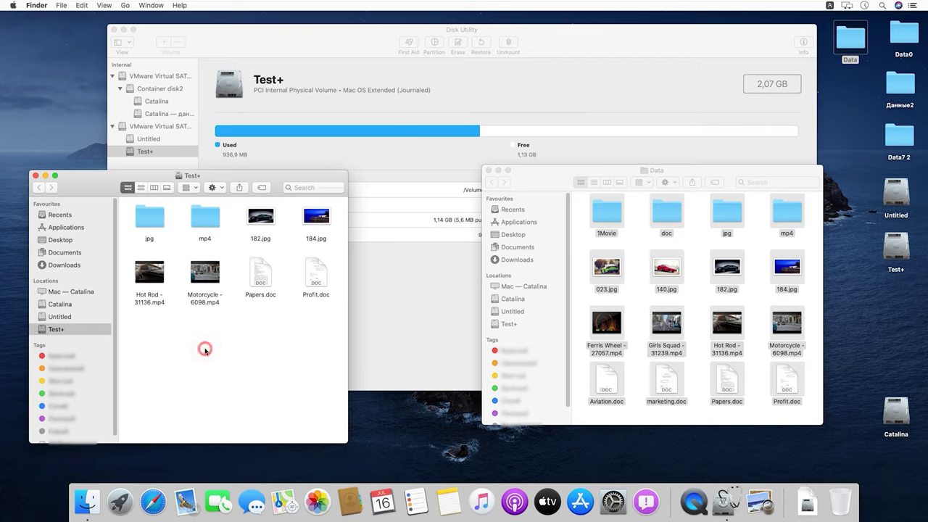
Step: Shut down the Mac and confirm the shutdown
{"action": "left_click", "coordinate": [12, 6]}
{"action": "left_click", "coordinate": [36, 105]}
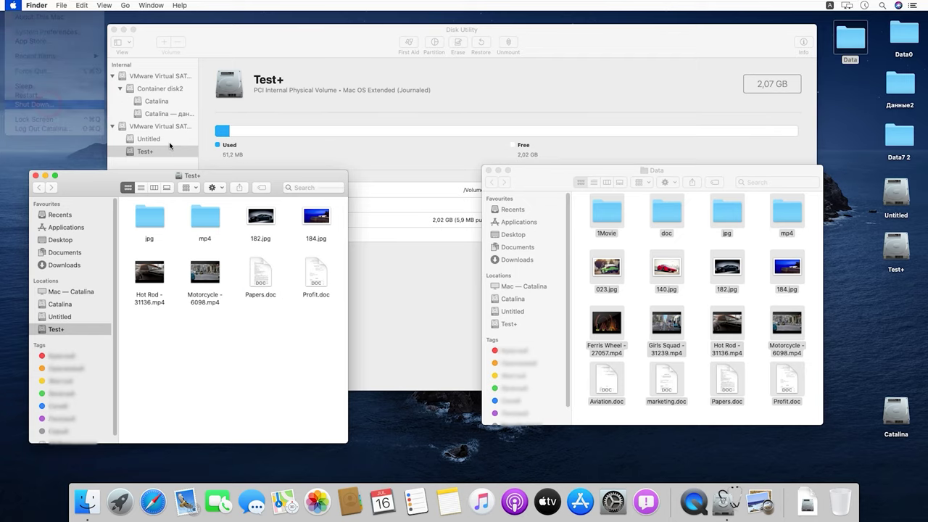
{"action": "left_click", "coordinate": [535, 186]}
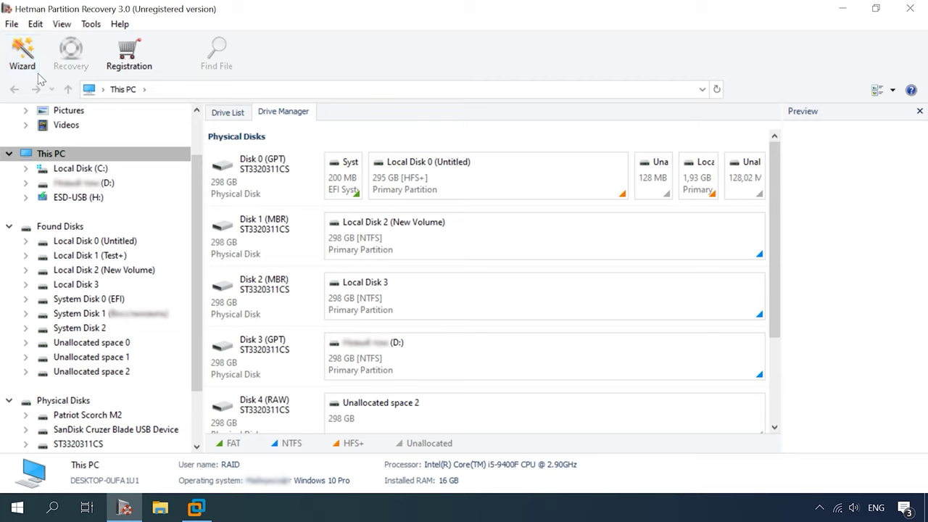
Step: Close the preview pane and run a fast scan of the 1.93 GB HFS+ partition Local Disk 1 (Test+)
{"action": "left_click", "coordinate": [697, 176]}
{"action": "left_click", "coordinate": [744, 175]}
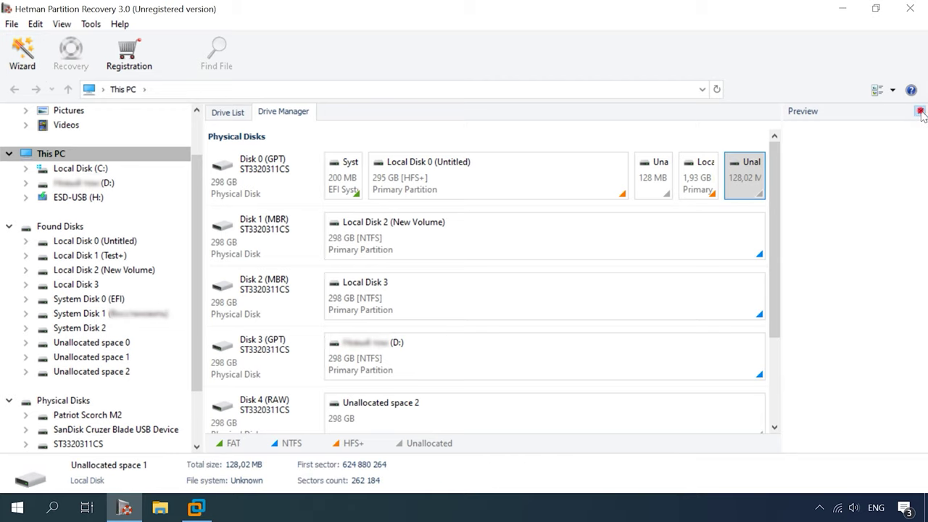
{"action": "left_click", "coordinate": [920, 111]}
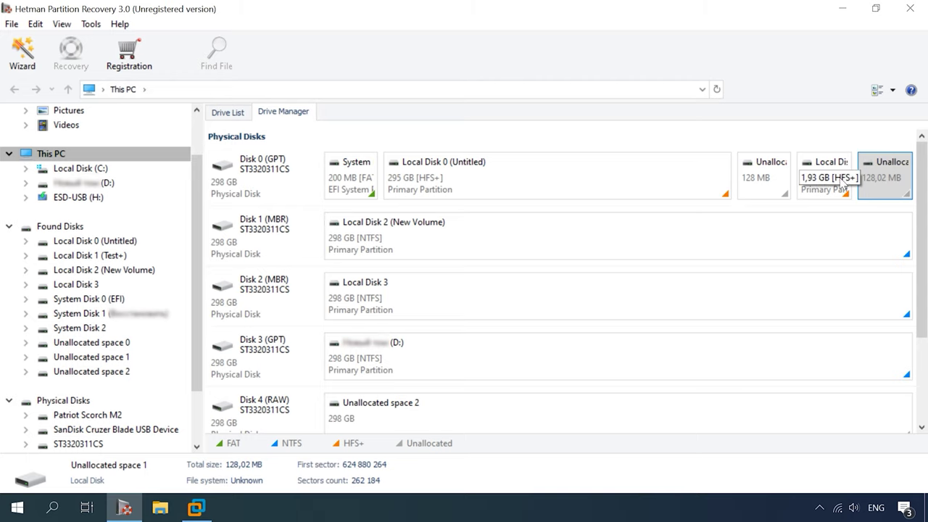
{"action": "right_click", "coordinate": [823, 175]}
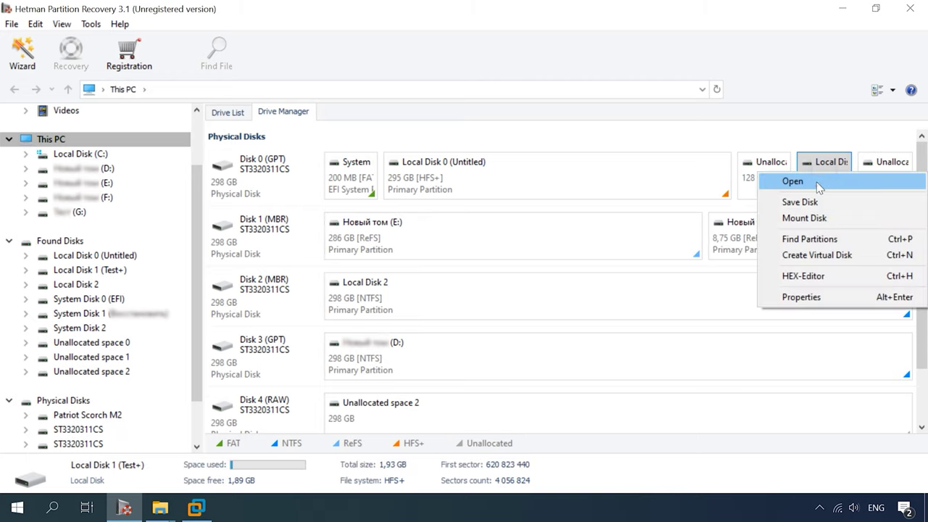
{"action": "left_click", "coordinate": [798, 181]}
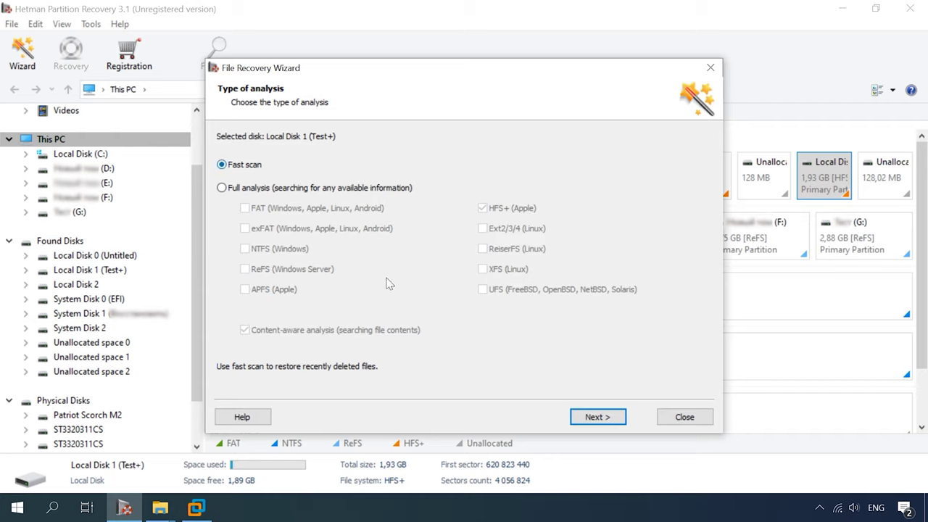
{"action": "left_click", "coordinate": [593, 418]}
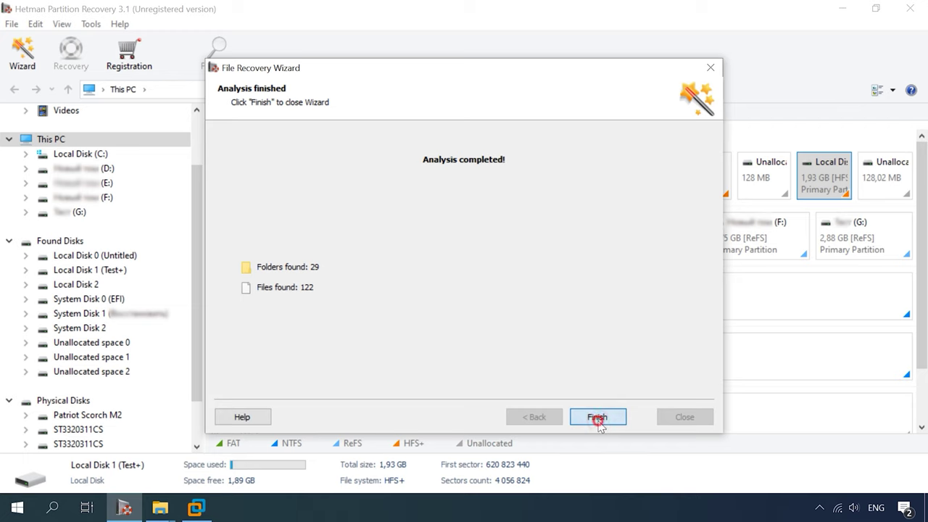
{"action": "left_click", "coordinate": [597, 419]}
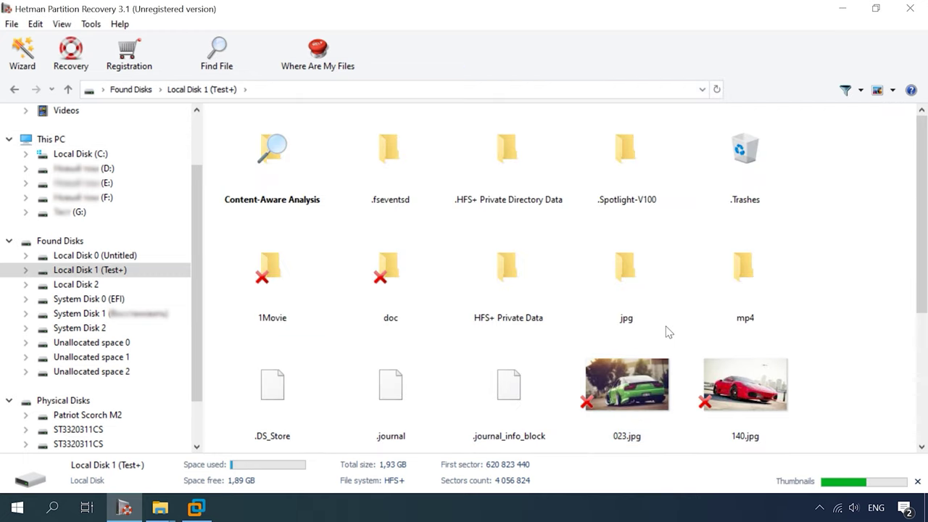
Step: Look through the files found in the Test+ root folder and view the deleted Ferris Wheel video's details
{"action": "scroll", "coordinate": [668, 332], "scroll_direction": "down", "scroll_amount": 3}
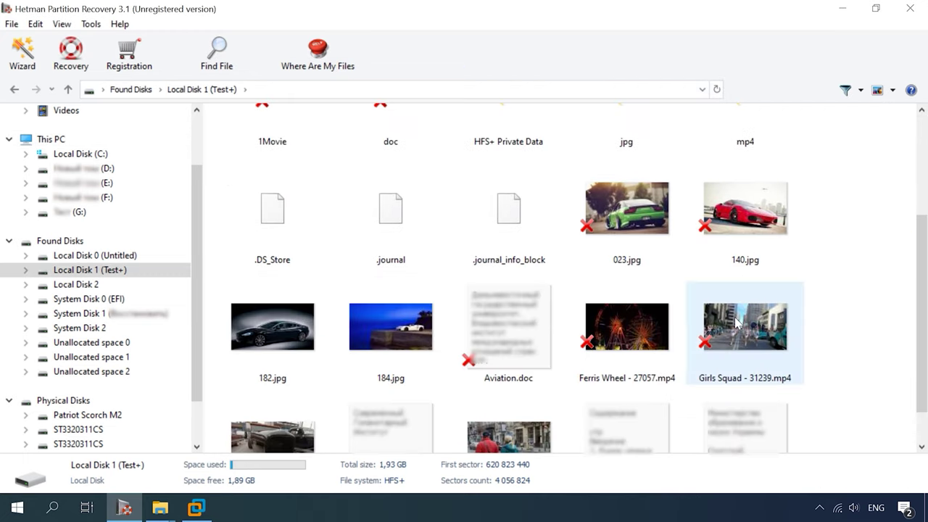
{"action": "scroll", "coordinate": [394, 352], "scroll_direction": "down", "scroll_amount": 1}
{"action": "left_click", "coordinate": [635, 300]}
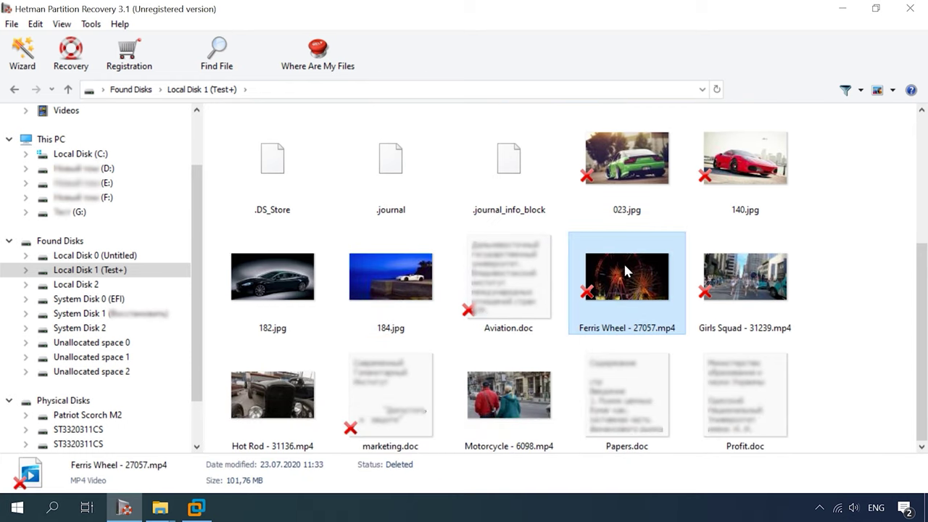
{"action": "scroll", "coordinate": [362, 312], "scroll_direction": "up", "scroll_amount": 5}
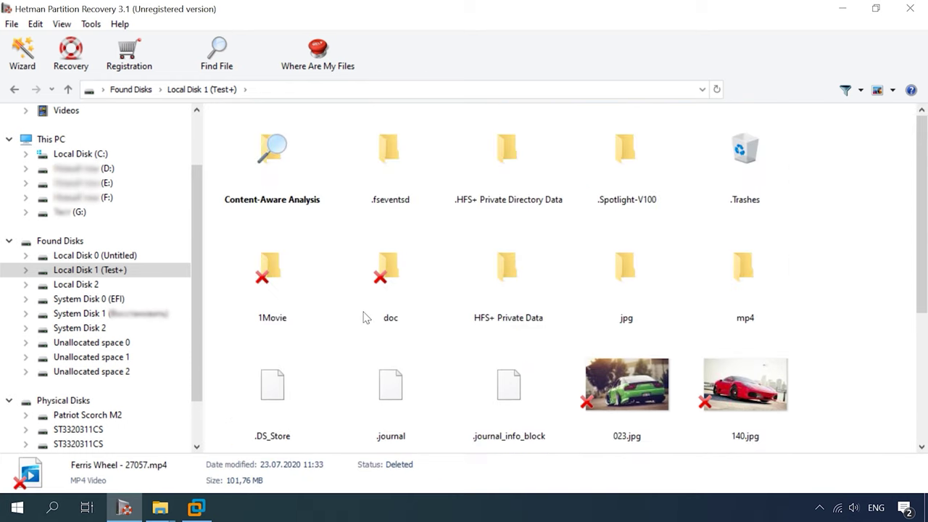
Step: Check Tron.avi in the deleted 1Movie folder and Spaces.doc in the deleted doc folder, returning to the Test+ root
{"action": "double_click", "coordinate": [281, 283]}
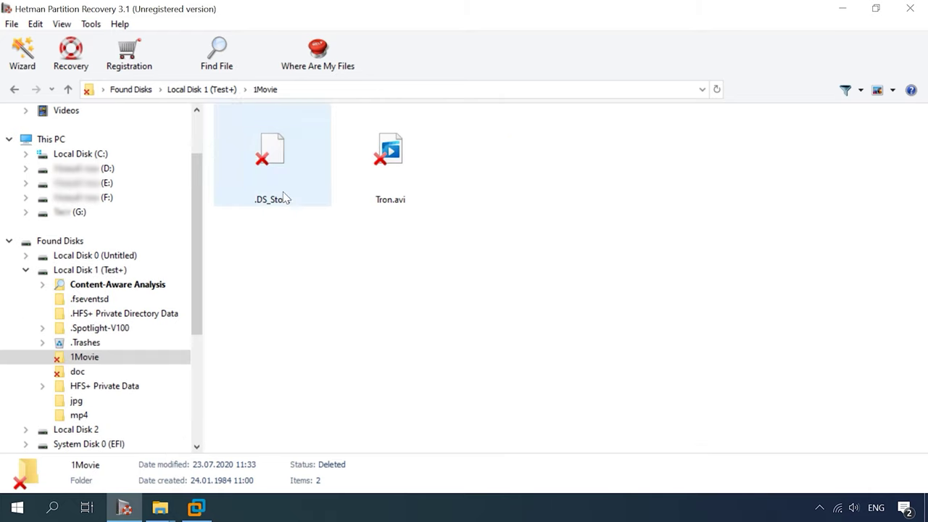
{"action": "left_click", "coordinate": [413, 179]}
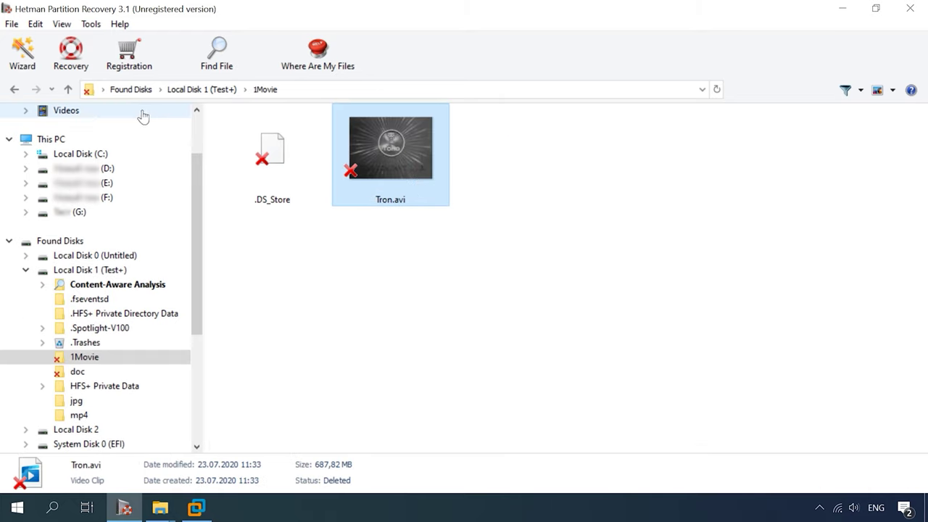
{"action": "left_click", "coordinate": [67, 89]}
{"action": "double_click", "coordinate": [395, 272]}
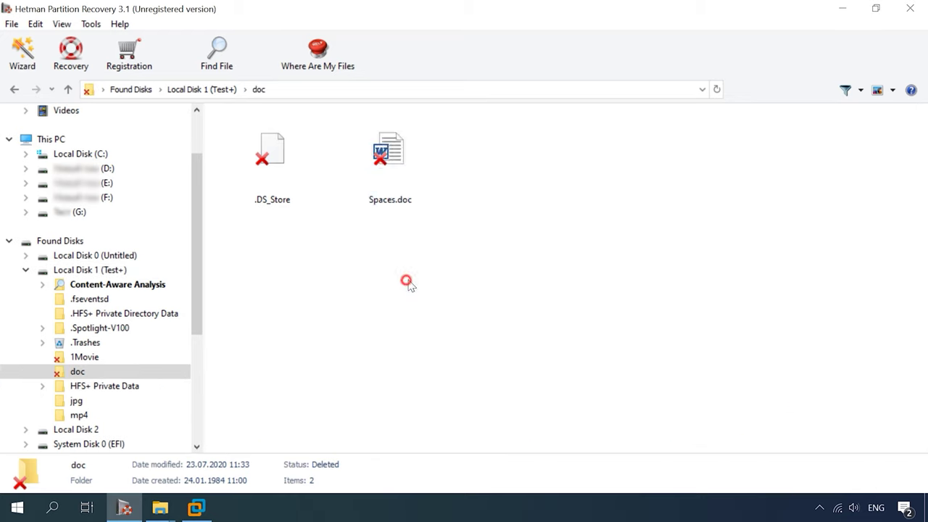
{"action": "left_click", "coordinate": [398, 153]}
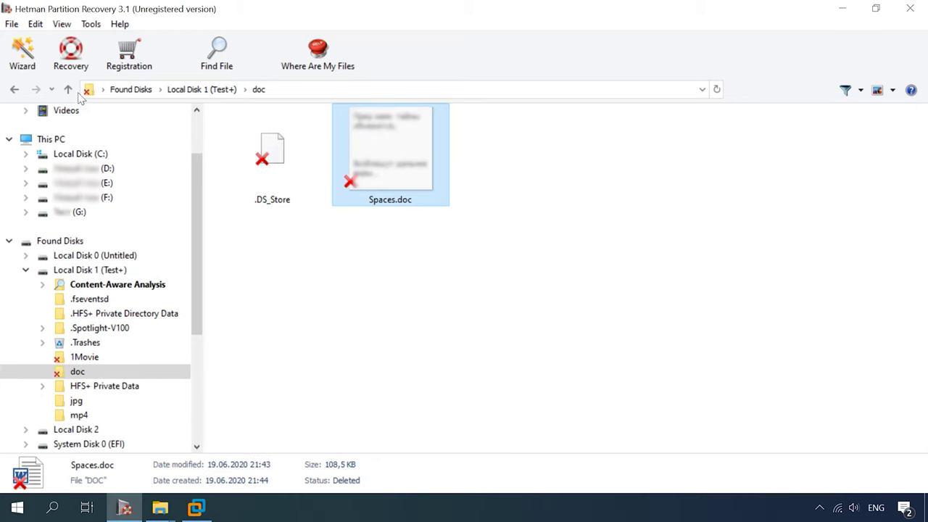
{"action": "left_click", "coordinate": [67, 89]}
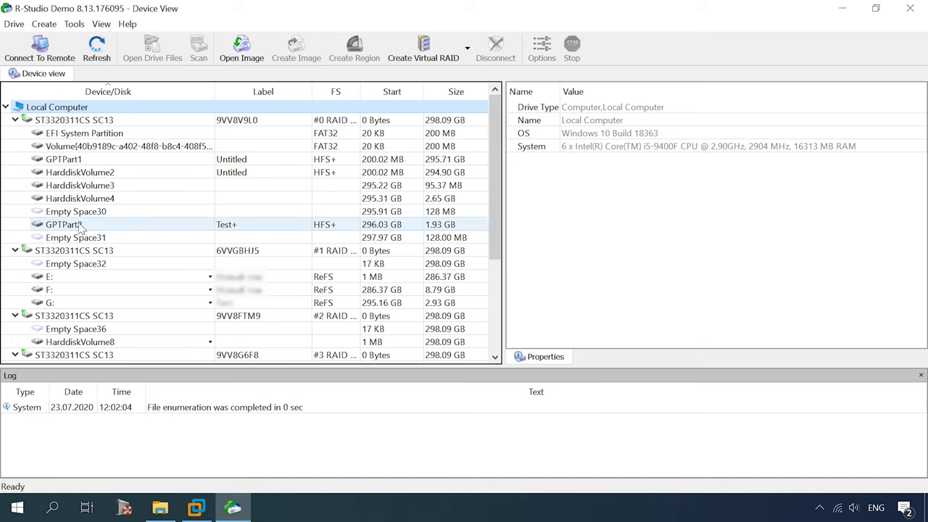
Step: Switch to R-Studio, open the files of the Test+ partition GPTPart2 and display them as small icons
{"action": "left_click", "coordinate": [78, 226]}
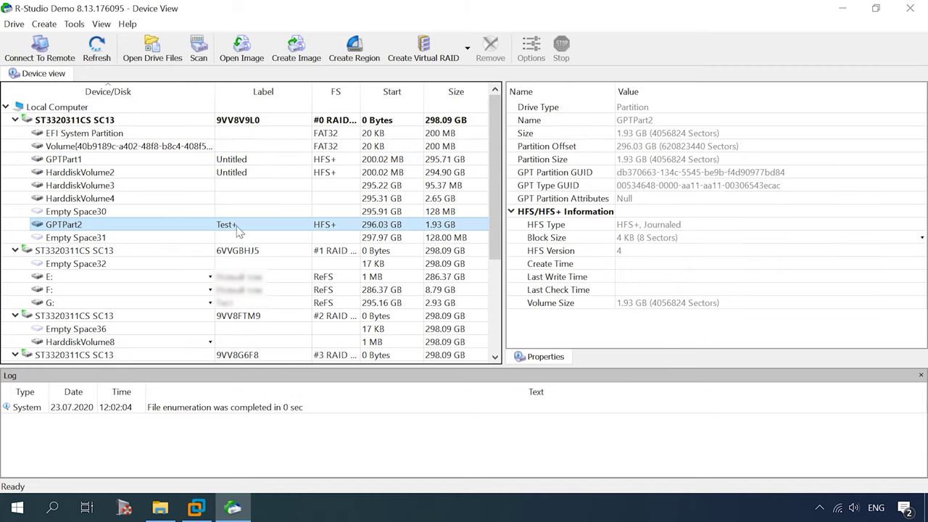
{"action": "double_click", "coordinate": [70, 227]}
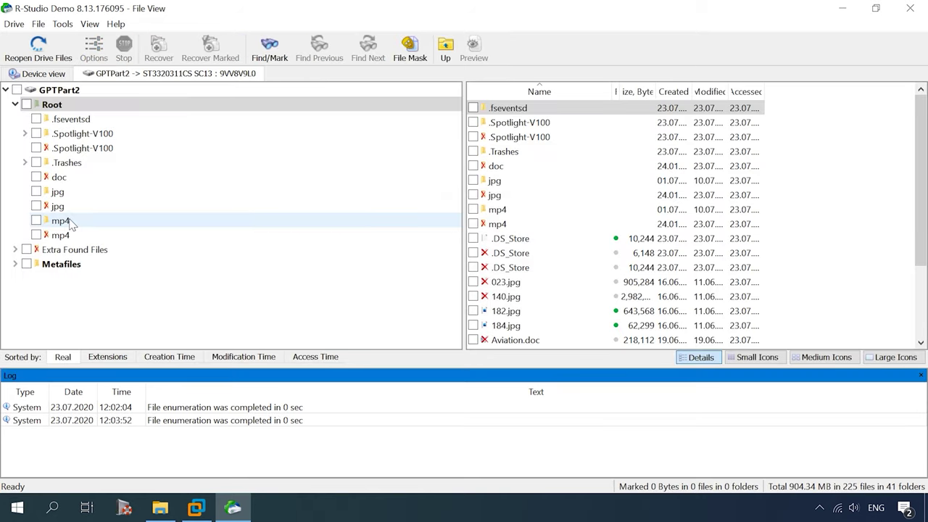
{"action": "left_click", "coordinate": [751, 358]}
{"action": "left_click", "coordinate": [696, 291]}
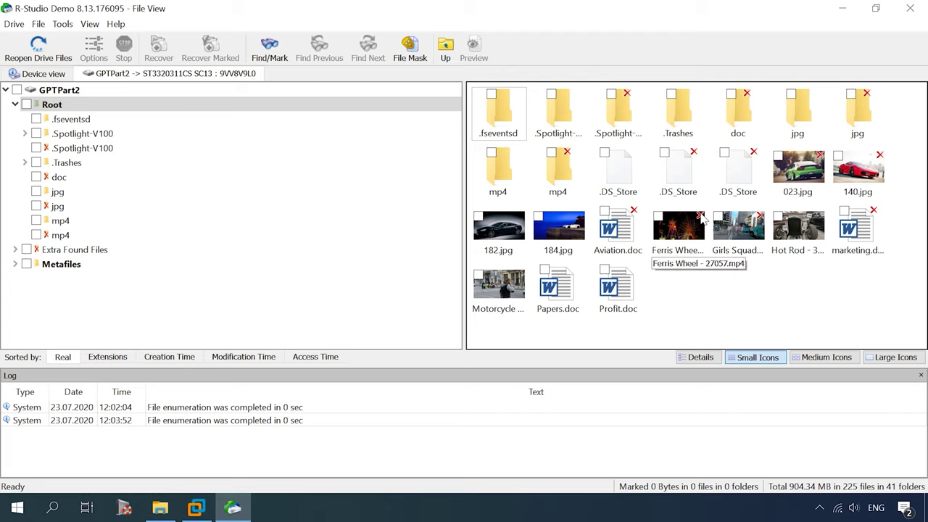
Step: Examine the deleted jpg and mp4 folders and the Ferris Wheel video in the Root folder
{"action": "left_click", "coordinate": [852, 130]}
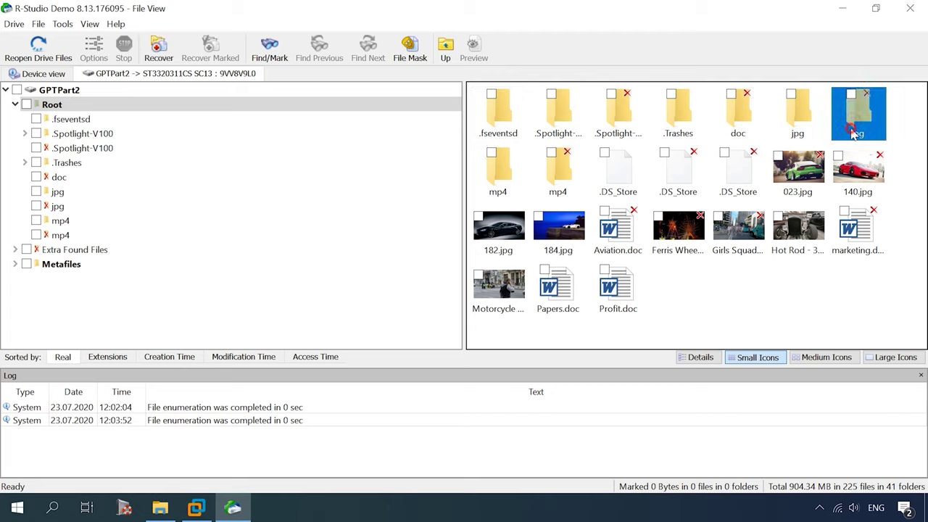
{"action": "left_click", "coordinate": [510, 178]}
{"action": "left_click", "coordinate": [559, 188]}
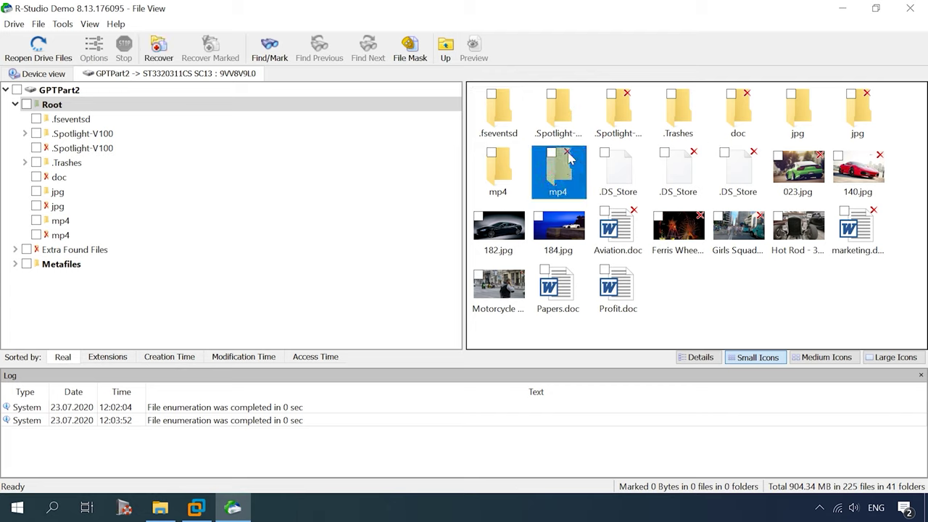
{"action": "key", "text": "Right"}
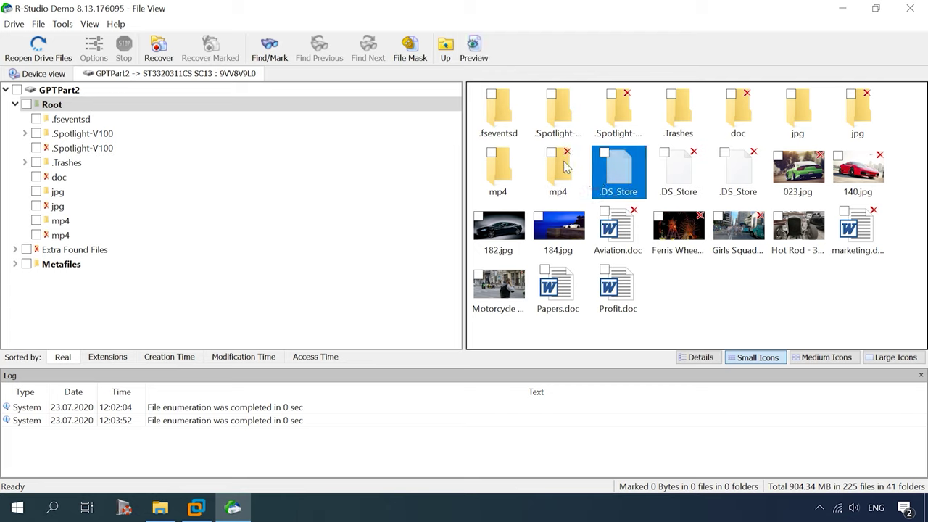
{"action": "left_click", "coordinate": [681, 246]}
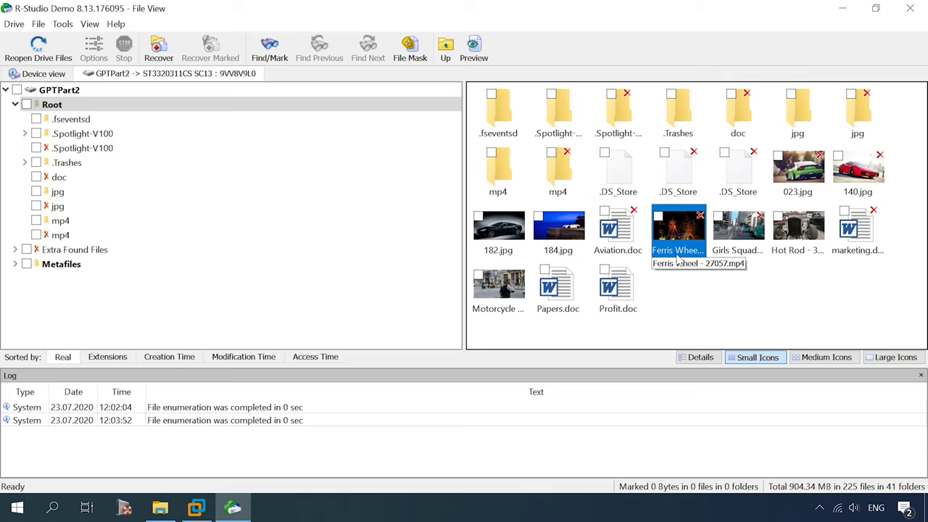
Step: Preview Aviation.doc and Papers.doc, closing each preview, and select Profit.doc
{"action": "double_click", "coordinate": [618, 230]}
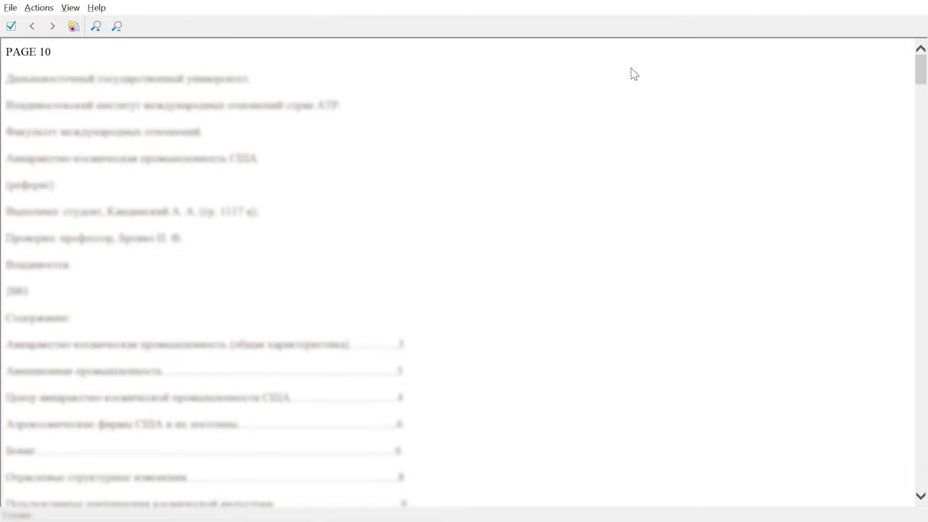
{"action": "key", "text": "Escape"}
{"action": "left_click", "coordinate": [556, 288]}
{"action": "double_click", "coordinate": [557, 288]}
{"action": "key", "text": "Escape"}
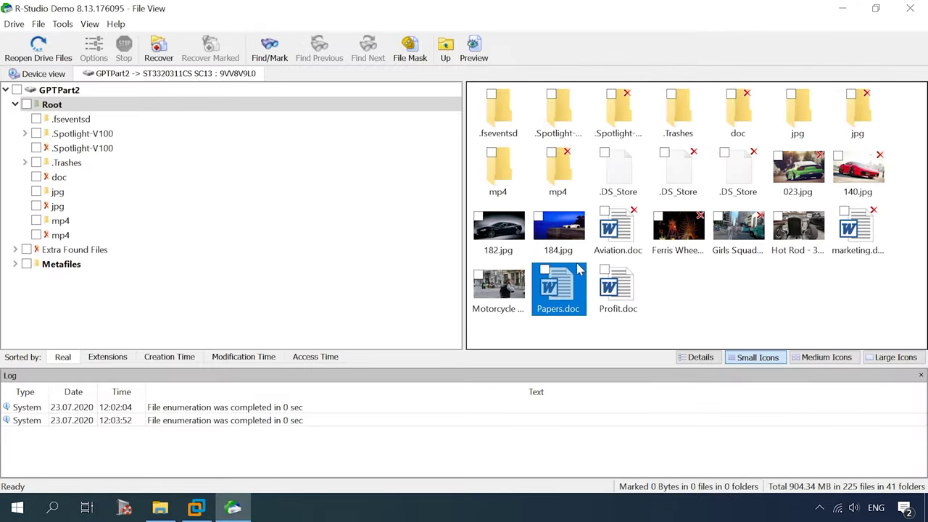
{"action": "left_click", "coordinate": [624, 290]}
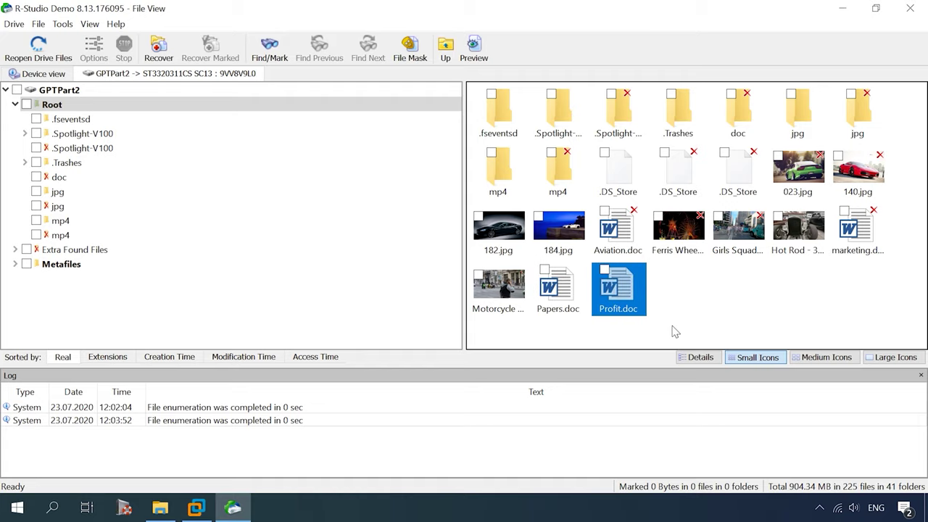
Step: Inspect the contents of the deleted doc, jpg and mp4 folders and return to Root
{"action": "double_click", "coordinate": [738, 122]}
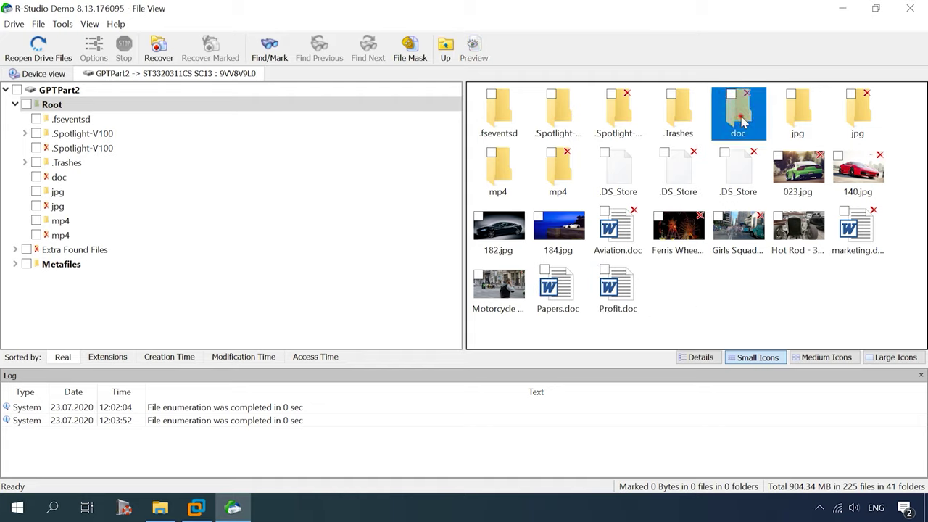
{"action": "double_click", "coordinate": [560, 119]}
{"action": "key", "text": "Escape"}
{"action": "left_click", "coordinate": [53, 104]}
{"action": "double_click", "coordinate": [859, 112]}
{"action": "left_click", "coordinate": [569, 123]}
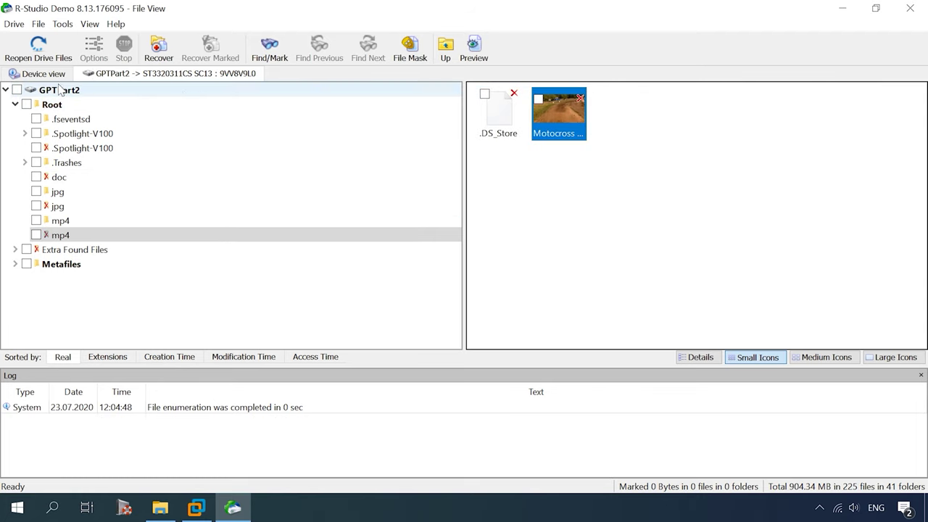
{"action": "left_click", "coordinate": [52, 104]}
{"action": "left_click", "coordinate": [674, 290]}
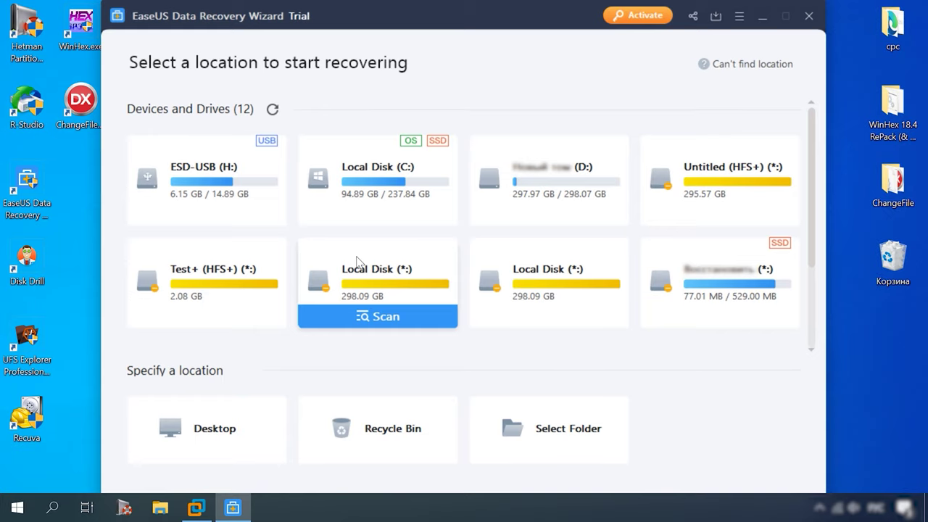
Step: Scan the Test+ (HFS+) drive with EaseUS Data Recovery Wizard and maximize the window
{"action": "left_click", "coordinate": [214, 317]}
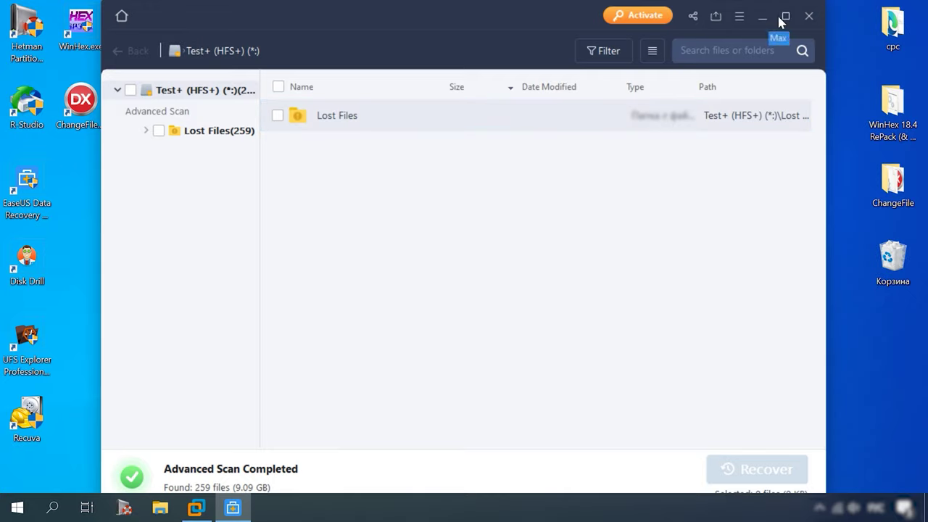
{"action": "left_click", "coordinate": [782, 19]}
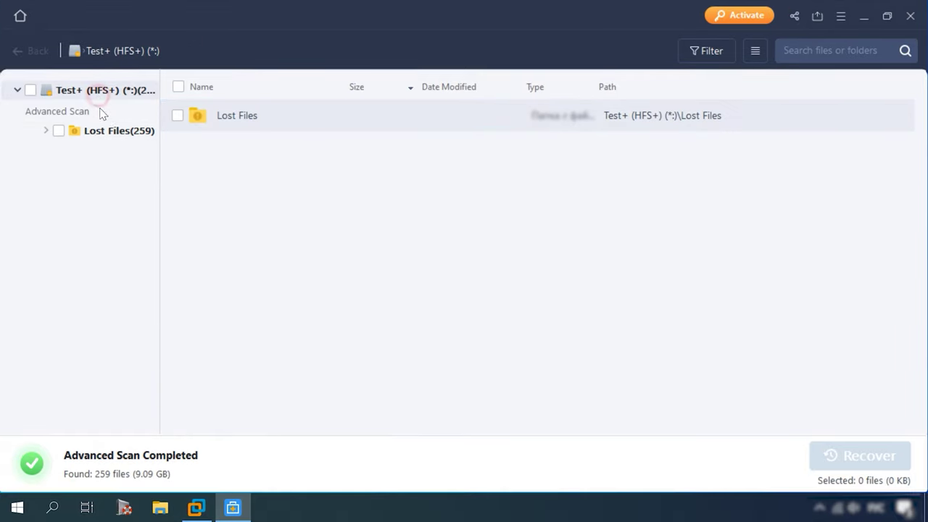
Step: Expand Lost Files, open #1 Lost Partition(HFS+) and display its contents as large icons
{"action": "left_click", "coordinate": [96, 133]}
{"action": "left_click", "coordinate": [45, 130]}
{"action": "left_click", "coordinate": [123, 150]}
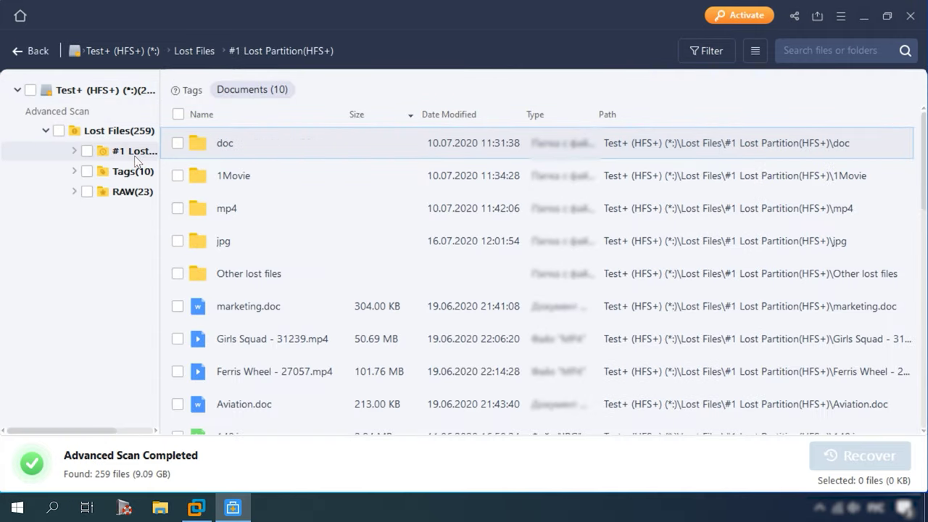
{"action": "left_click", "coordinate": [130, 191]}
{"action": "left_click", "coordinate": [131, 153]}
{"action": "left_click", "coordinate": [755, 50]}
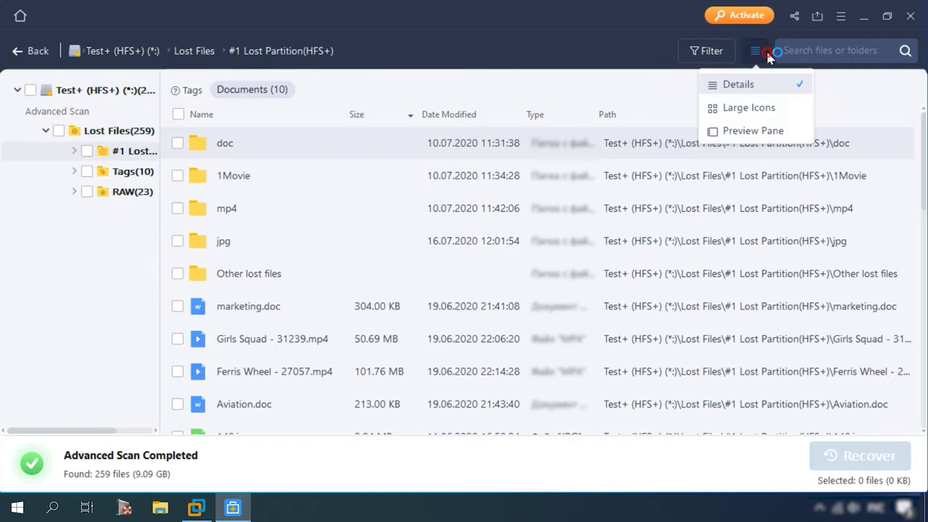
{"action": "left_click", "coordinate": [754, 108]}
Step: Check the contents of the 1Movie, mp4 and jpg folders, returning to the lost partition after each
{"action": "double_click", "coordinate": [347, 202]}
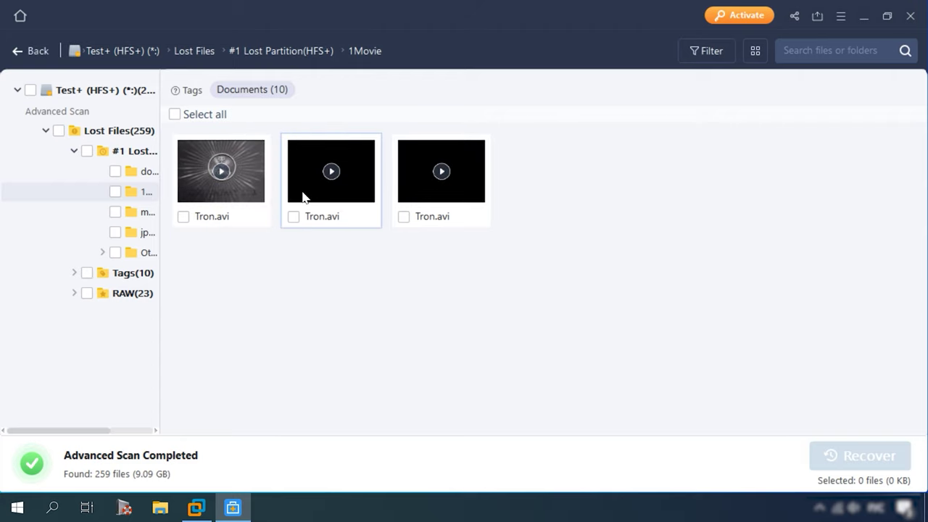
{"action": "left_click", "coordinate": [30, 51]}
{"action": "double_click", "coordinate": [444, 185]}
{"action": "left_click", "coordinate": [31, 50]}
{"action": "double_click", "coordinate": [549, 173]}
{"action": "left_click", "coordinate": [31, 51]}
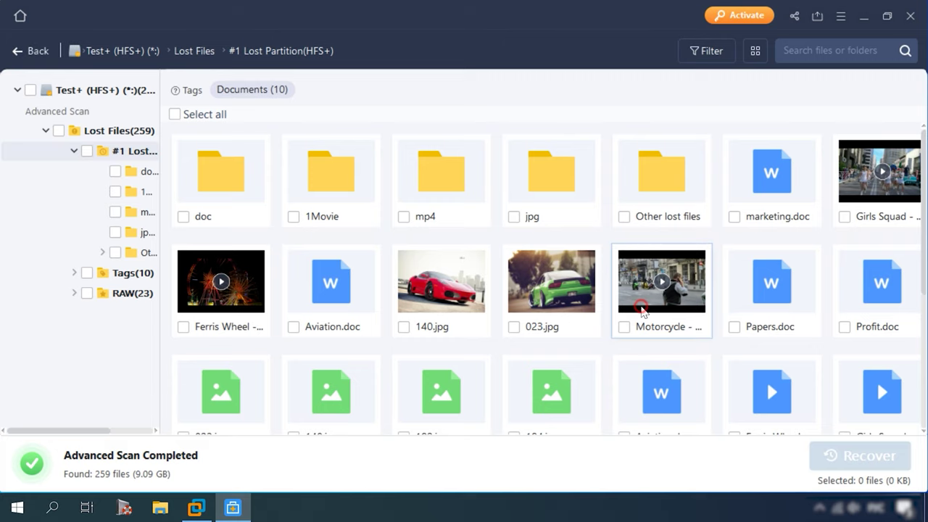
Step: Preview Aviation.doc, look through the remaining lost files and preview the 023.jpg copy that has no thumbnail
{"action": "double_click", "coordinate": [331, 290]}
{"action": "key", "text": "Escape"}
{"action": "scroll", "coordinate": [549, 389], "scroll_direction": "down", "scroll_amount": 2}
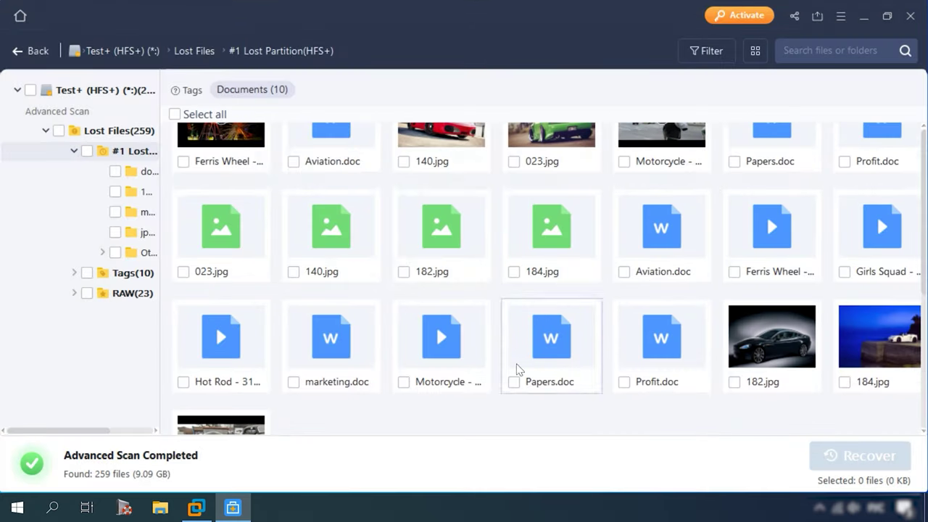
{"action": "scroll", "coordinate": [441, 240], "scroll_direction": "up", "scroll_amount": 3}
{"action": "double_click", "coordinate": [214, 384]}
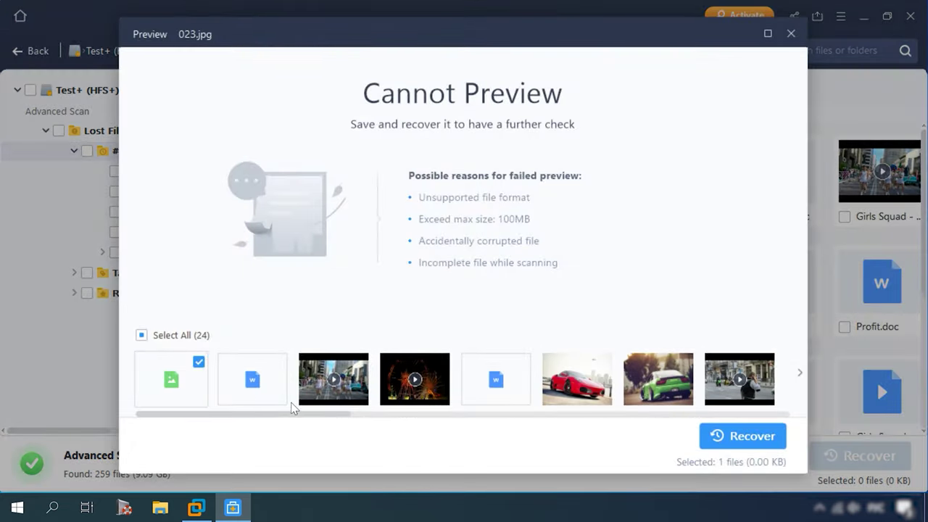
Step: Check the other previews beside 023.jpg, close the preview and look through all files in #1 Lost Partition(HFS+)
{"action": "scroll", "coordinate": [290, 410], "scroll_direction": "right", "scroll_amount": 5}
{"action": "left_click", "coordinate": [447, 398]}
{"action": "left_click", "coordinate": [790, 33]}
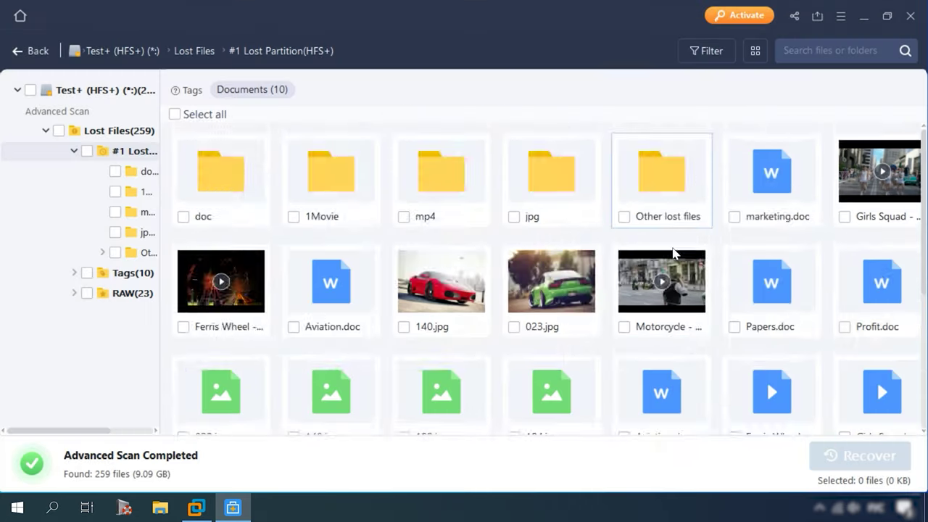
{"action": "scroll", "coordinate": [565, 346], "scroll_direction": "down", "scroll_amount": 3}
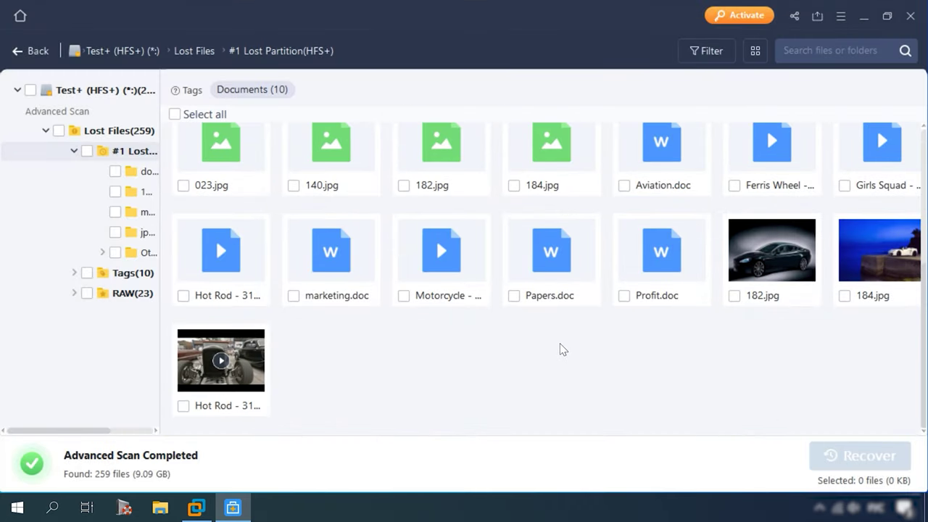
{"action": "scroll", "coordinate": [563, 349], "scroll_direction": "up", "scroll_amount": 2}
{"action": "scroll", "coordinate": [563, 347], "scroll_direction": "up", "scroll_amount": 2}
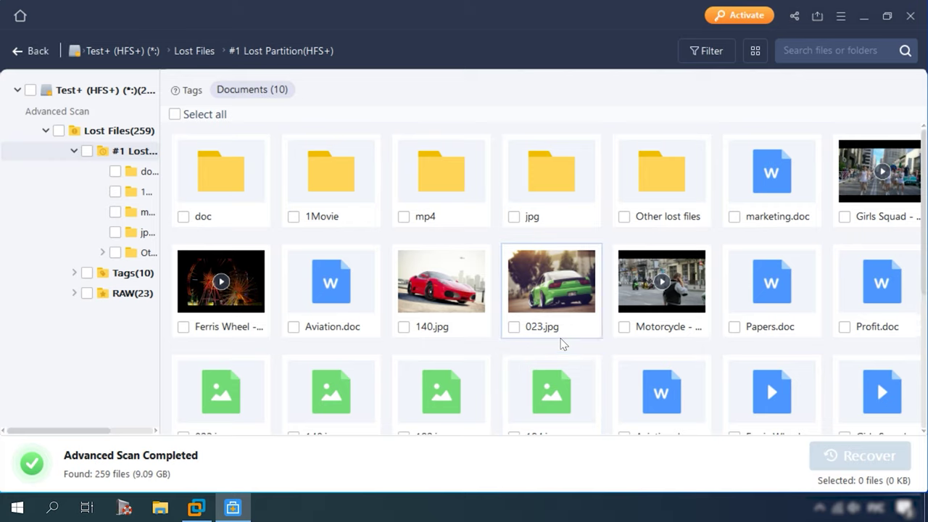
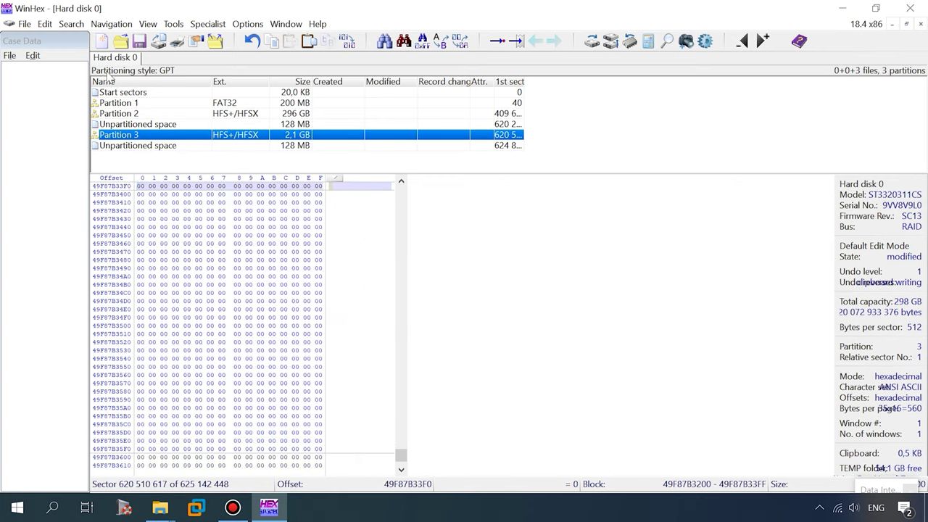
Step: Switch to WinHex, save the modified sectors of Hard disk 0 and close the program
{"action": "left_click", "coordinate": [140, 42]}
{"action": "left_click", "coordinate": [436, 281]}
{"action": "left_click", "coordinate": [425, 266]}
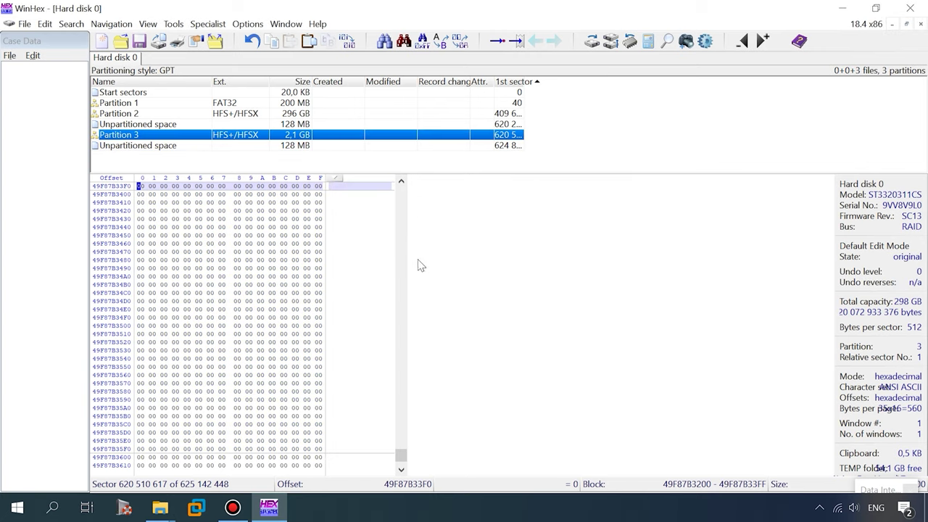
{"action": "left_click", "coordinate": [910, 8]}
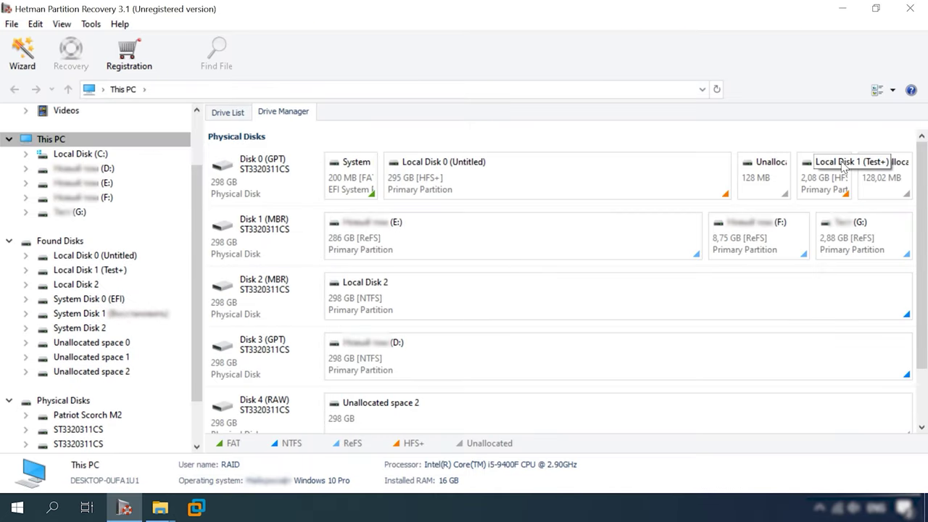
Step: Switch to Hetman Partition Recovery and run a fast scan of Local Disk 1 (Test+), finishing the recovery wizard
{"action": "left_click", "coordinate": [818, 199]}
{"action": "right_click", "coordinate": [815, 183]}
{"action": "left_click", "coordinate": [812, 190]}
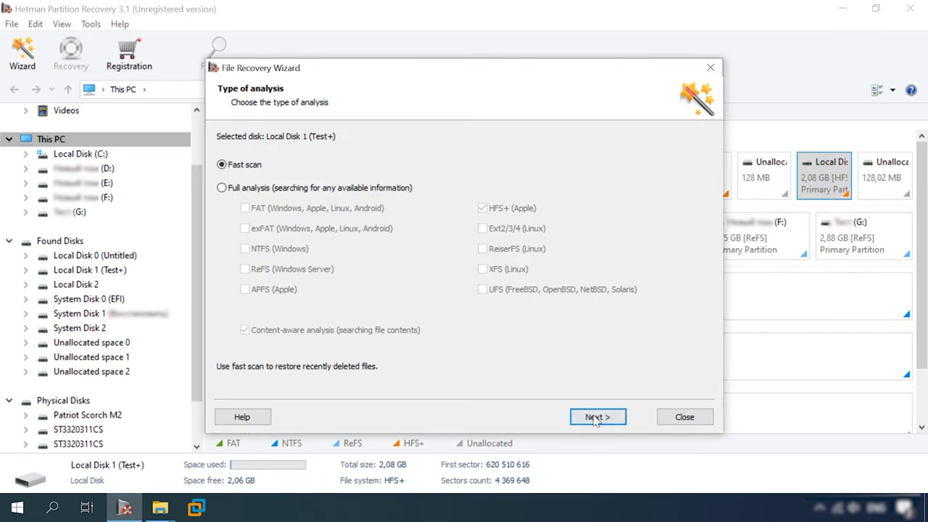
{"action": "left_click", "coordinate": [594, 417]}
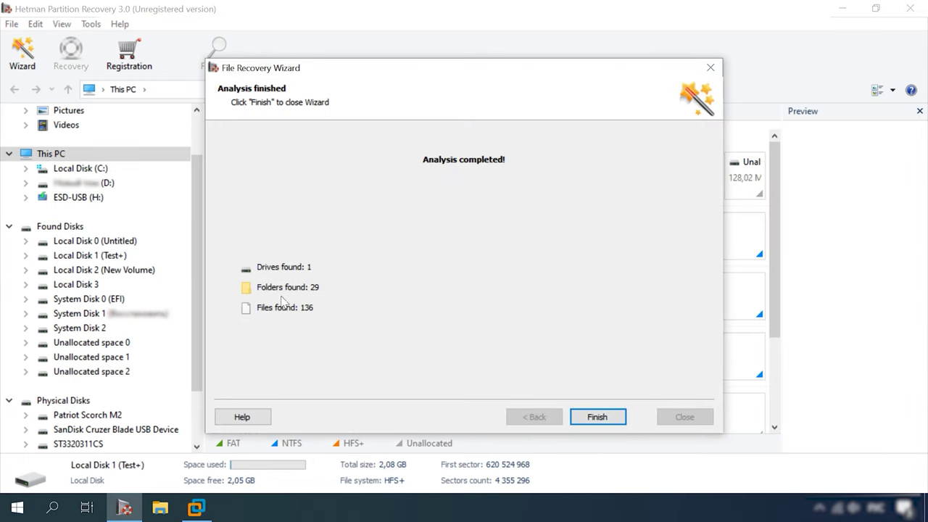
{"action": "left_click", "coordinate": [596, 418]}
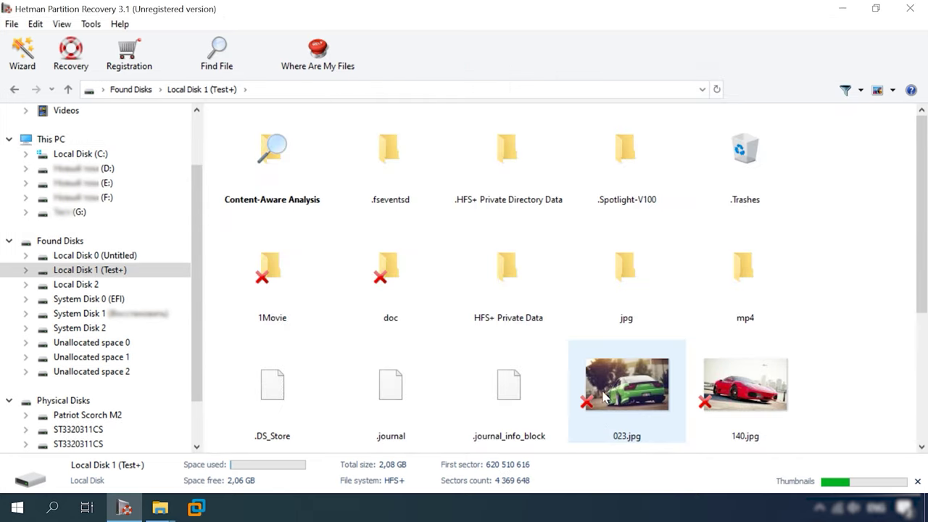
Step: Look through the files found on Local Disk 1 (Test+), including the contents of the 1Movie, doc and jpg folders
{"action": "scroll", "coordinate": [807, 373], "scroll_direction": "down", "scroll_amount": 3}
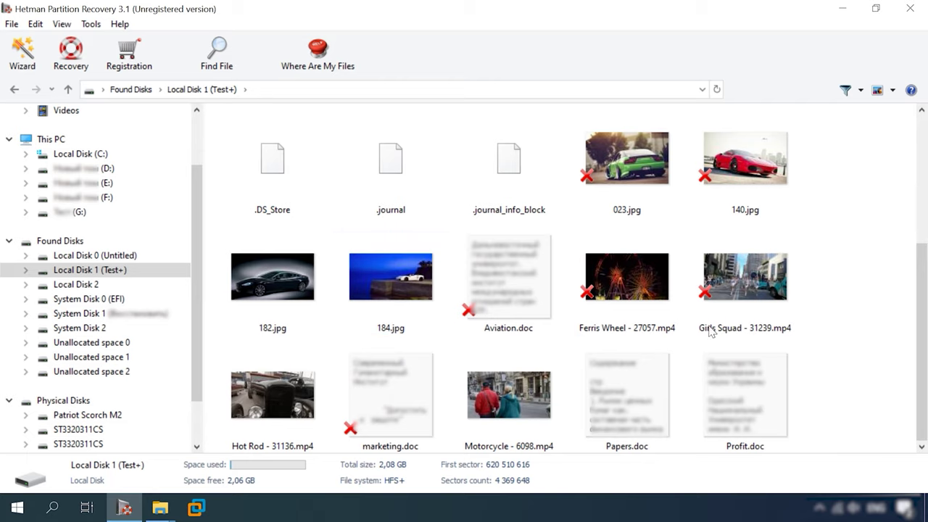
{"action": "scroll", "coordinate": [745, 399], "scroll_direction": "up", "scroll_amount": 5}
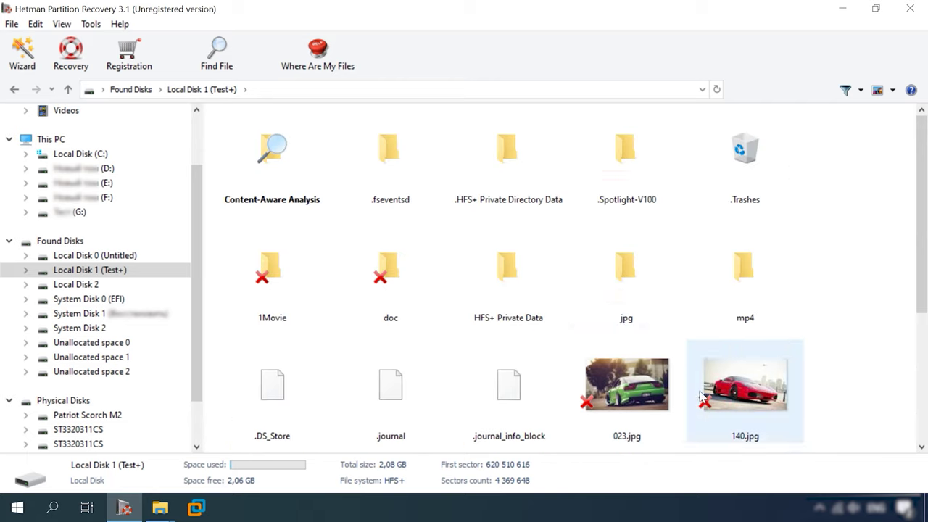
{"action": "double_click", "coordinate": [264, 290]}
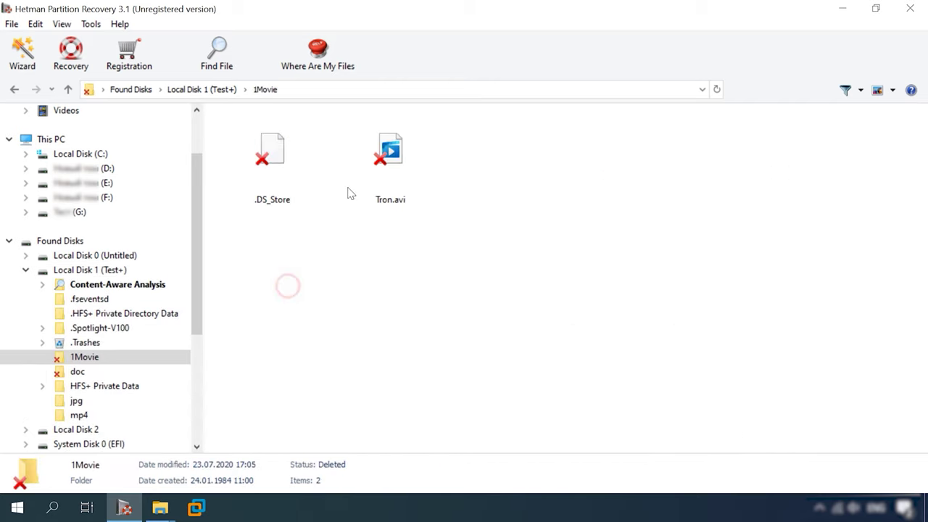
{"action": "left_click", "coordinate": [404, 170]}
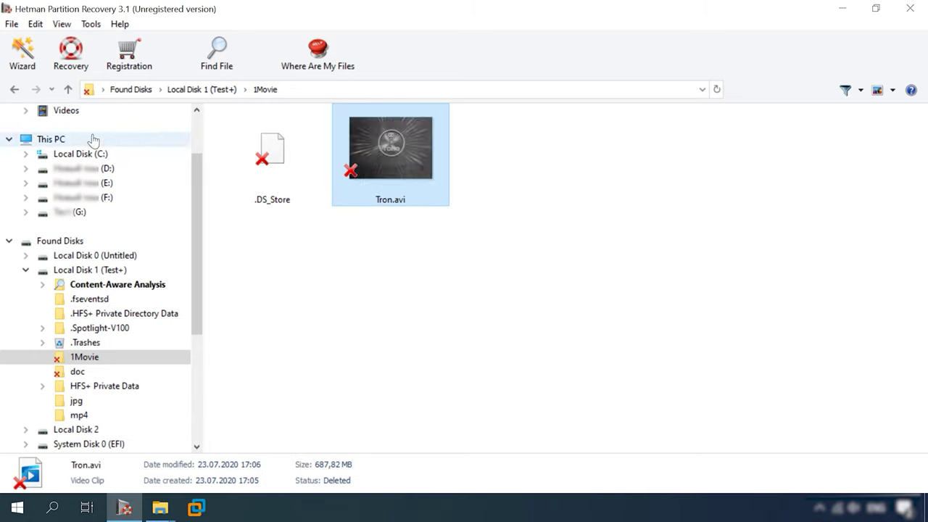
{"action": "left_click", "coordinate": [78, 371]}
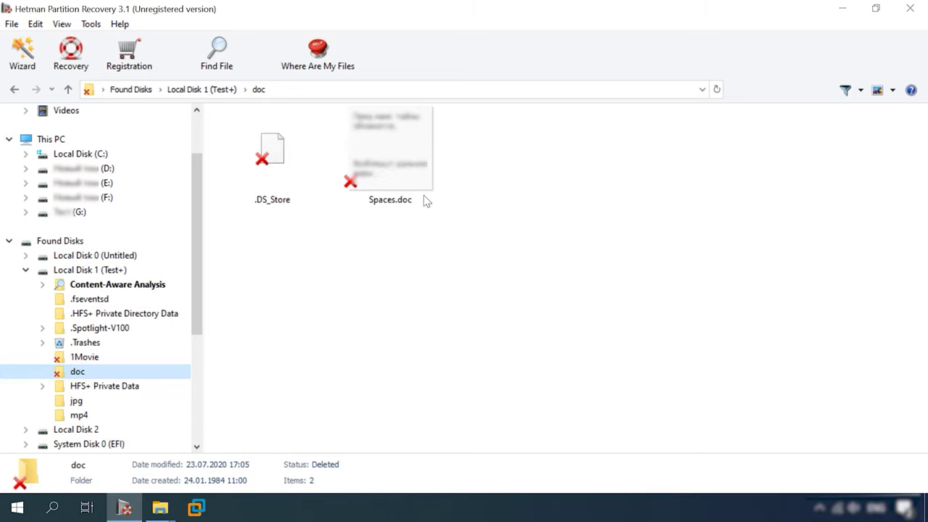
{"action": "left_click", "coordinate": [77, 401]}
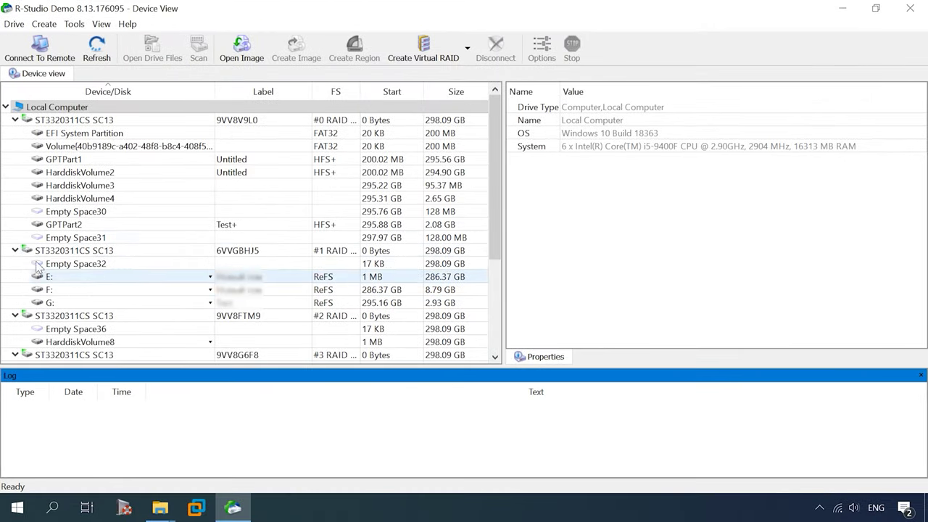
Step: Switch to R-Studio, open the files of the Test+ partition GPTPart2 and display them as small icons
{"action": "left_click", "coordinate": [147, 229]}
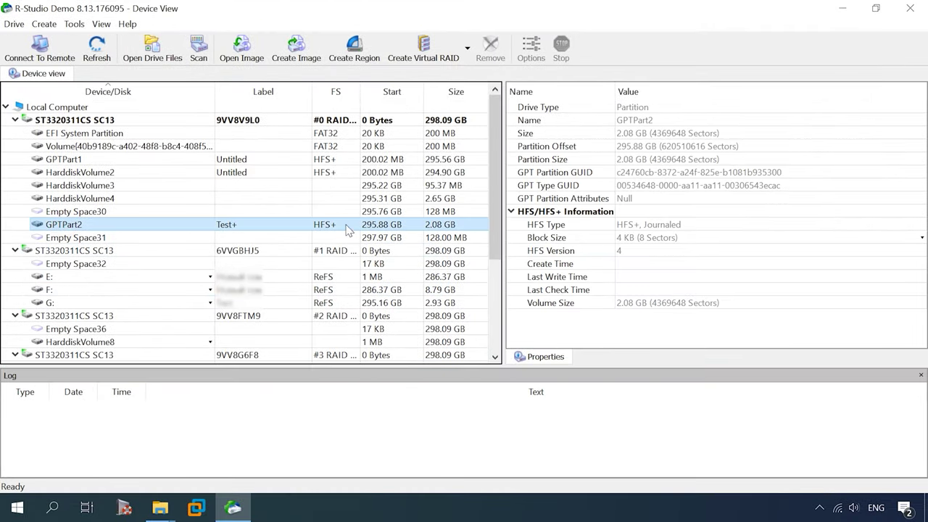
{"action": "double_click", "coordinate": [69, 225]}
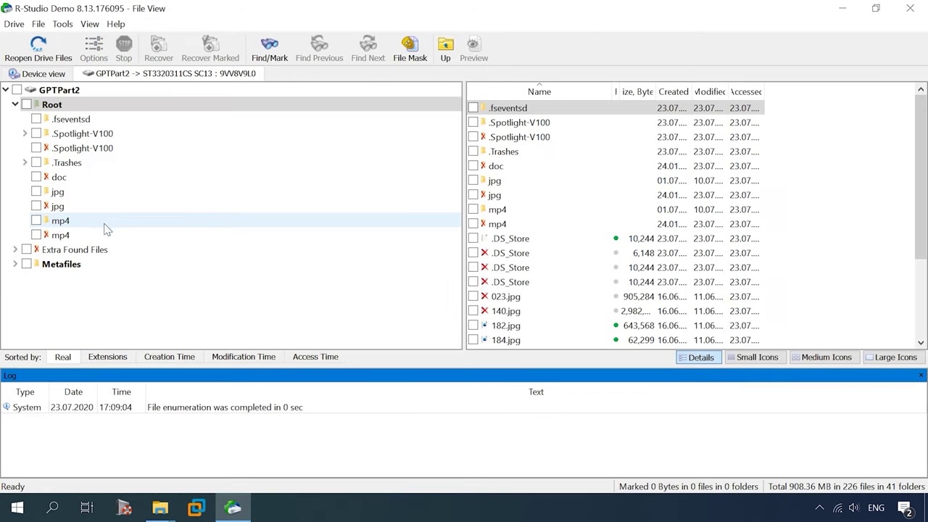
{"action": "left_click", "coordinate": [758, 360]}
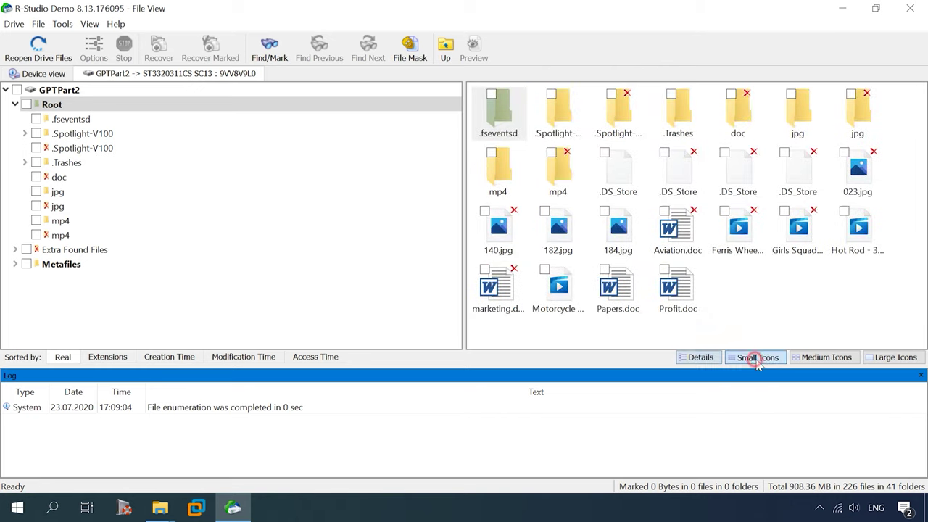
{"action": "left_click", "coordinate": [731, 296]}
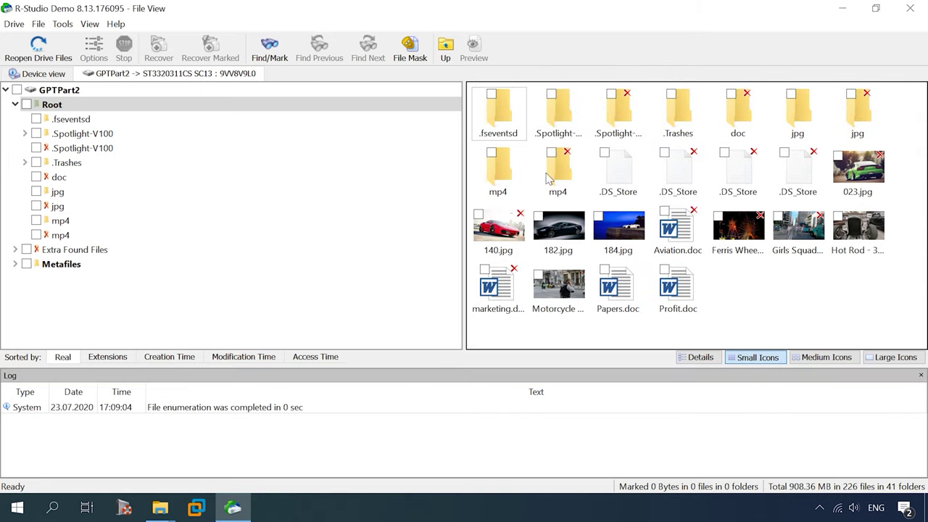
Step: Check the existing and deleted jpg and mp4 folders in Root, and preview Papers.doc
{"action": "left_click", "coordinate": [780, 118]}
{"action": "left_click", "coordinate": [848, 112]}
{"action": "left_click", "coordinate": [500, 177]}
{"action": "left_click", "coordinate": [559, 174]}
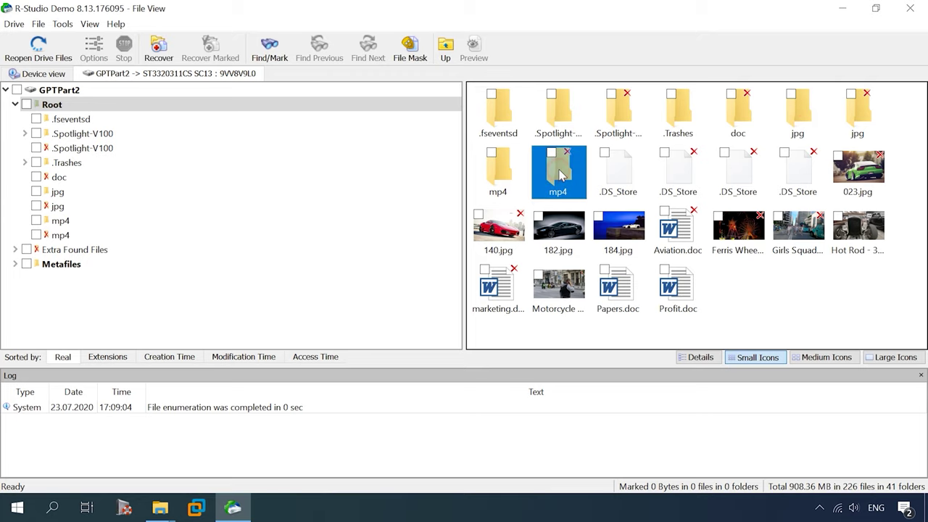
{"action": "double_click", "coordinate": [618, 286]}
{"action": "key", "text": "Escape"}
Step: Open the deleted doc folder, preview Spaces.doc and return to the Root folder
{"action": "double_click", "coordinate": [738, 113]}
{"action": "double_click", "coordinate": [557, 115]}
{"action": "key", "text": "Escape"}
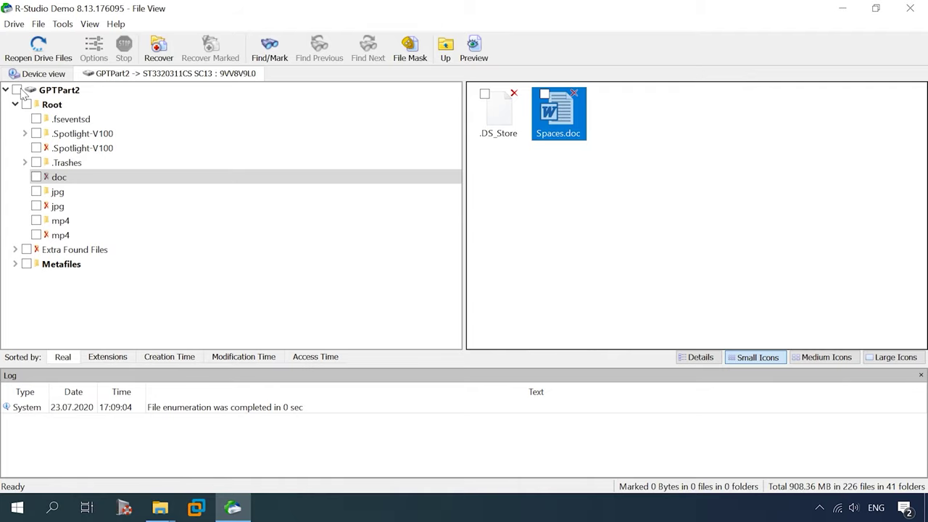
{"action": "left_click", "coordinate": [64, 104]}
{"action": "left_click", "coordinate": [770, 315]}
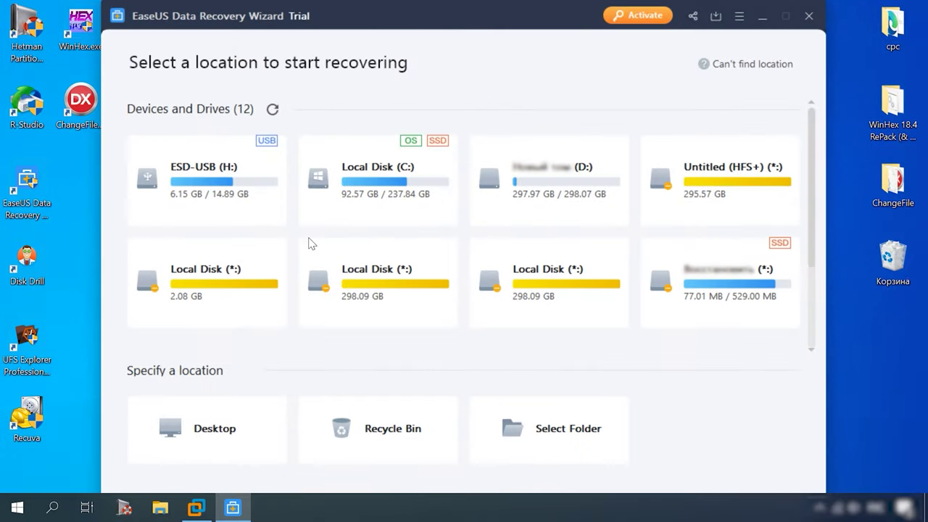
Step: Switch to EaseUS Data Recovery Wizard, scan the 2.08 GB Local Disk and open #1 Lost Partition(HFS+) under Lost Files
{"action": "mouse_move", "coordinate": [217, 294]}
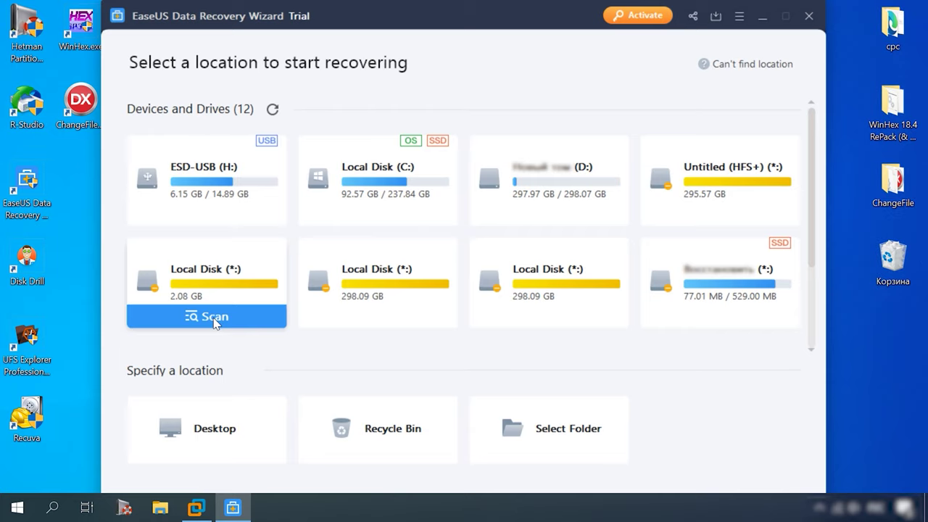
{"action": "left_click", "coordinate": [211, 317]}
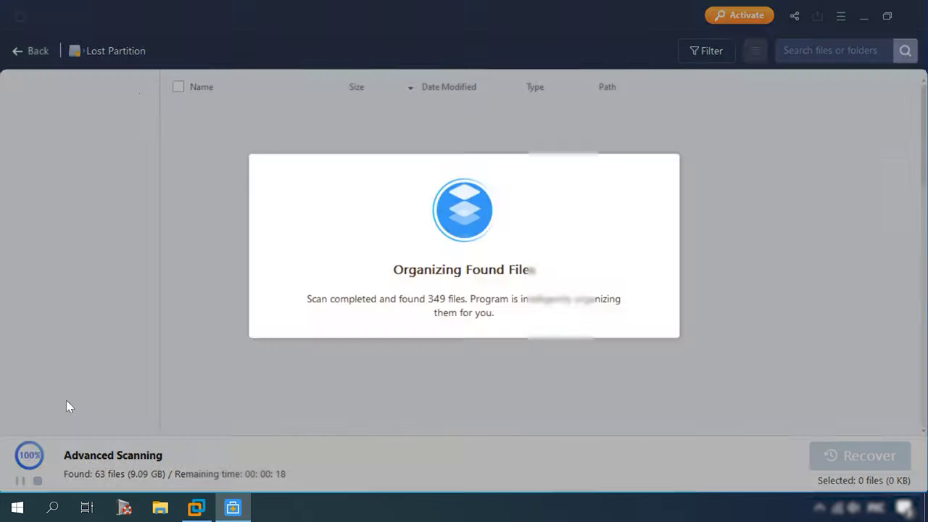
{"action": "left_click", "coordinate": [46, 131]}
{"action": "left_click", "coordinate": [123, 151]}
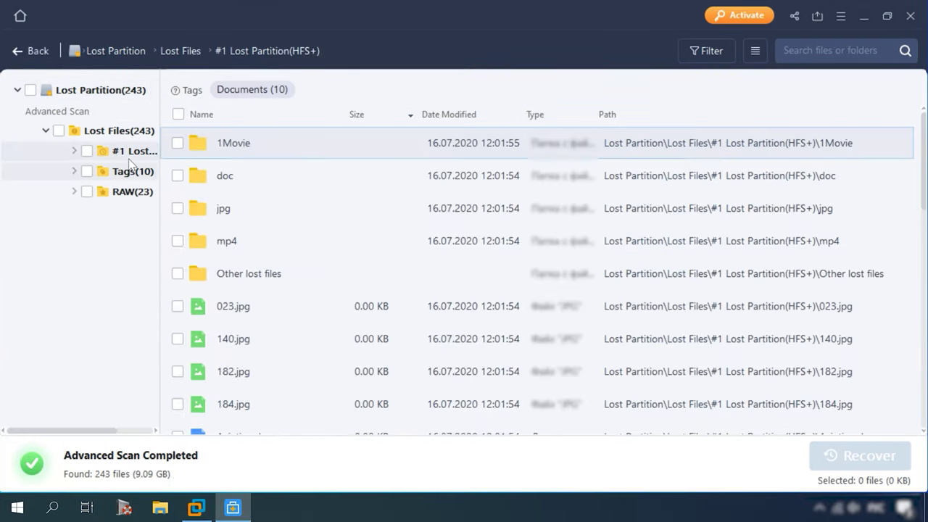
Step: Open the 1Movie folder, preview the 687.82 MB Tron.avi and display the folder's files as thumbnails
{"action": "double_click", "coordinate": [236, 145]}
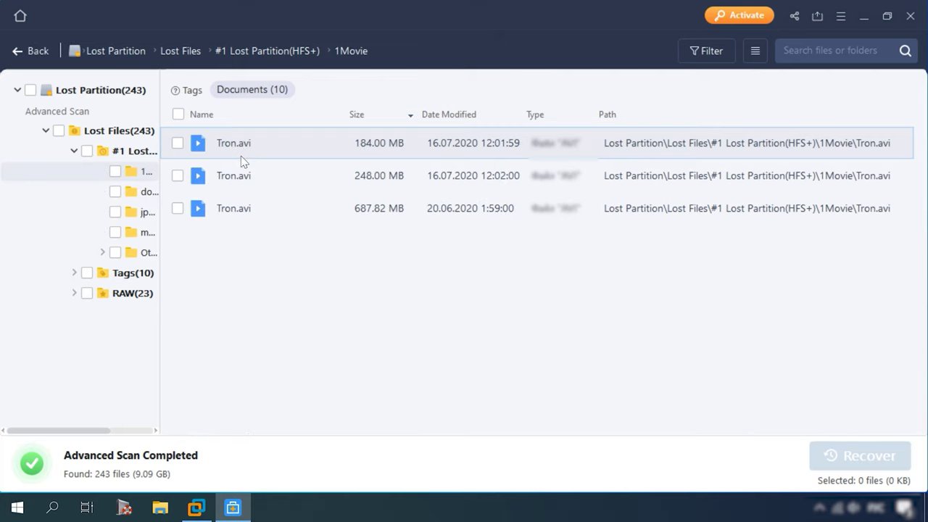
{"action": "double_click", "coordinate": [234, 208]}
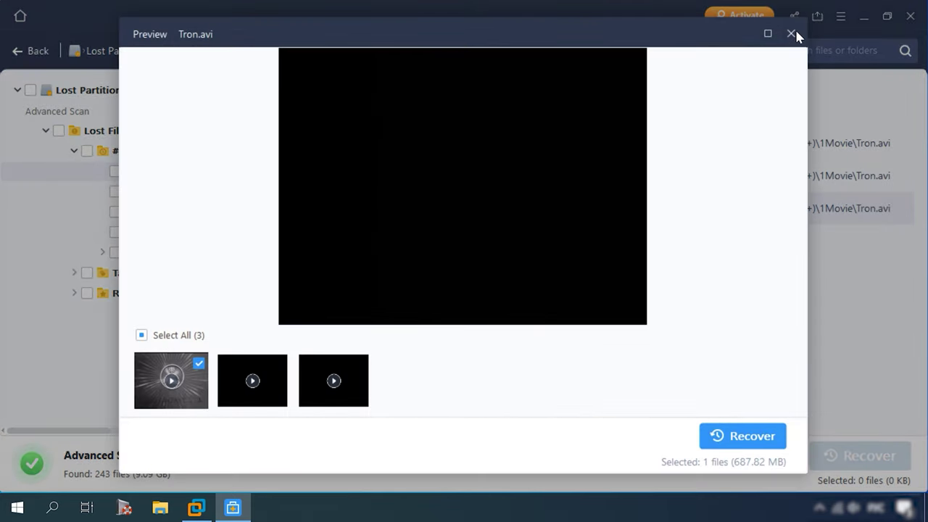
{"action": "left_click", "coordinate": [791, 33]}
{"action": "left_click", "coordinate": [755, 51]}
{"action": "left_click", "coordinate": [747, 106]}
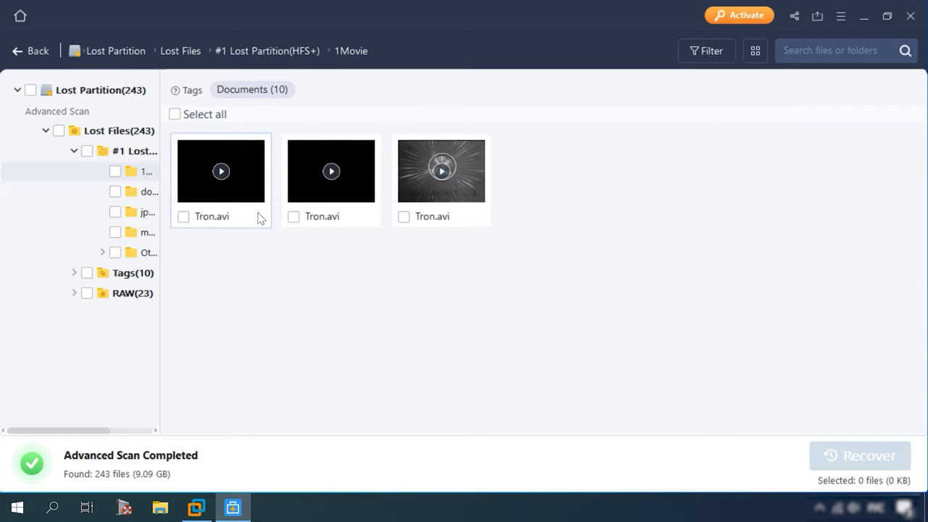
Step: Open the doc folder of the lost partition and preview Spaces.doc
{"action": "left_click", "coordinate": [154, 191]}
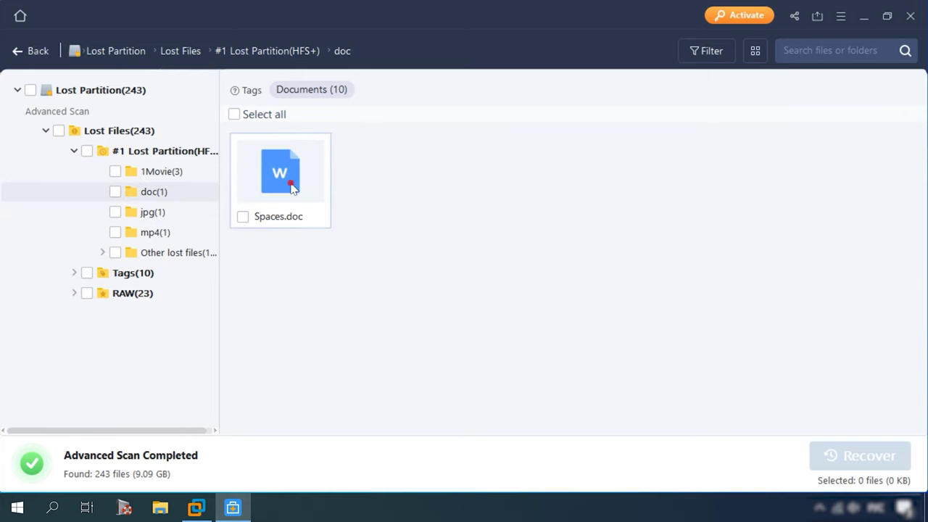
{"action": "double_click", "coordinate": [292, 187]}
{"action": "left_click", "coordinate": [790, 34]}
Step: Check the mp4 and Other lost files folders, then look through the files directly in #1 Lost Partition(HFS+)
{"action": "key", "text": "Down"}
{"action": "left_click", "coordinate": [149, 232]}
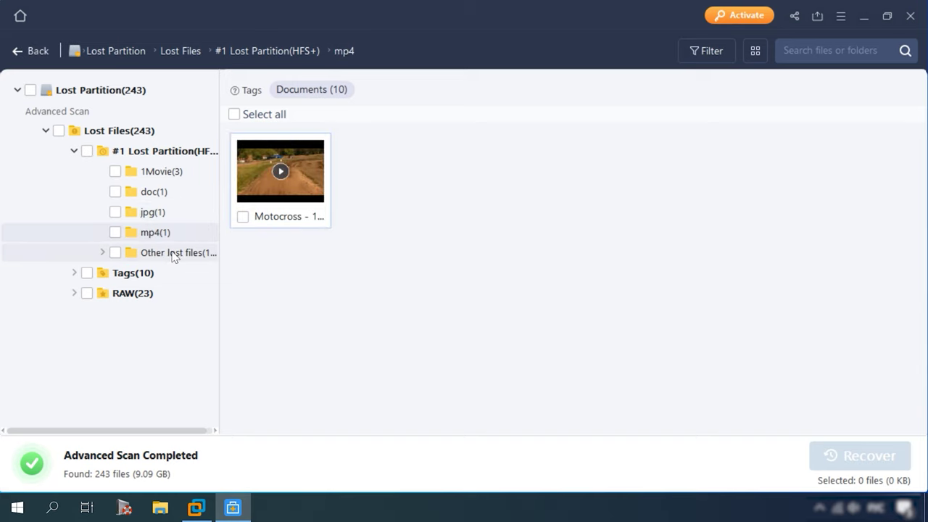
{"action": "left_click", "coordinate": [180, 253]}
{"action": "left_click", "coordinate": [149, 150]}
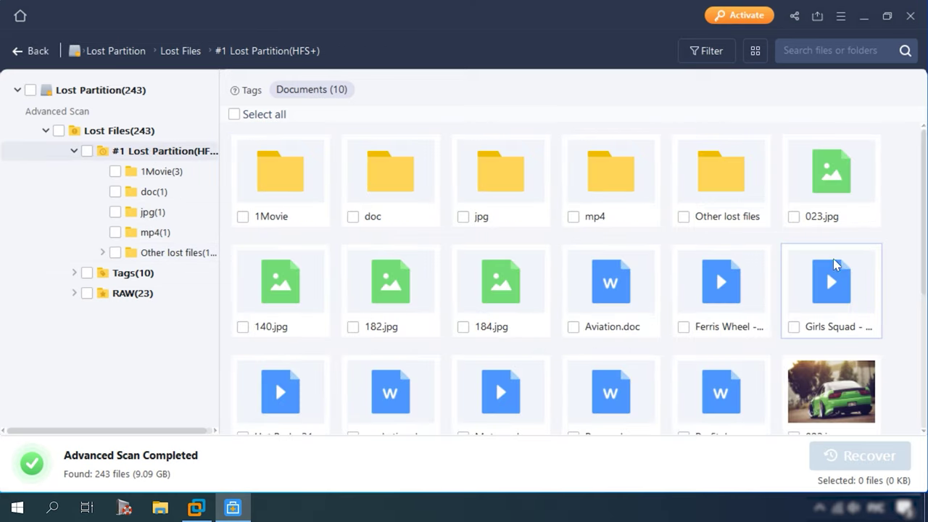
{"action": "scroll", "coordinate": [798, 217], "scroll_direction": "down", "scroll_amount": 3}
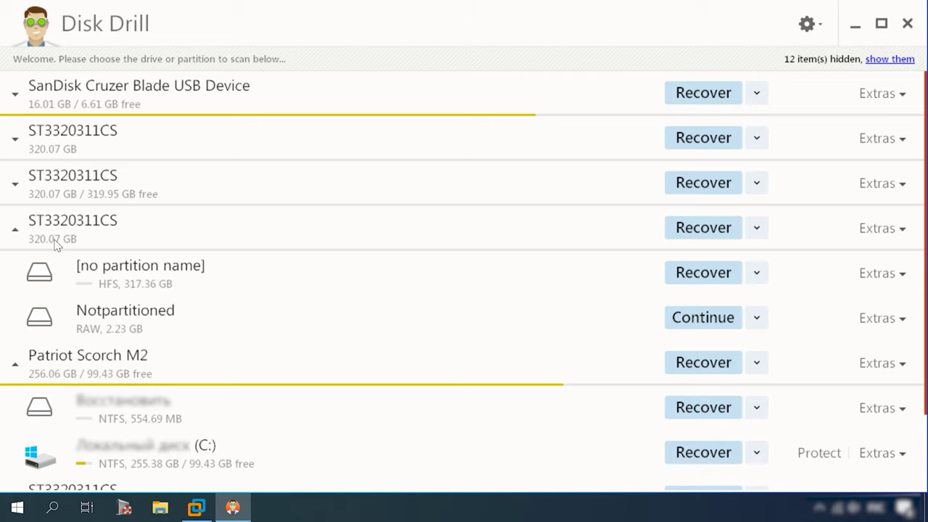
Step: Switch to Disk Drill, run a Deep Scan of the 2.23 GB Notpartitioned area and select file000000.doc among the found documents
{"action": "left_click", "coordinate": [756, 317]}
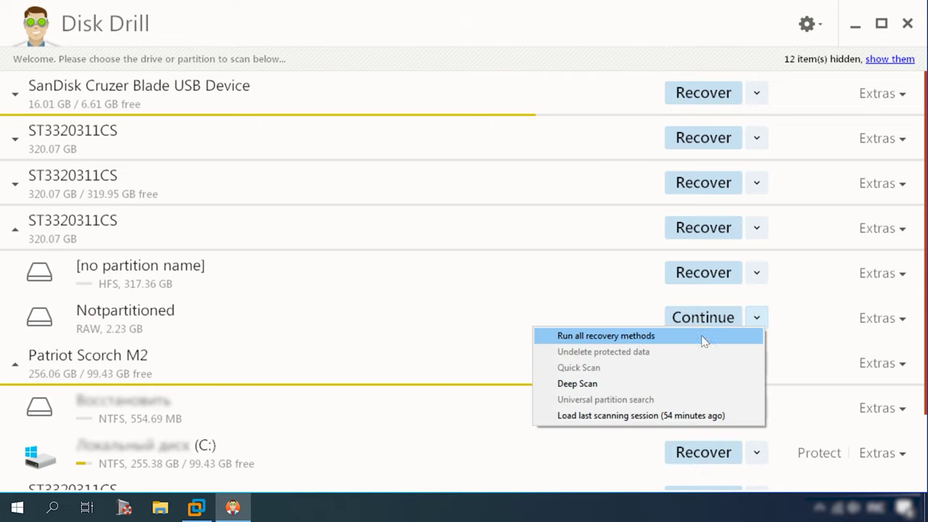
{"action": "left_click", "coordinate": [578, 383]}
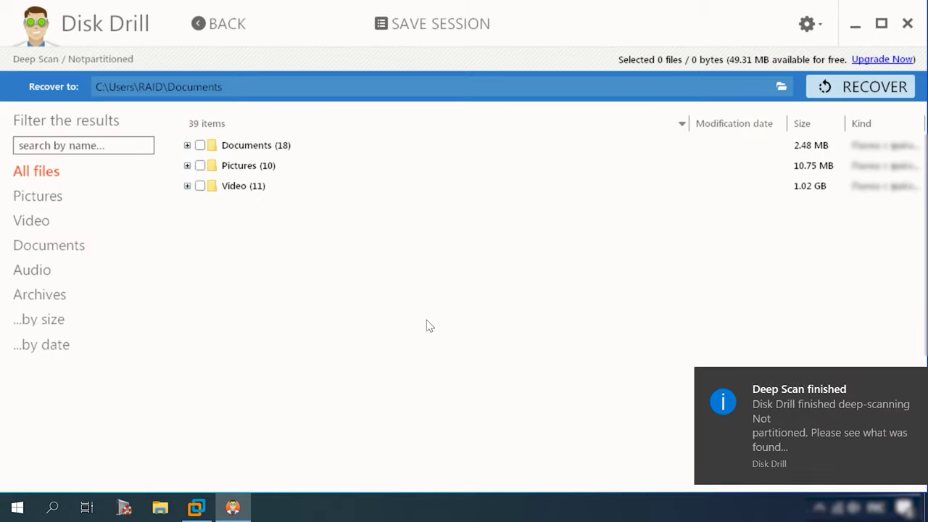
{"action": "left_click", "coordinate": [187, 145]}
{"action": "left_click", "coordinate": [201, 185]}
{"action": "left_click", "coordinate": [280, 206]}
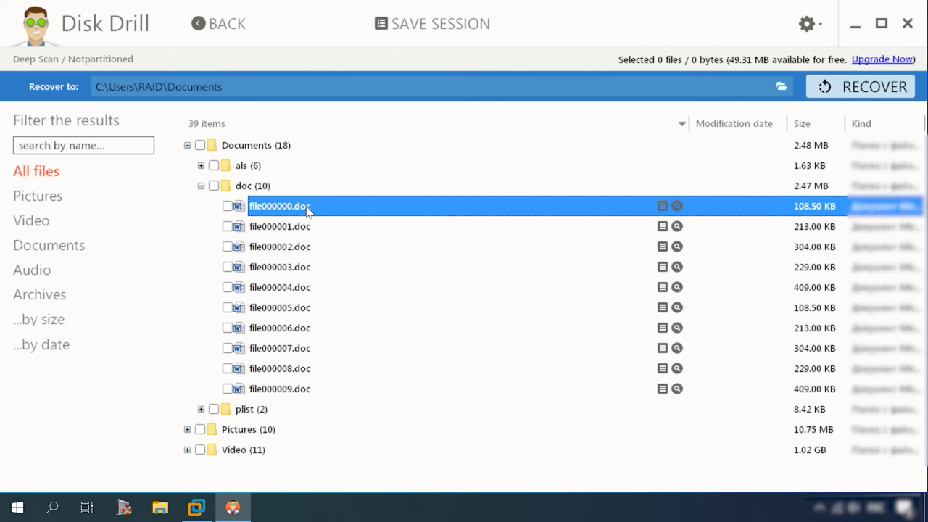
Step: View file000000.doc in hex, then try to preview it and file000001.doc in the doc folder
{"action": "left_click", "coordinate": [676, 206]}
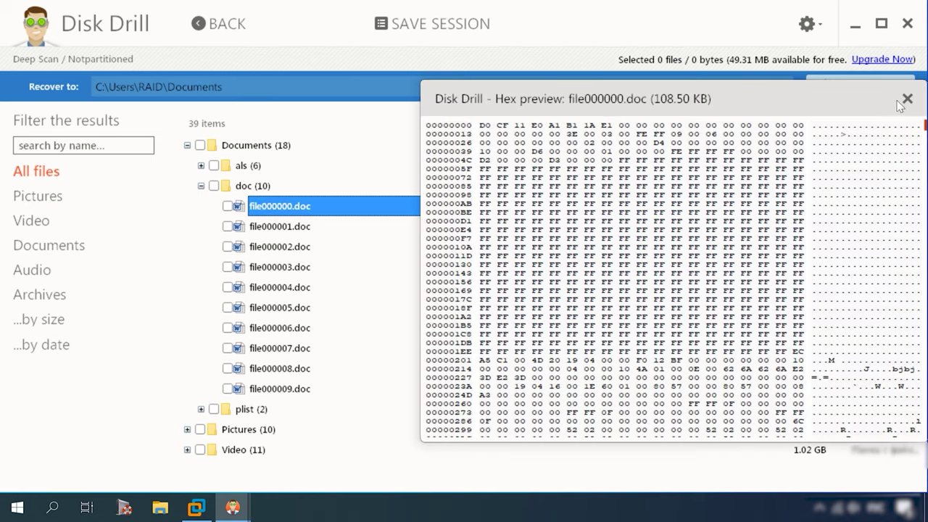
{"action": "left_click", "coordinate": [905, 98]}
{"action": "right_click", "coordinate": [284, 207]}
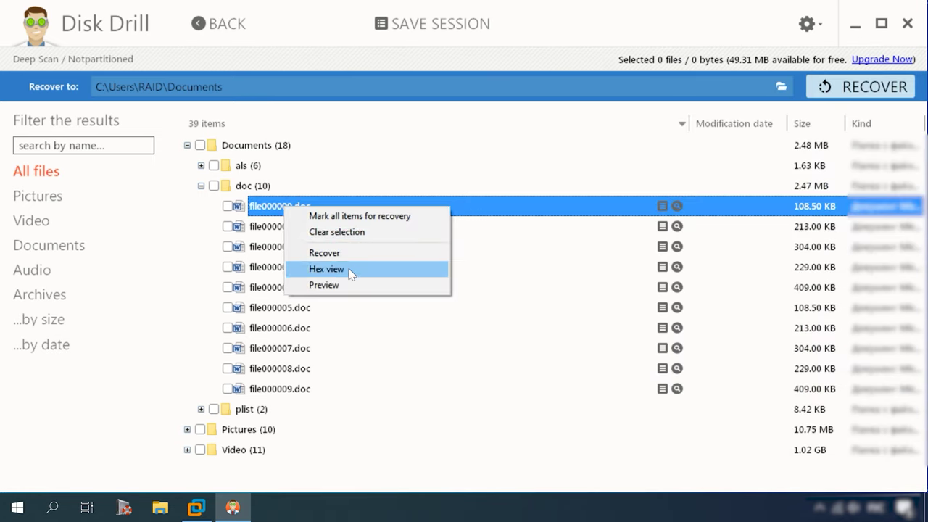
{"action": "left_click", "coordinate": [347, 285]}
{"action": "left_click", "coordinate": [279, 229]}
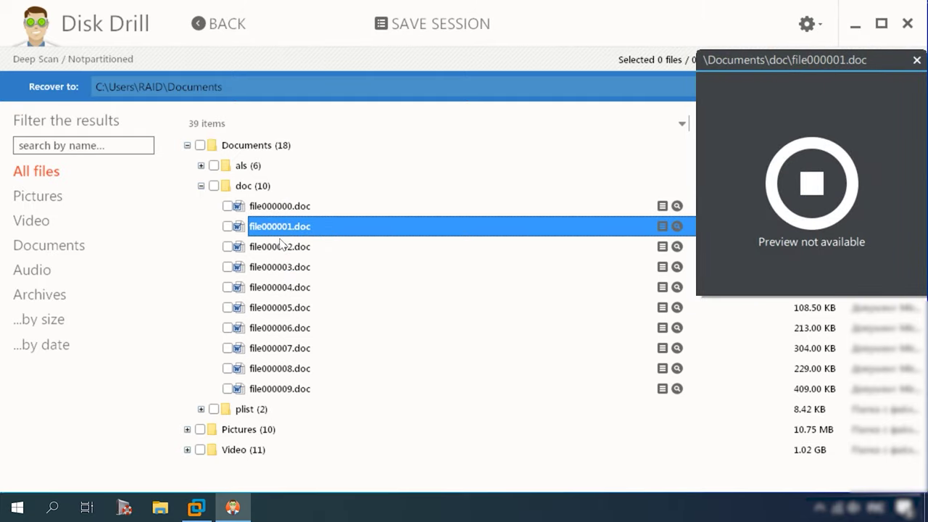
Step: Open the jpg folder of the found Pictures and preview its files one after another, from file000000.jpg to file000008.jpg
{"action": "left_click", "coordinate": [187, 430]}
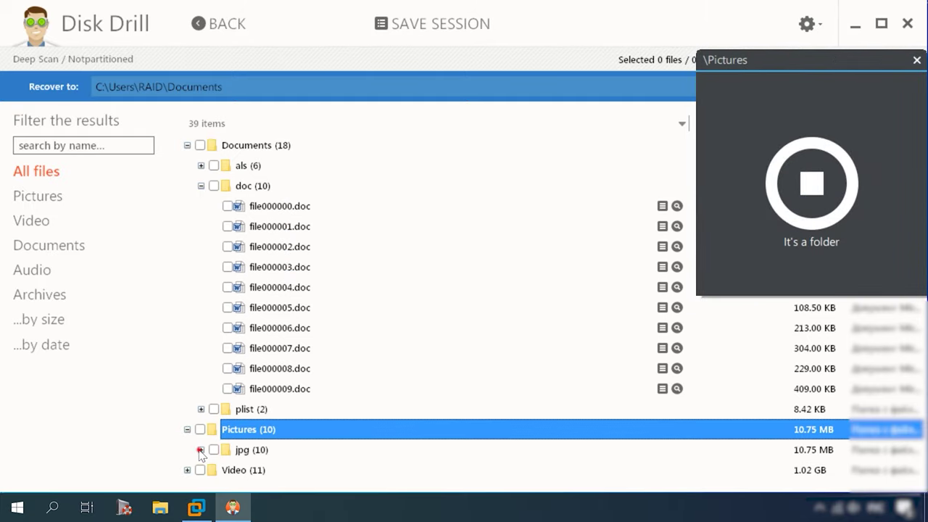
{"action": "left_click", "coordinate": [201, 450]}
{"action": "left_click", "coordinate": [275, 289]}
{"action": "left_click", "coordinate": [278, 310]}
{"action": "left_click", "coordinate": [280, 327]}
{"action": "left_click", "coordinate": [284, 348]}
{"action": "left_click", "coordinate": [293, 368]}
{"action": "left_click", "coordinate": [300, 388]}
{"action": "left_click", "coordinate": [297, 408]}
{"action": "left_click", "coordinate": [292, 429]}
{"action": "key", "text": "Down"}
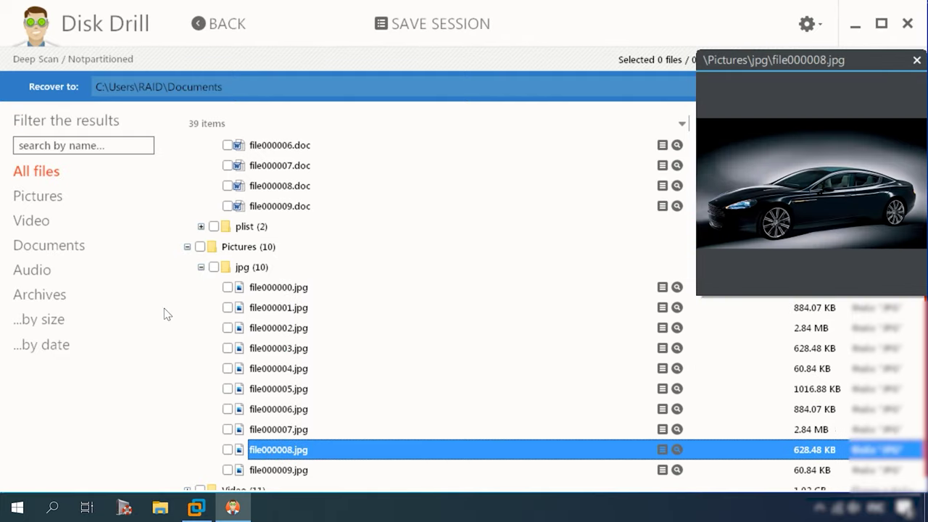
Step: Collapse the jpg and doc folders and check the found videos in the avi and mp4 folders, including file000000.avi
{"action": "key", "text": "Left"}
{"action": "key", "text": "Left"}
{"action": "left_click", "coordinate": [200, 185]}
{"action": "left_click", "coordinate": [187, 267]}
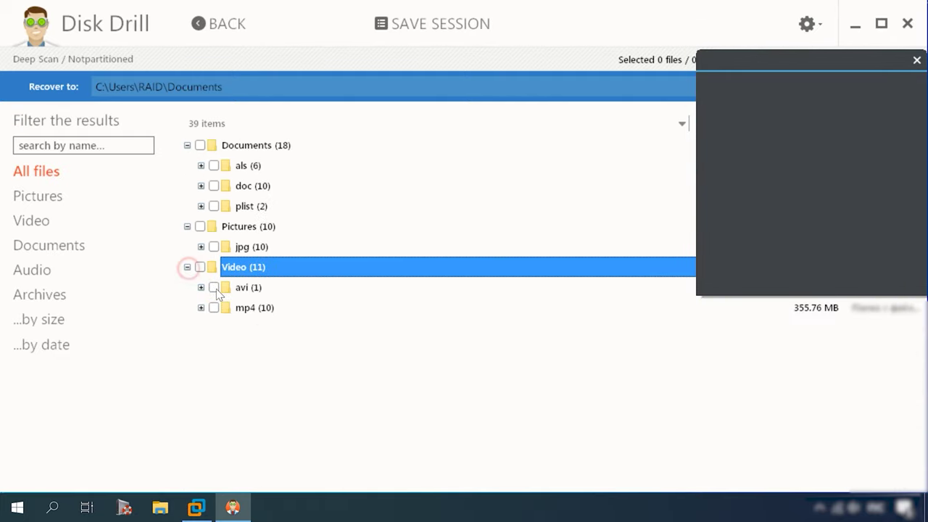
{"action": "left_click", "coordinate": [336, 286]}
{"action": "left_click", "coordinate": [201, 287]}
{"action": "left_click", "coordinate": [274, 310]}
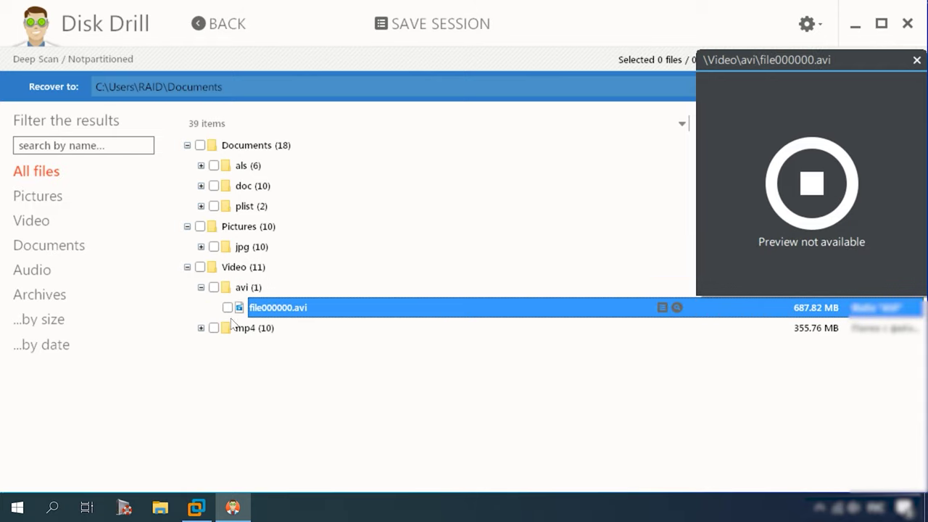
{"action": "left_click", "coordinate": [201, 327]}
{"action": "left_click", "coordinate": [286, 288]}
{"action": "left_click", "coordinate": [290, 307]}
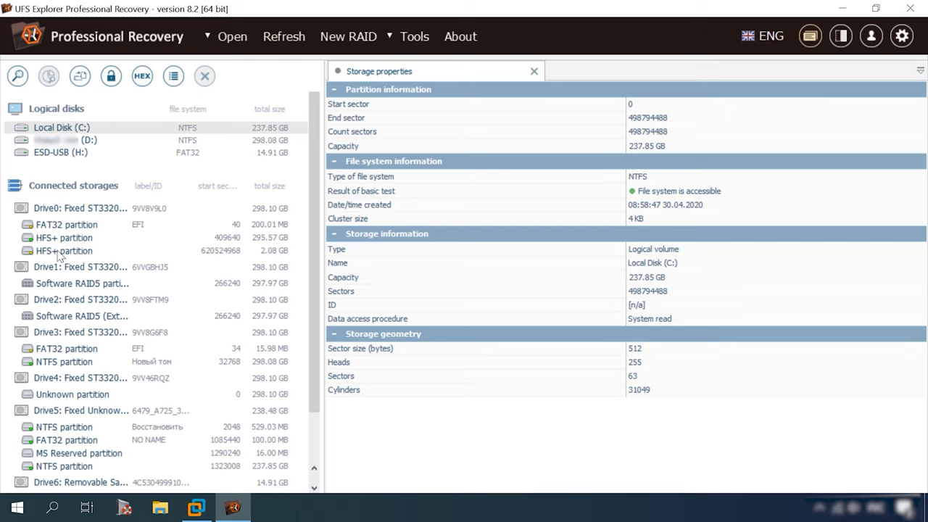
Step: Switch to UFS Explorer, scan Drive0's 2.08 GB HFS+ partition for lost data and open the found HFS+ file system
{"action": "left_click", "coordinate": [59, 254]}
{"action": "right_click", "coordinate": [58, 252]}
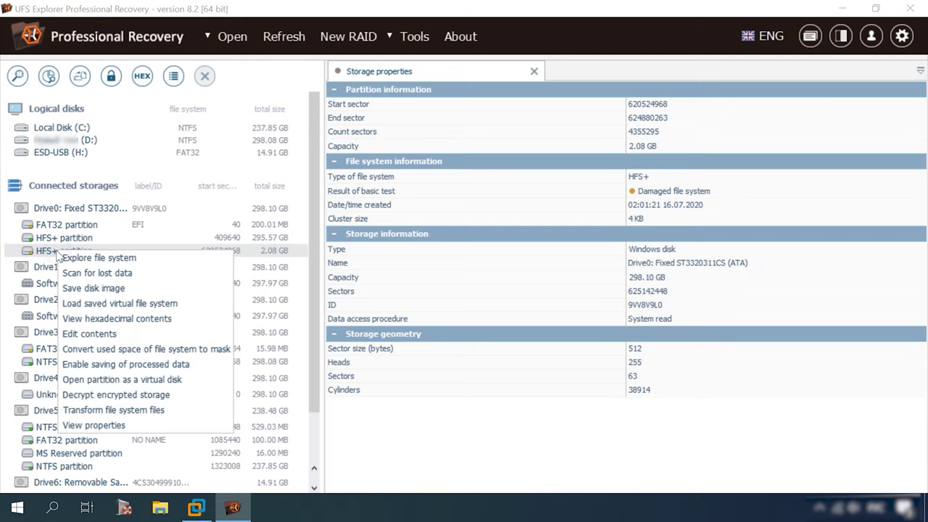
{"action": "left_click", "coordinate": [81, 273]}
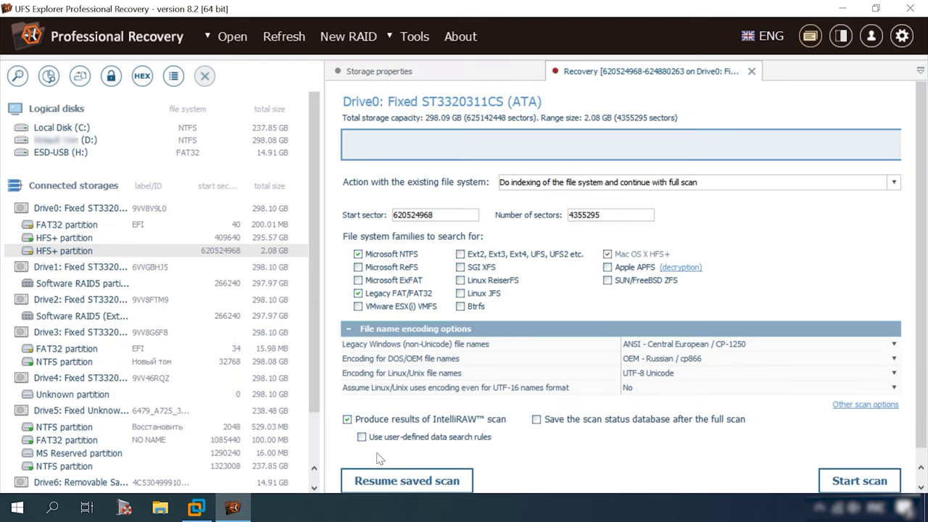
{"action": "left_click", "coordinate": [859, 480]}
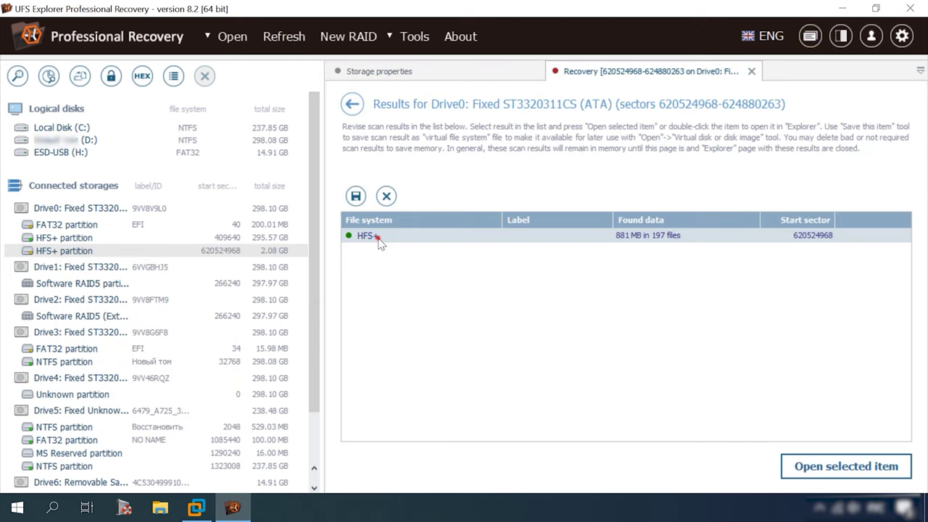
{"action": "double_click", "coordinate": [378, 237]}
Step: Check the recovered files in the 1Movie, doc, jpg and mp4 folders, including Tron.avi, Spaces.doc and Motocross - 10797.mp4
{"action": "double_click", "coordinate": [564, 208]}
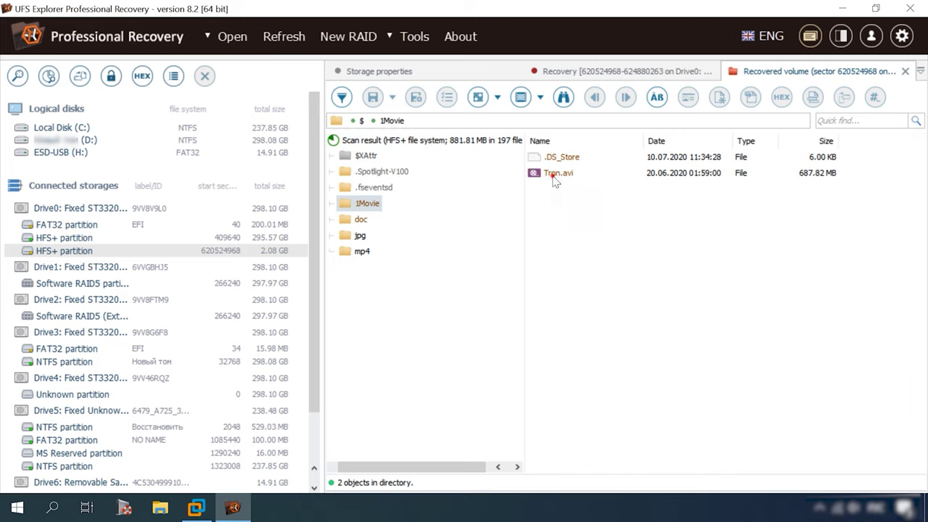
{"action": "left_click", "coordinate": [557, 176]}
{"action": "left_click", "coordinate": [361, 219]}
{"action": "left_click", "coordinate": [570, 176]}
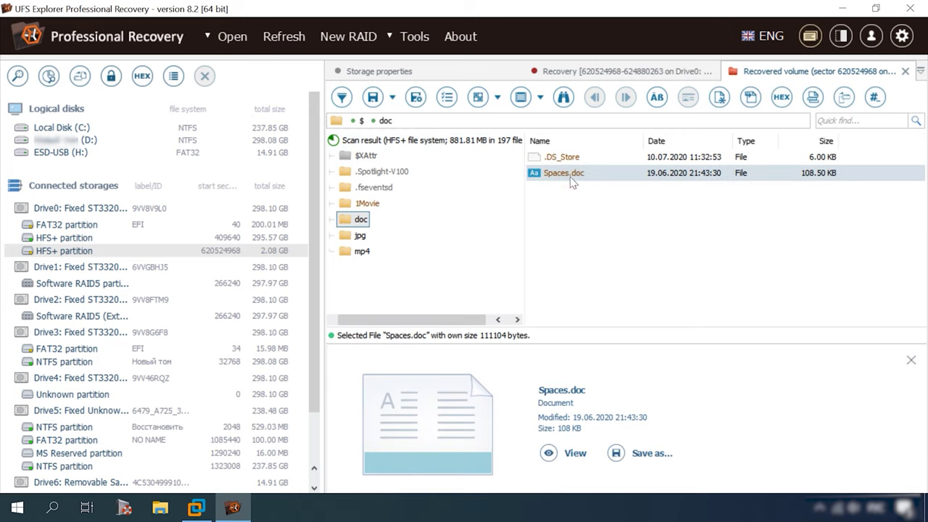
{"action": "left_click", "coordinate": [360, 236]}
{"action": "left_click", "coordinate": [555, 174]}
{"action": "left_click", "coordinate": [361, 251]}
{"action": "left_click", "coordinate": [554, 174]}
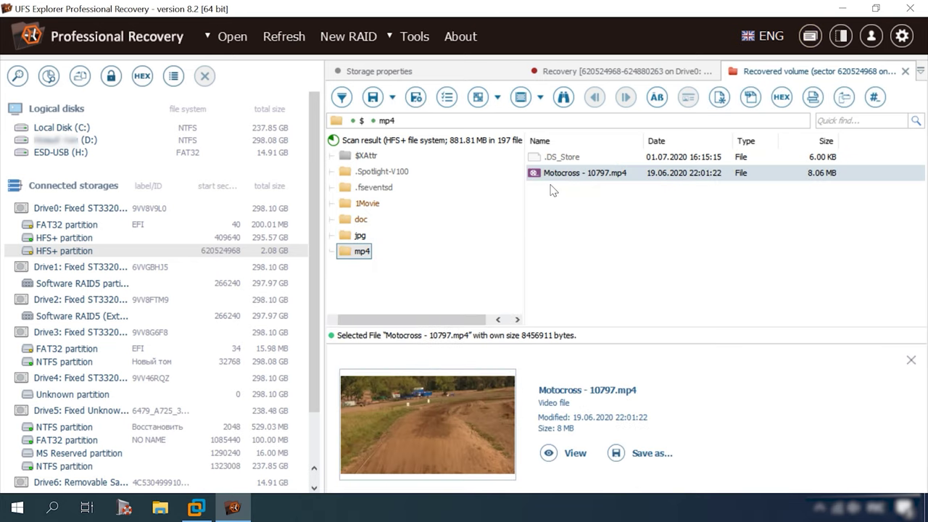
Step: Check the files in the recovered volume's root one after another, including 182.jpg and Ferris Wheel - 27057.mp4
{"action": "left_click", "coordinate": [369, 141]}
{"action": "left_click", "coordinate": [558, 318]}
{"action": "left_click", "coordinate": [558, 319]}
{"action": "left_click", "coordinate": [555, 319]}
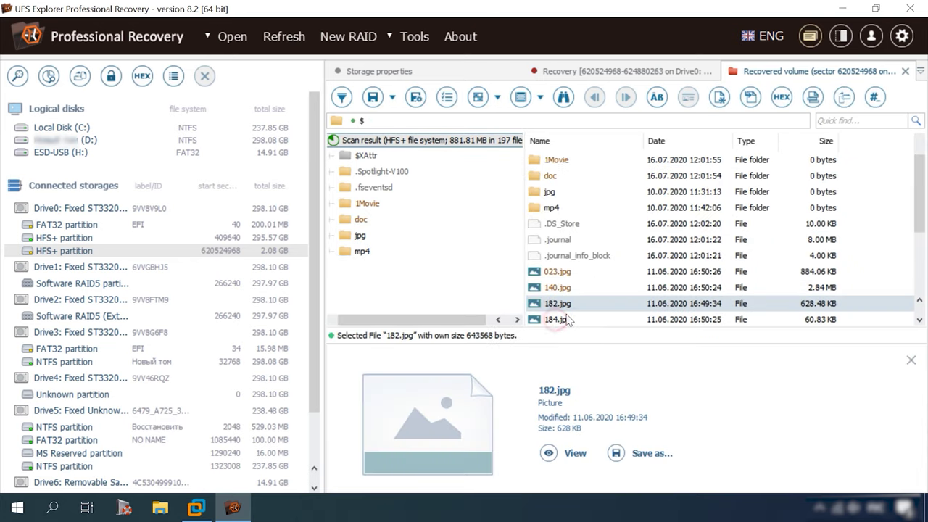
{"action": "left_click", "coordinate": [556, 319]}
{"action": "left_click", "coordinate": [558, 318]}
{"action": "left_click", "coordinate": [565, 318]}
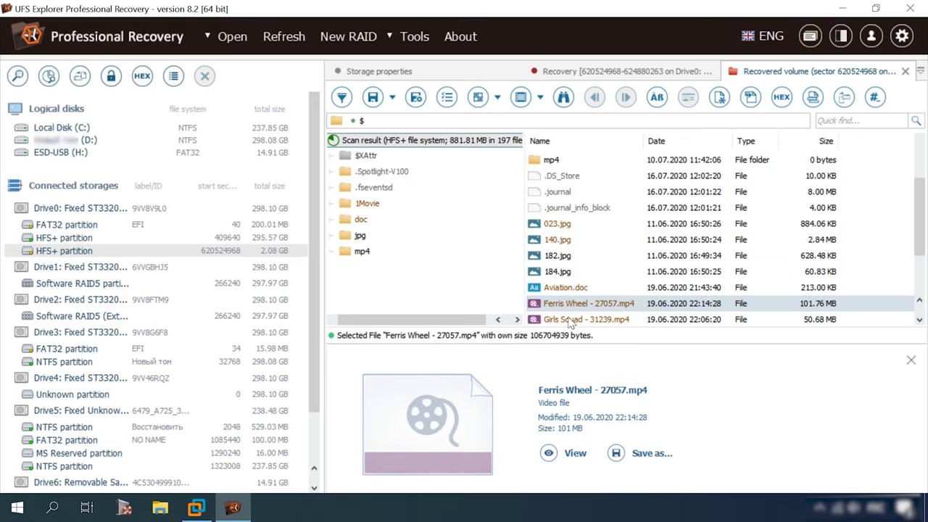
{"action": "left_click", "coordinate": [570, 320]}
{"action": "left_click", "coordinate": [572, 320]}
{"action": "left_click", "coordinate": [574, 320]}
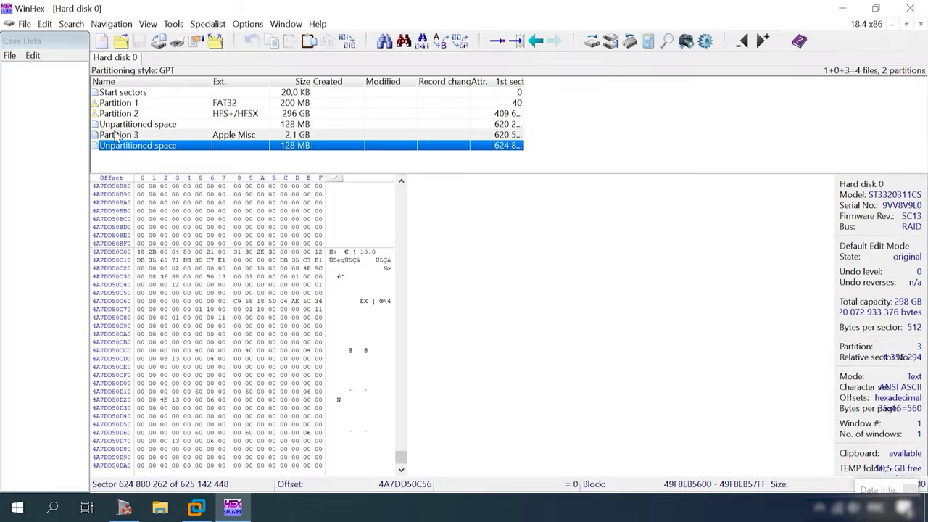
Step: In WinHex, copy the zero-filled block 4A7DD50A00 to 4A7DD50BFF just before the backup volume header at the end of Partition 3
{"action": "key", "text": "Up"}
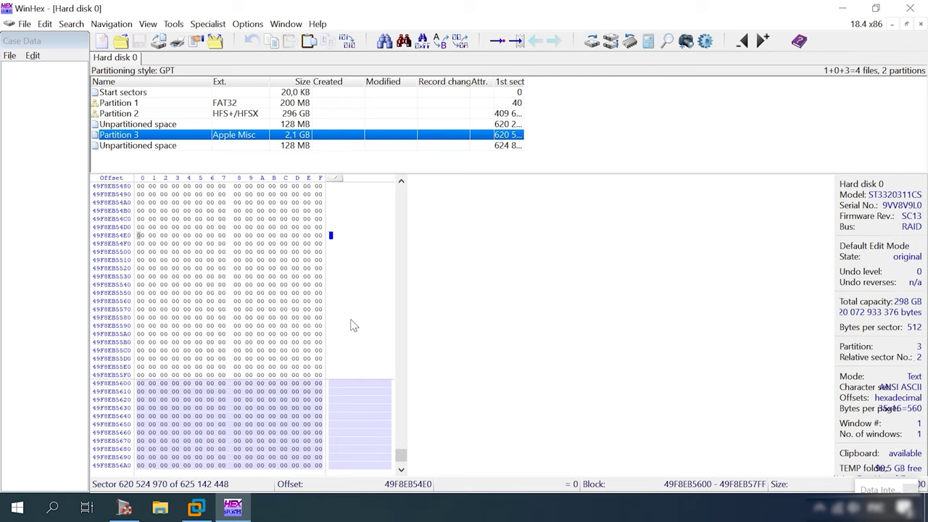
{"action": "left_click", "coordinate": [149, 147]}
{"action": "key", "text": "Page_Up"}
{"action": "key", "text": "Page_Up"}
{"action": "left_click_drag", "start_coordinate": [141, 265], "coordinate": [319, 358]}
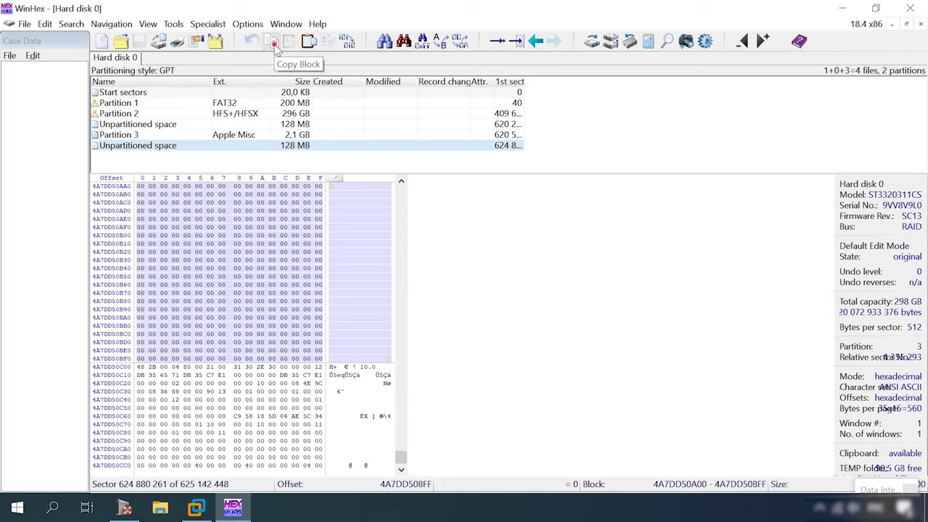
{"action": "left_click", "coordinate": [275, 49]}
Step: Overwrite the backup volume header at offset 4A7DD50C00 with the copied block
{"action": "scroll", "coordinate": [154, 246], "scroll_direction": "down", "scroll_amount": 6}
{"action": "key", "text": "Right"}
{"action": "left_click", "coordinate": [323, 43]}
{"action": "left_click", "coordinate": [392, 262]}
Step: Check the sectors at the start and end of Partition 3 and save the changes to Hard disk 0
{"action": "scroll", "coordinate": [357, 260], "scroll_direction": "down", "scroll_amount": 2}
{"action": "scroll", "coordinate": [348, 431], "scroll_direction": "up", "scroll_amount": 5}
{"action": "left_click", "coordinate": [145, 135]}
{"action": "left_click", "coordinate": [151, 147]}
{"action": "scroll", "coordinate": [360, 297], "scroll_direction": "up", "scroll_amount": 20}
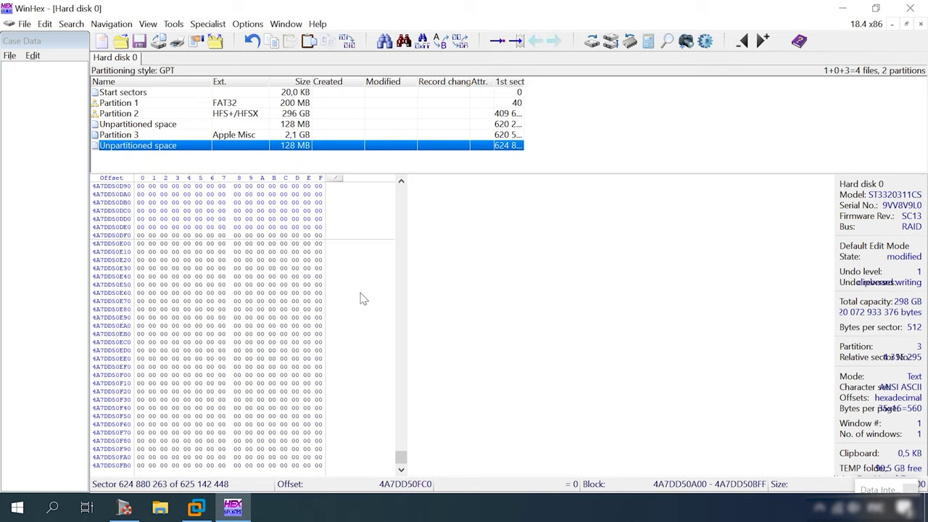
{"action": "left_click", "coordinate": [141, 44]}
{"action": "left_click", "coordinate": [421, 280]}
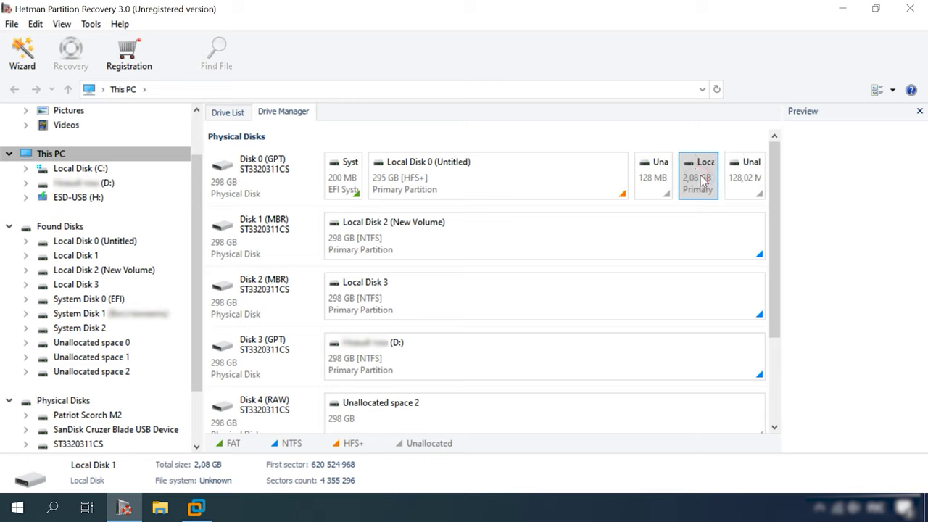
Step: In Hetman Partition Recovery, run a full analysis of the 2.08 GB Local Disk 1 for HFS+ only, without content-aware analysis
{"action": "right_click", "coordinate": [702, 180]}
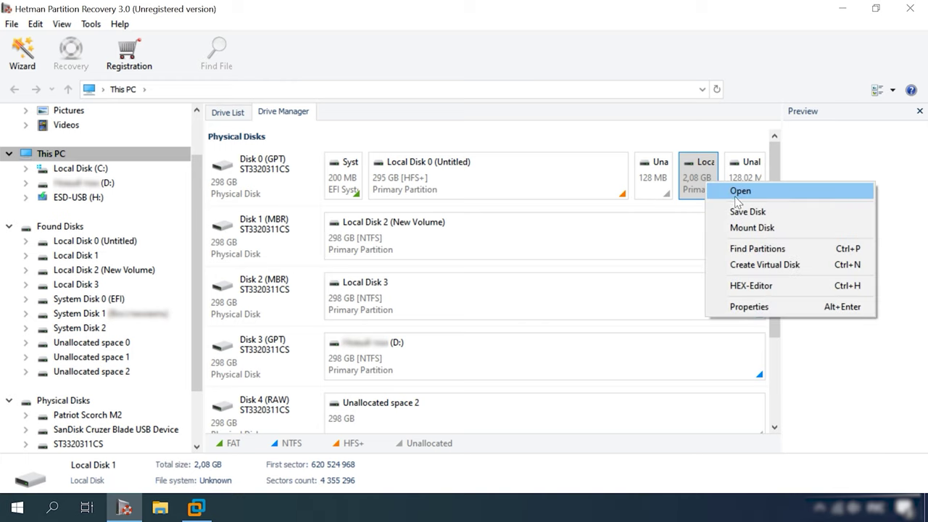
{"action": "left_click", "coordinate": [737, 190]}
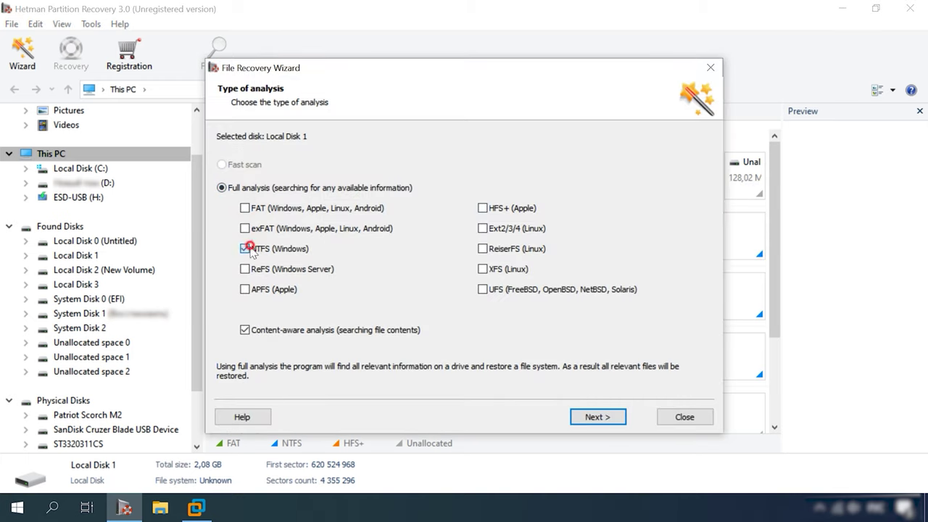
{"action": "left_click", "coordinate": [244, 330]}
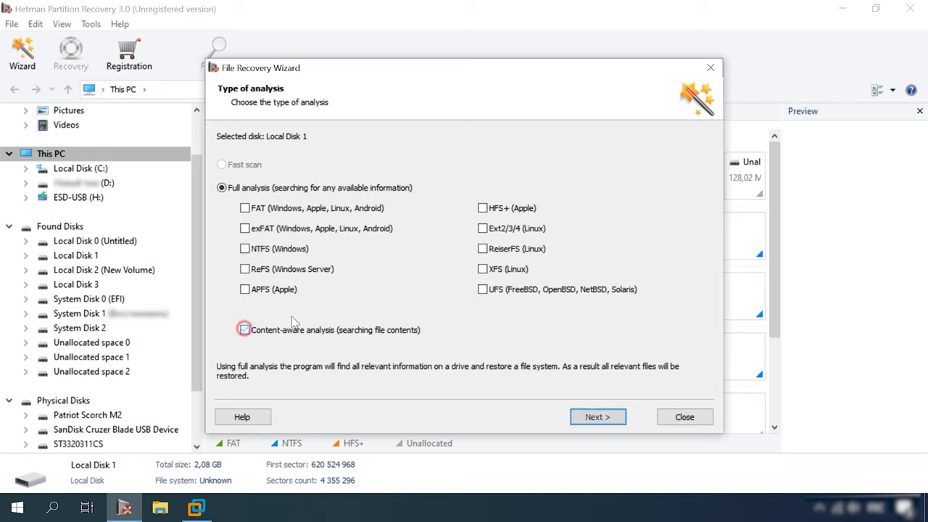
{"action": "left_click", "coordinate": [484, 208]}
{"action": "left_click", "coordinate": [597, 417]}
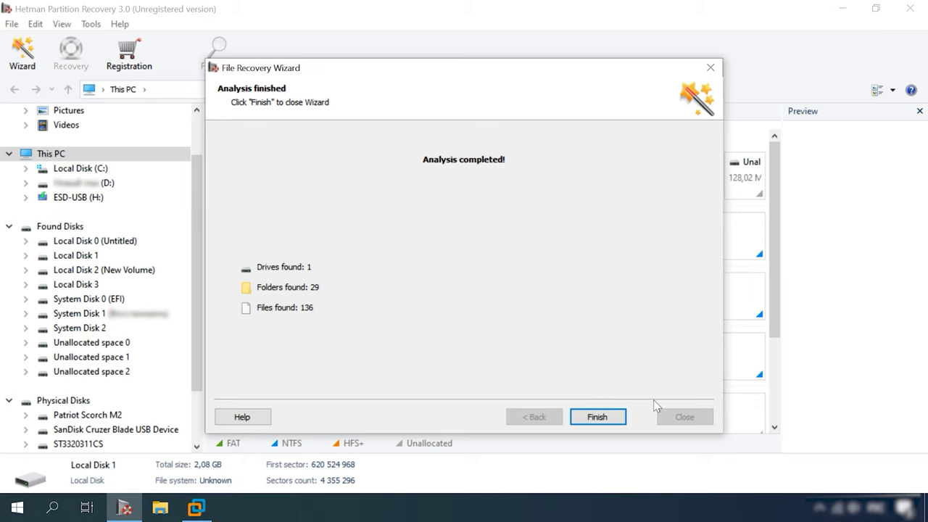
{"action": "left_click", "coordinate": [597, 417]}
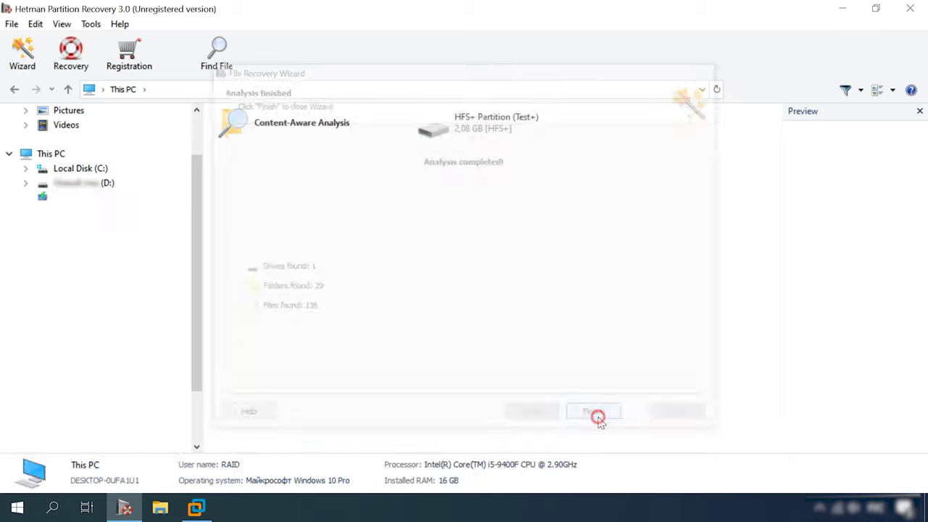
Step: Open the found HFS+ Partition (Test+) and check its 1Movie folder with Tron.avi and its doc folder
{"action": "left_click", "coordinate": [460, 130]}
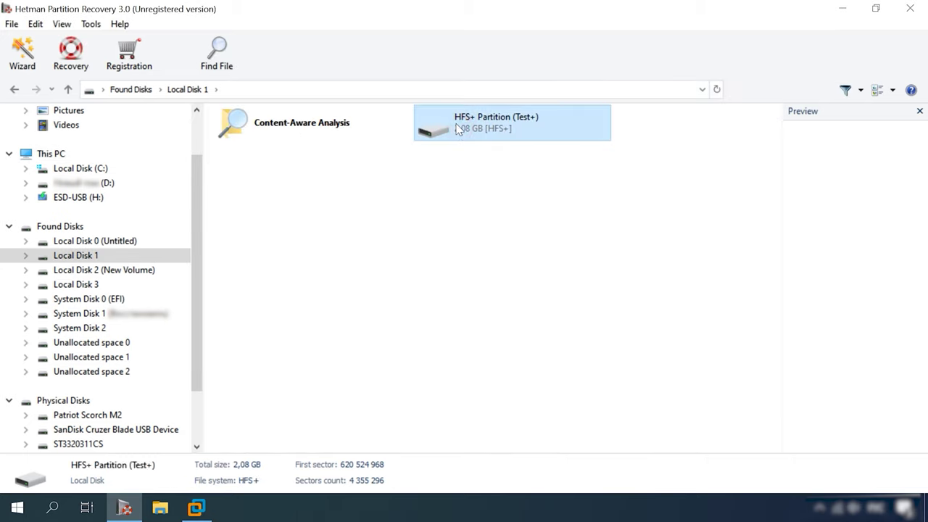
{"action": "double_click", "coordinate": [502, 132]}
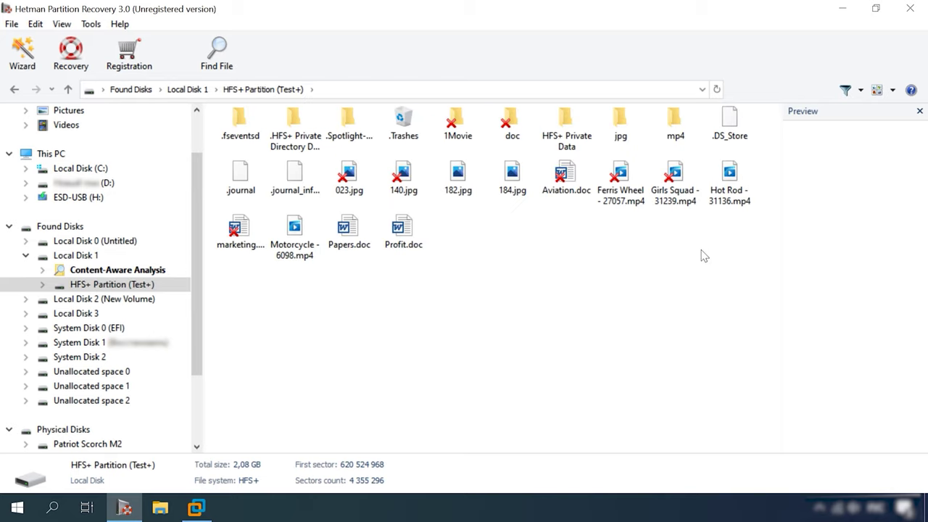
{"action": "double_click", "coordinate": [457, 124]}
{"action": "left_click", "coordinate": [290, 129]}
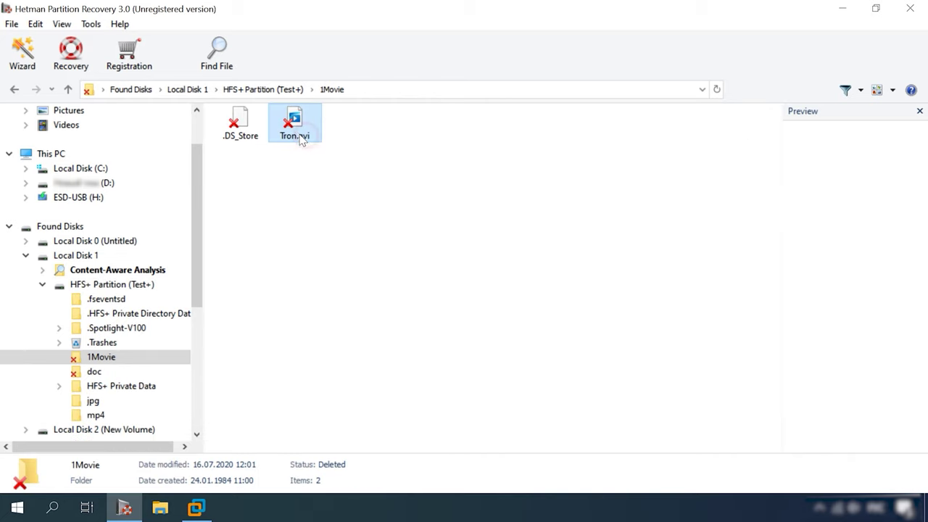
{"action": "left_click", "coordinate": [69, 89]}
{"action": "double_click", "coordinate": [514, 134]}
{"action": "left_click", "coordinate": [67, 89]}
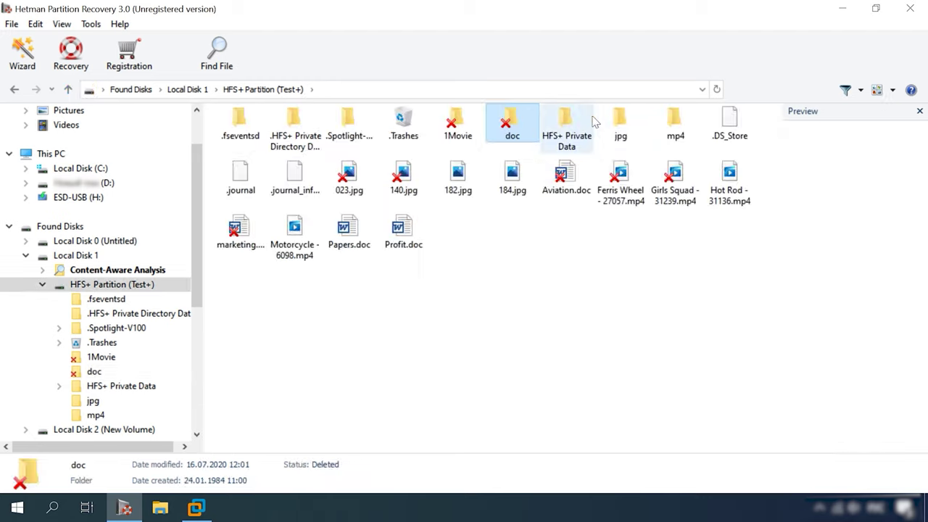
Step: Preview the files in the root of HFS+ Partition (Test+), from 023.jpg through Hot Rod - 31136.mp4
{"action": "left_click", "coordinate": [359, 187]}
{"action": "left_click", "coordinate": [403, 181]}
{"action": "left_click", "coordinate": [457, 181]}
{"action": "left_click", "coordinate": [513, 181]}
{"action": "left_click", "coordinate": [566, 181]}
{"action": "left_click", "coordinate": [620, 181]}
{"action": "left_click", "coordinate": [674, 181]}
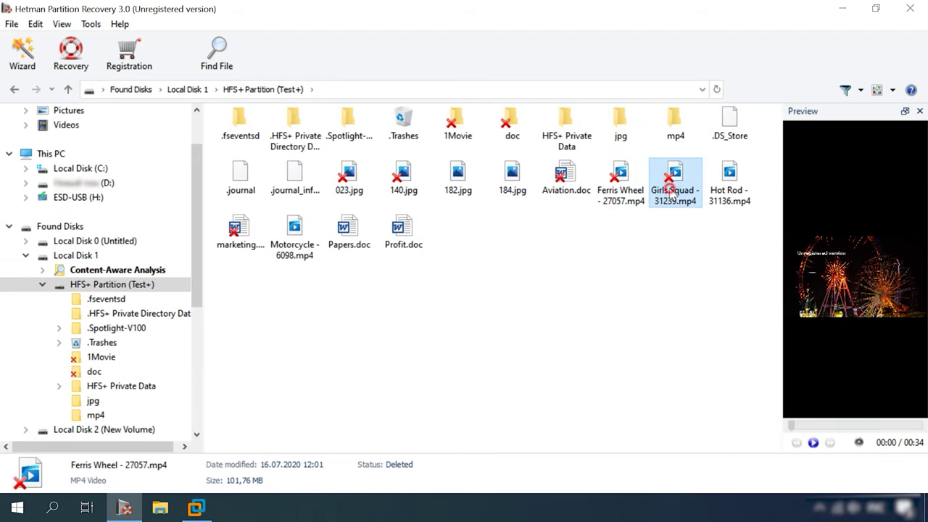
{"action": "left_click", "coordinate": [729, 181]}
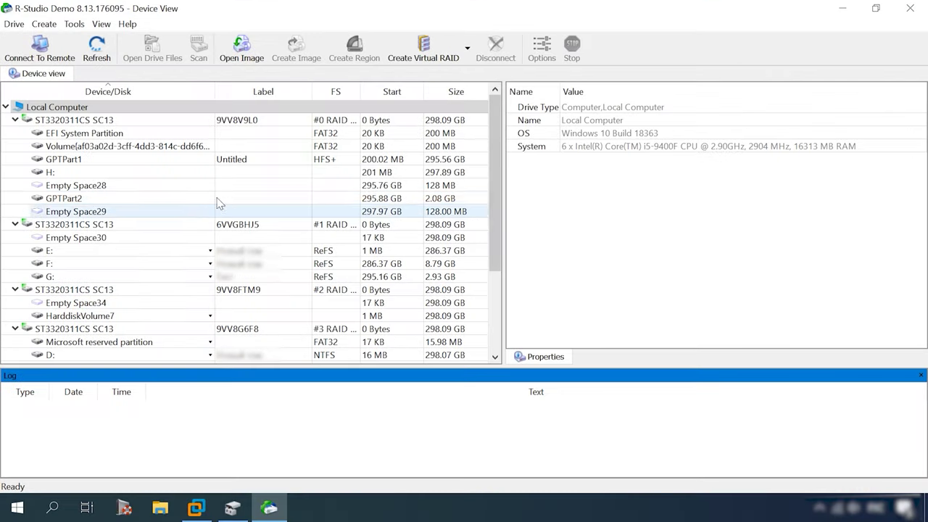
Step: In R-Studio, scan the 2.08 GB GPTPart2 partition for the HFS file system only, keeping the extra search for known file types
{"action": "left_click", "coordinate": [75, 202]}
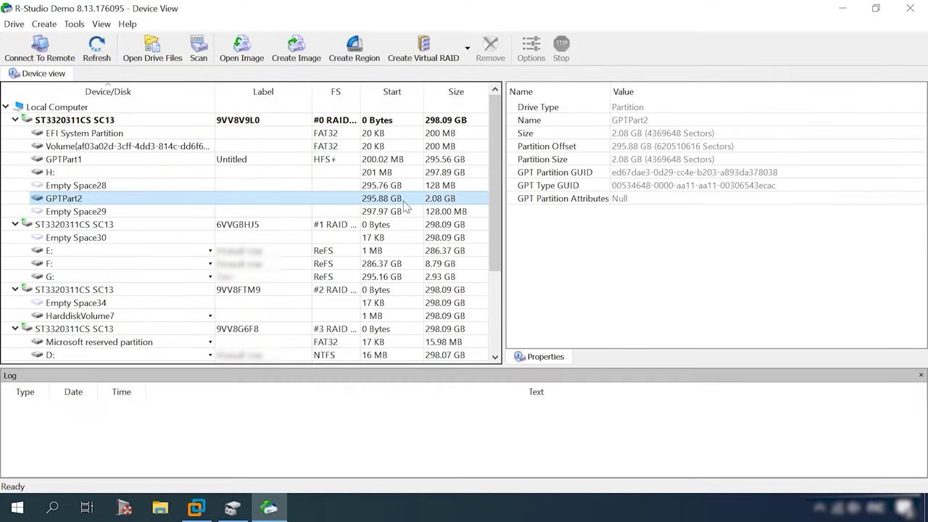
{"action": "right_click", "coordinate": [88, 203]}
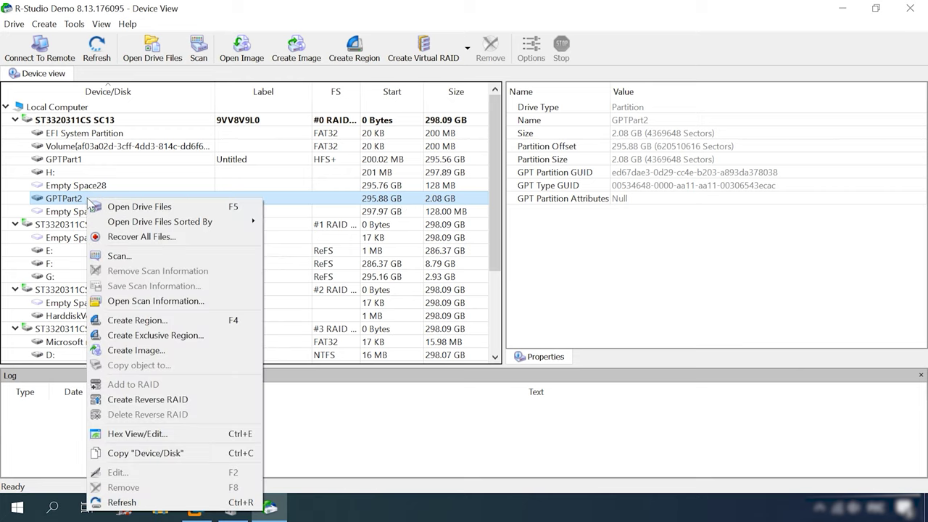
{"action": "left_click", "coordinate": [138, 258]}
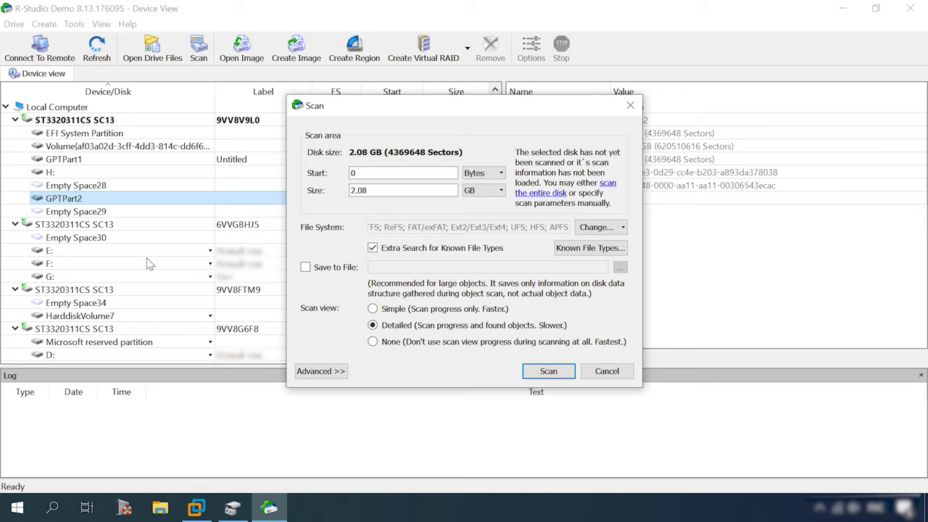
{"action": "left_click", "coordinate": [621, 228]}
{"action": "left_click", "coordinate": [602, 244]}
{"action": "left_click", "coordinate": [602, 259]}
{"action": "left_click", "coordinate": [603, 275]}
{"action": "left_click", "coordinate": [603, 290]}
{"action": "left_click", "coordinate": [603, 304]}
{"action": "left_click", "coordinate": [603, 335]}
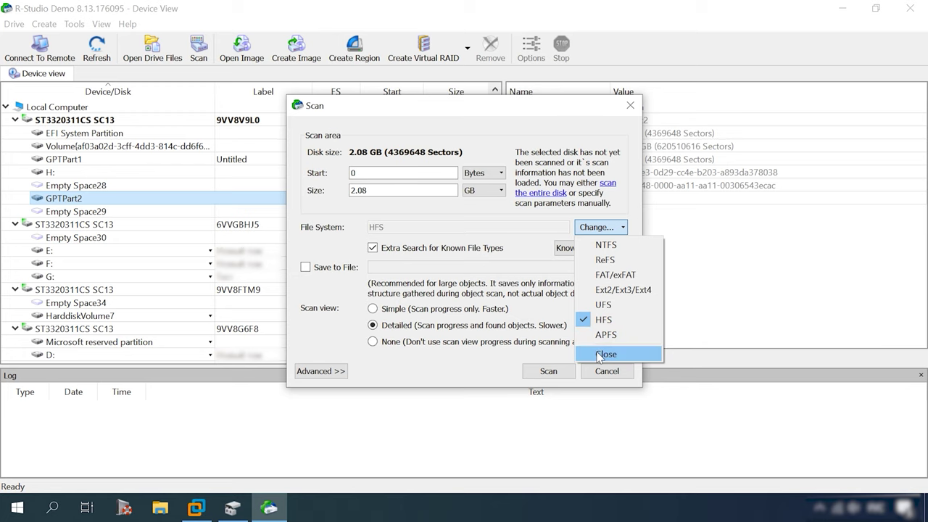
{"action": "left_click", "coordinate": [602, 354]}
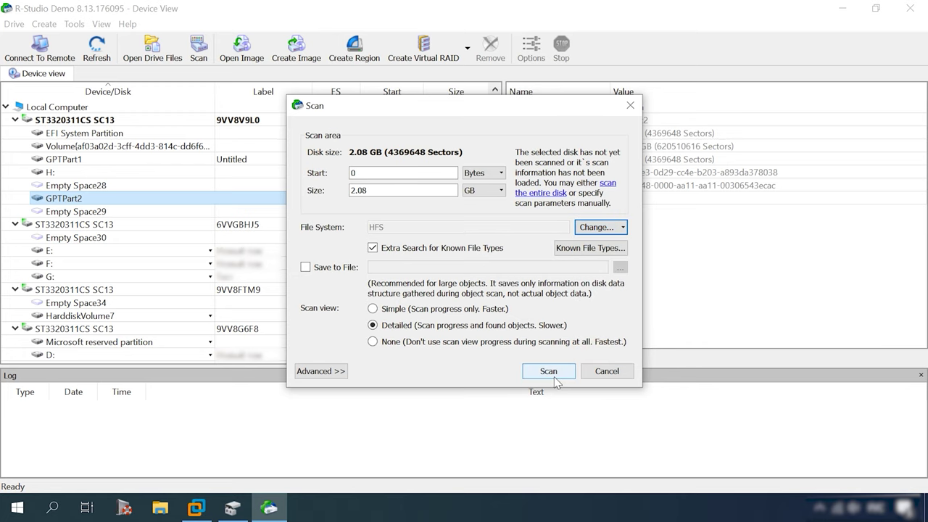
{"action": "left_click", "coordinate": [553, 373]}
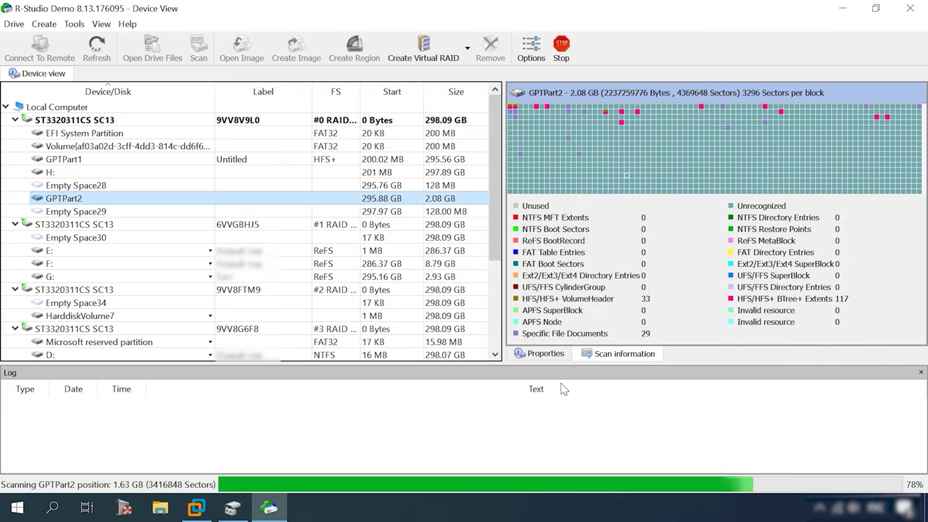
Step: Open the files of the recognized HFS+ partition Test+ and display its root as small icons
{"action": "left_click", "coordinate": [267, 226]}
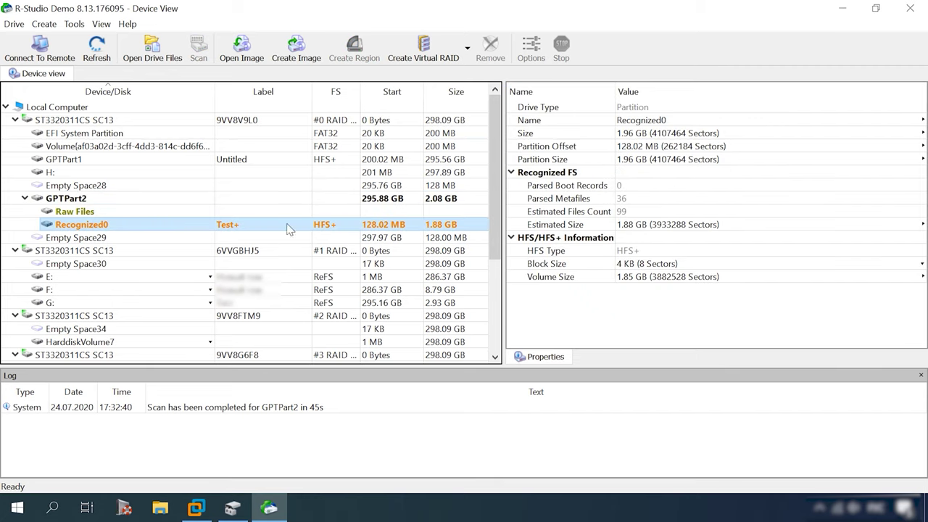
{"action": "right_click", "coordinate": [78, 225]}
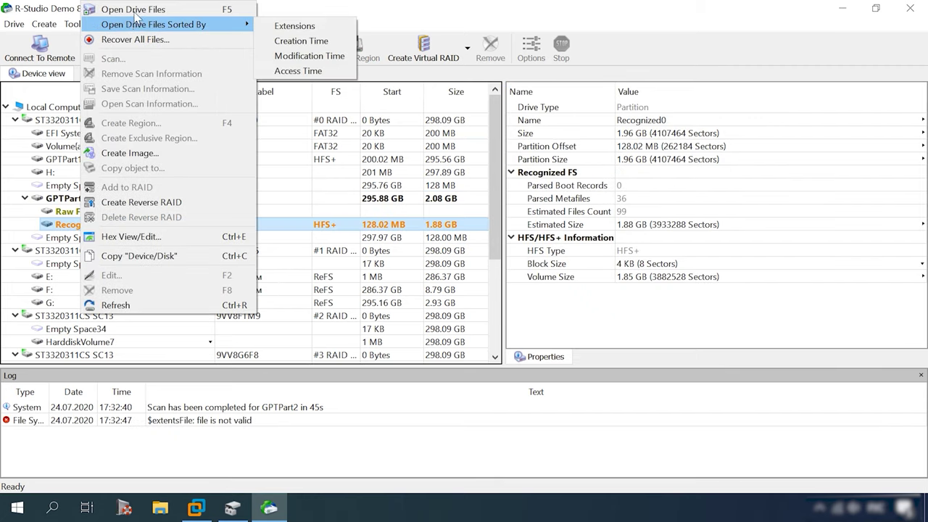
{"action": "left_click", "coordinate": [161, 25]}
{"action": "left_click", "coordinate": [757, 357]}
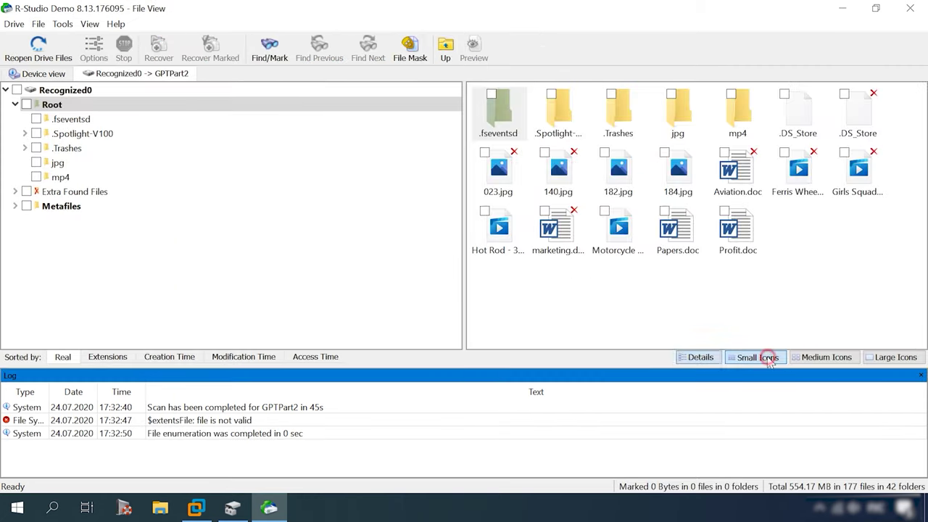
{"action": "left_click", "coordinate": [690, 299]}
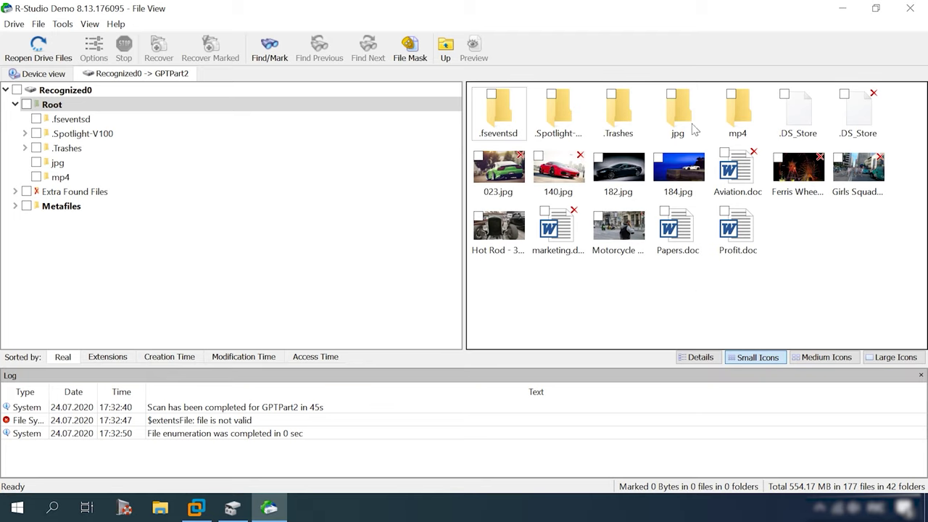
Step: Check the jpg and mp4 folders and the files 023.jpg, 140.jpg and Aviation.doc in the recovered root
{"action": "left_click", "coordinate": [676, 122]}
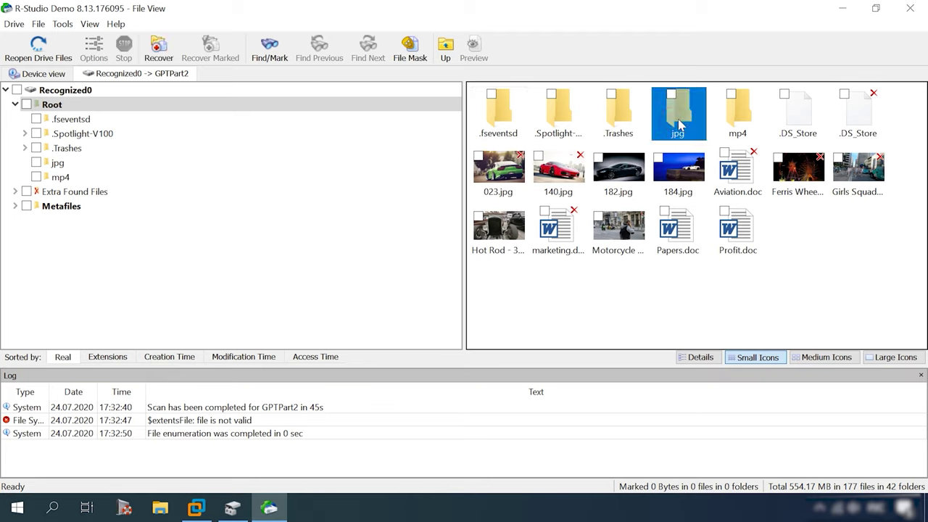
{"action": "left_click", "coordinate": [732, 125]}
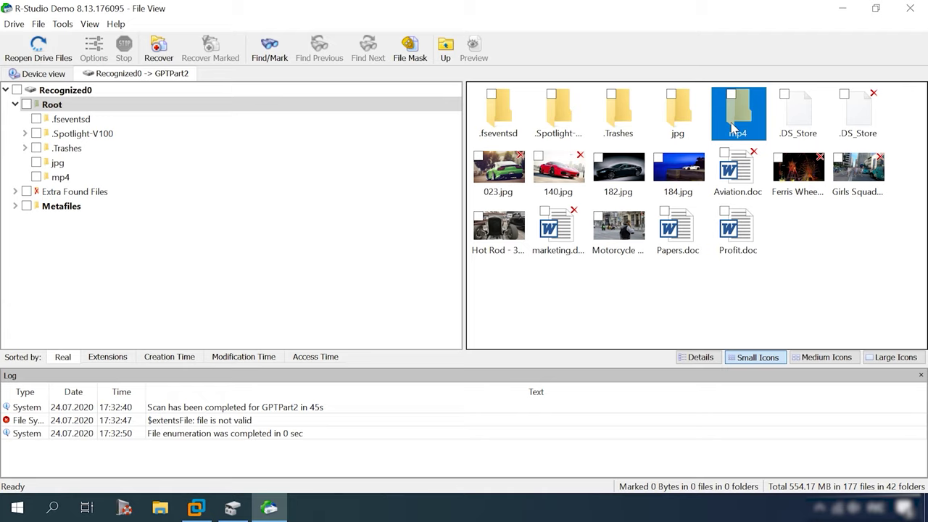
{"action": "left_click", "coordinate": [522, 181]}
{"action": "left_click", "coordinate": [559, 180]}
{"action": "left_click", "coordinate": [736, 174]}
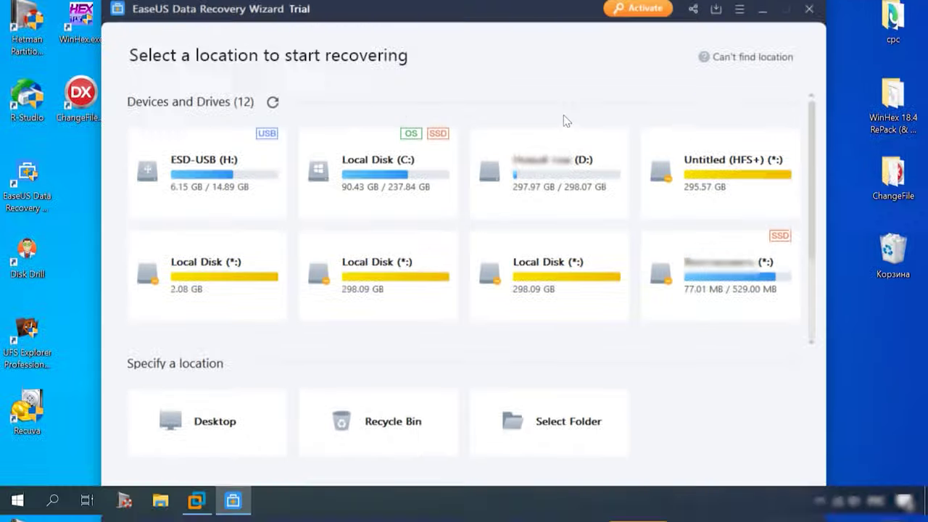
Step: In EaseUS Data Recovery Wizard, scan the 2.08 GB Local Disk and open the 1Movie folder of #1 Lost Partition(HFS+)
{"action": "mouse_move", "coordinate": [218, 309]}
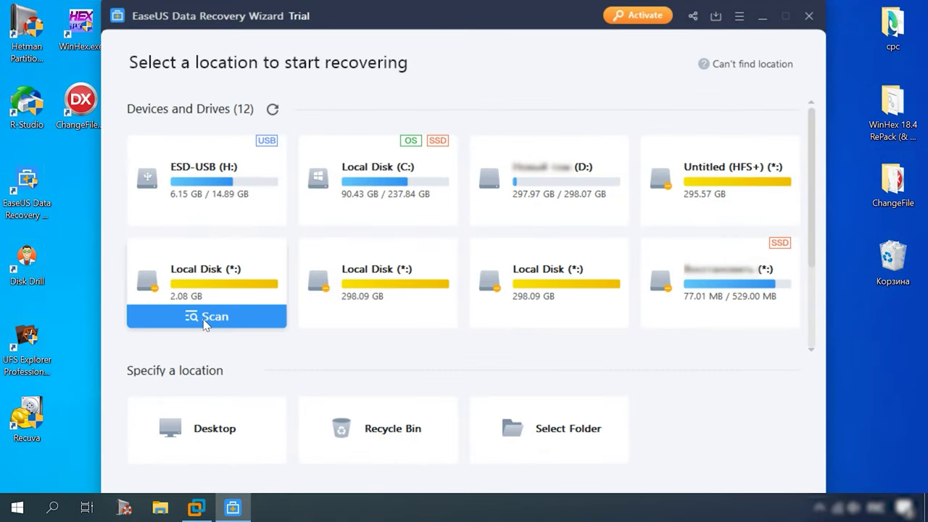
{"action": "left_click", "coordinate": [205, 319]}
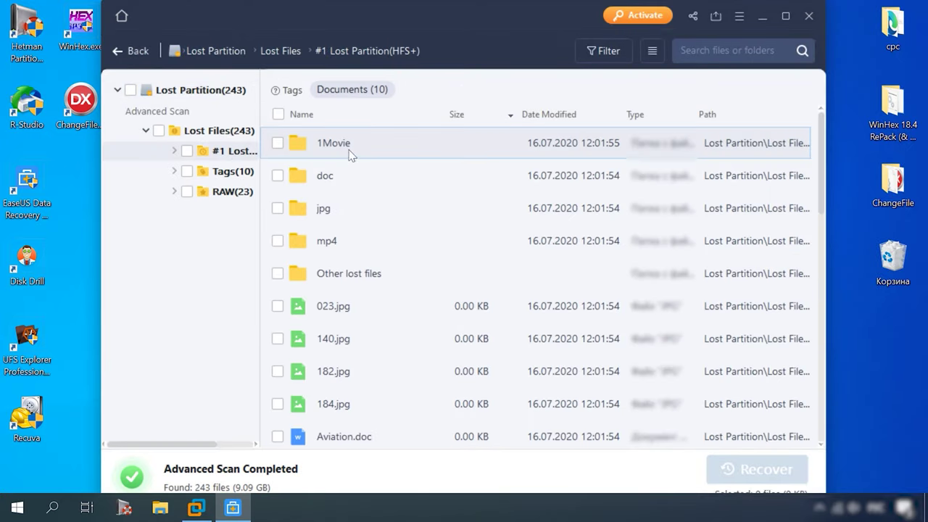
{"action": "double_click", "coordinate": [349, 149]}
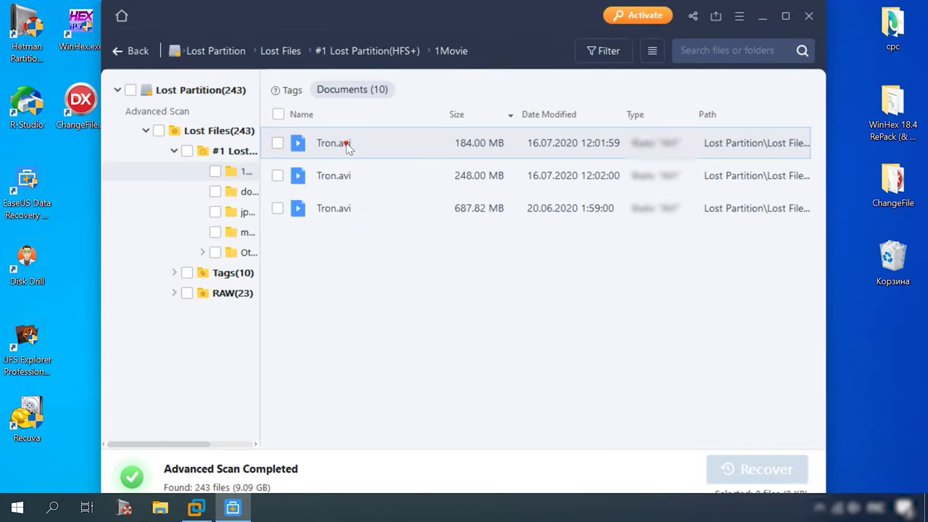
Step: Preview Spaces.doc in the doc folder, 141.jpg in the jpg folder and Motocross - 10797.mp4 in the mp4 folder
{"action": "left_click", "coordinate": [256, 191]}
{"action": "double_click", "coordinate": [450, 147]}
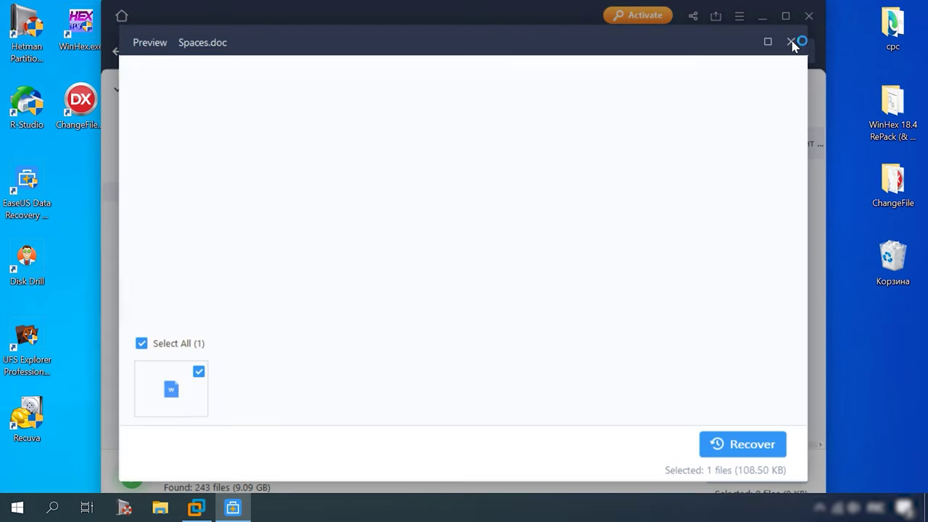
{"action": "left_click", "coordinate": [791, 41]}
{"action": "left_click", "coordinate": [254, 211]}
{"action": "double_click", "coordinate": [468, 143]}
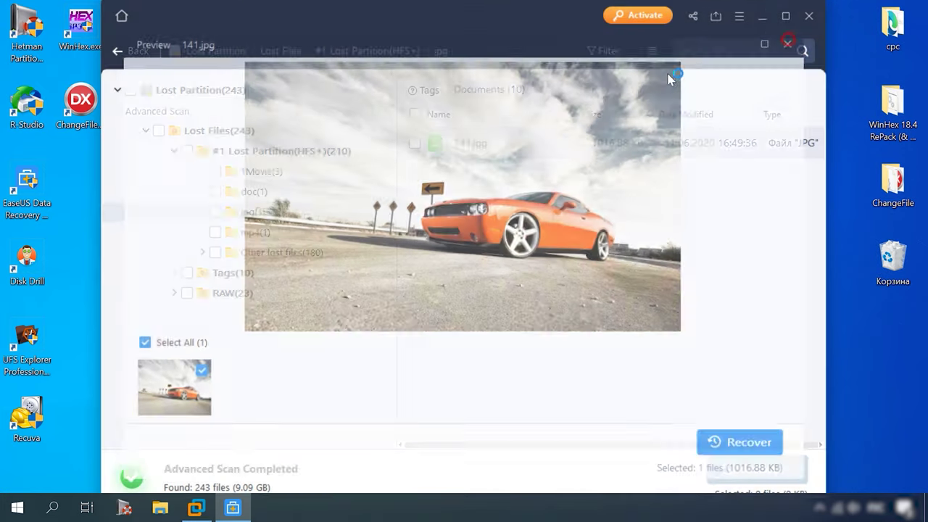
{"action": "left_click", "coordinate": [254, 232]}
{"action": "double_click", "coordinate": [476, 144]}
{"action": "left_click", "coordinate": [789, 41]}
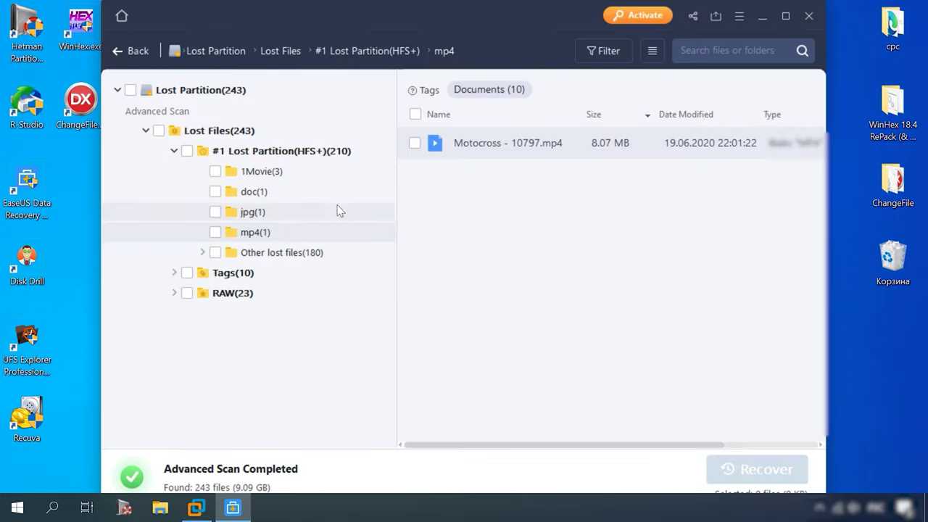
Step: Review the root files of #1 Lost Partition(HFS+) as thumbnails in the maximized window and open Profit.doc for preview
{"action": "left_click", "coordinate": [281, 252]}
{"action": "left_click", "coordinate": [218, 130]}
{"action": "left_click", "coordinate": [246, 151]}
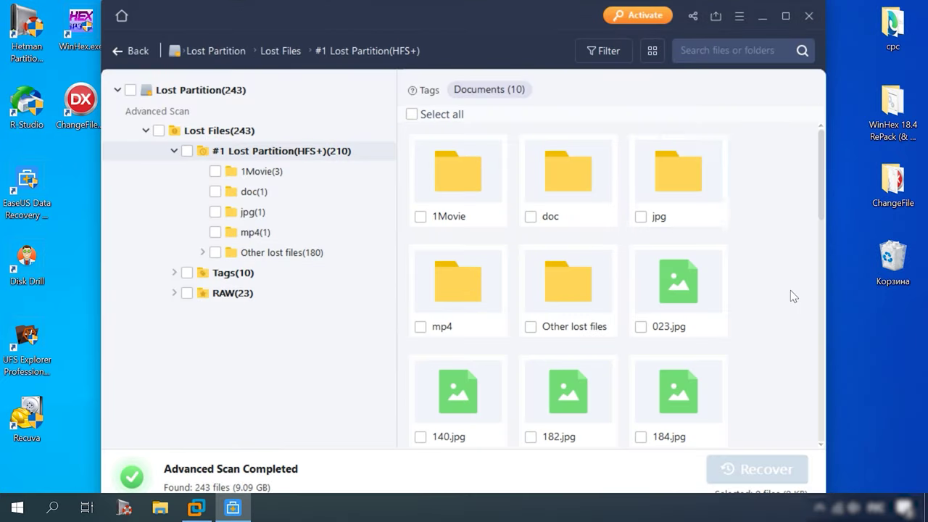
{"action": "scroll", "coordinate": [781, 282], "scroll_direction": "down", "scroll_amount": 2}
{"action": "scroll", "coordinate": [711, 206], "scroll_direction": "up", "scroll_amount": 2}
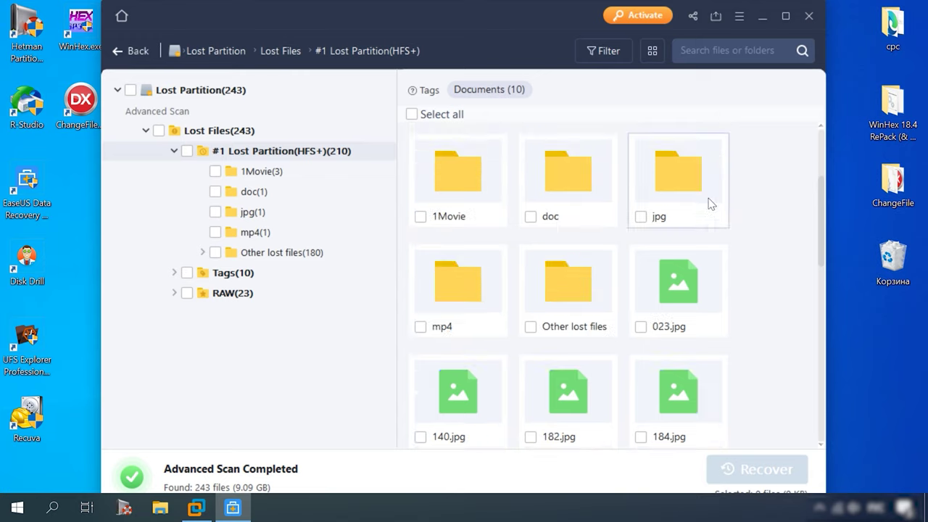
{"action": "left_click", "coordinate": [785, 15]}
{"action": "scroll", "coordinate": [507, 311], "scroll_direction": "down", "scroll_amount": 3}
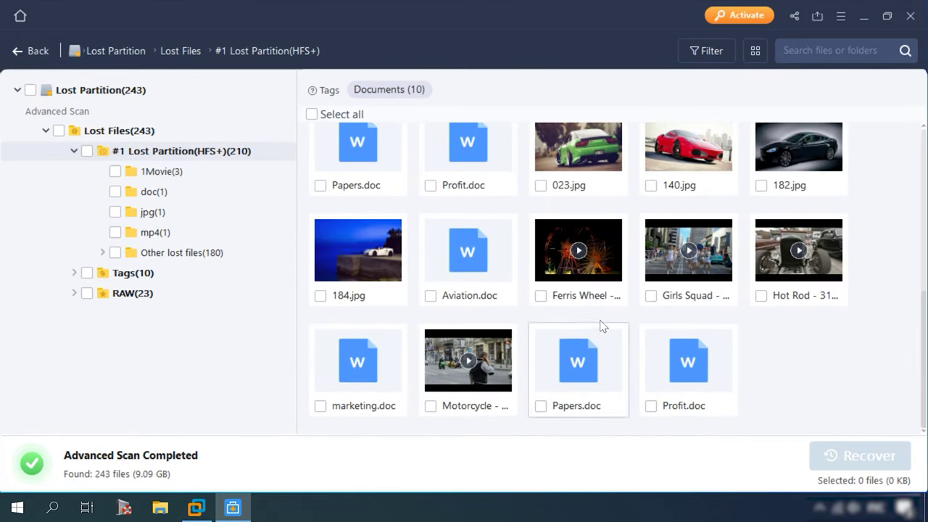
{"action": "double_click", "coordinate": [691, 377]}
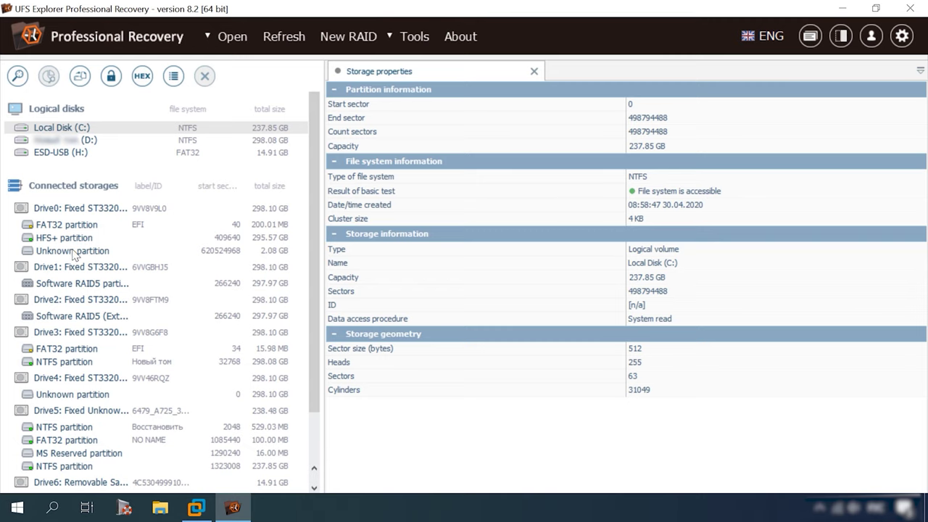
Step: In UFS Explorer, scan the 2.08 GB unknown partition on Drive0 for Mac OS X HFS+ only, with IntelliRAW results enabled
{"action": "left_click", "coordinate": [73, 251]}
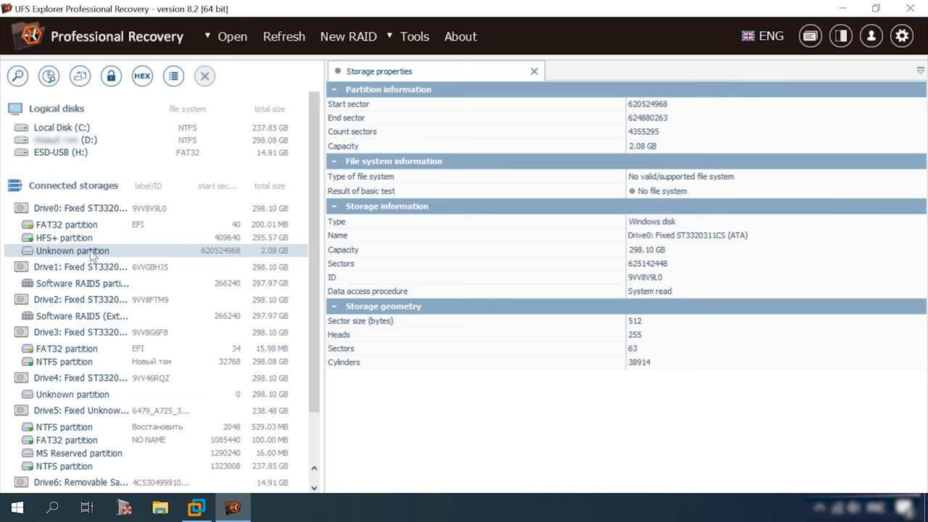
{"action": "right_click", "coordinate": [92, 255]}
{"action": "left_click", "coordinate": [154, 260]}
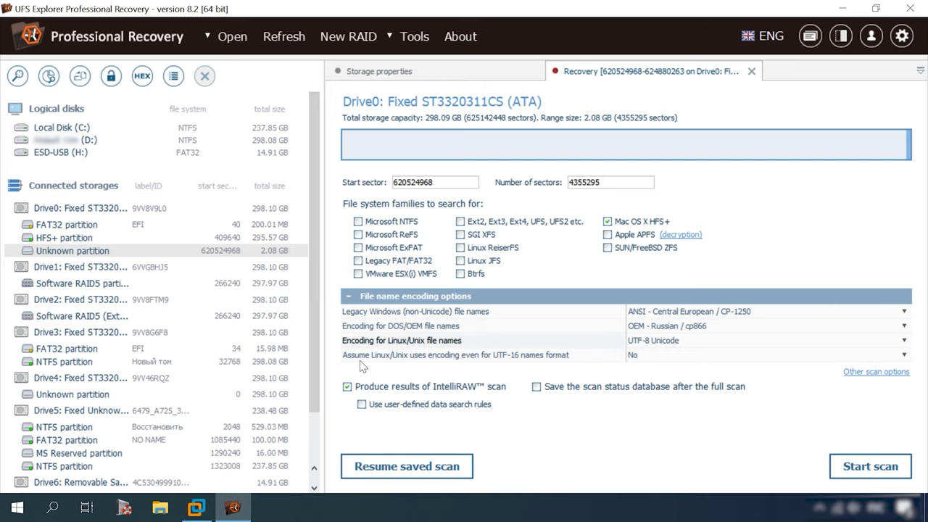
{"action": "left_click", "coordinate": [886, 470]}
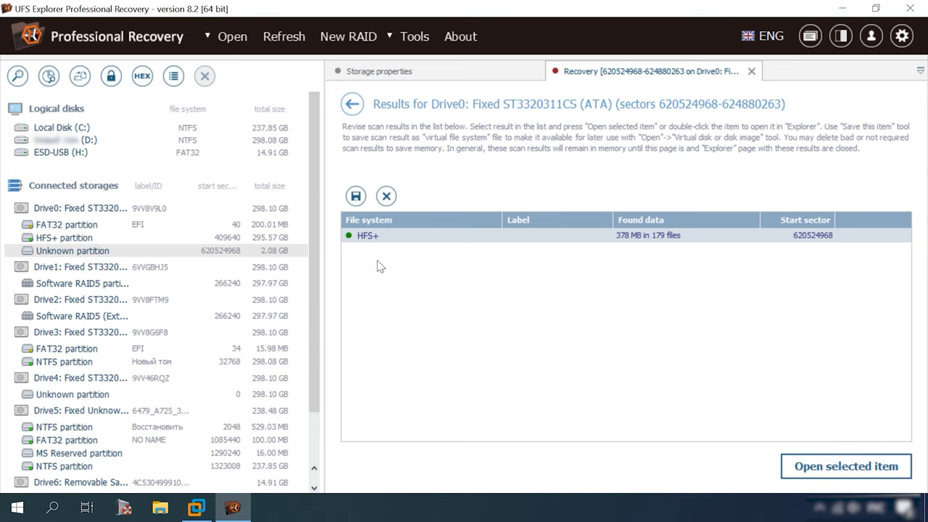
Step: Open the found HFS+ file system and try to view Tron.avi in its 1Movie folder
{"action": "double_click", "coordinate": [377, 236]}
{"action": "double_click", "coordinate": [559, 205]}
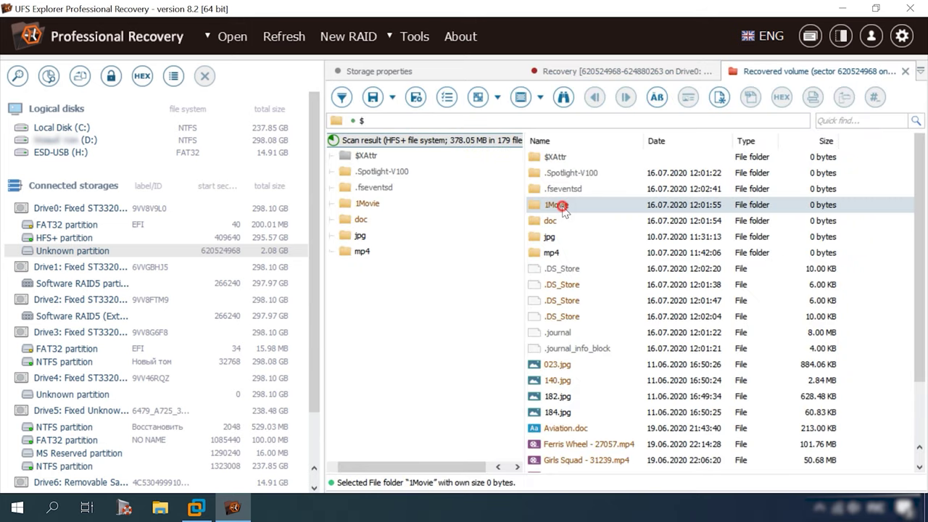
{"action": "left_click", "coordinate": [568, 174]}
{"action": "double_click", "coordinate": [568, 176]}
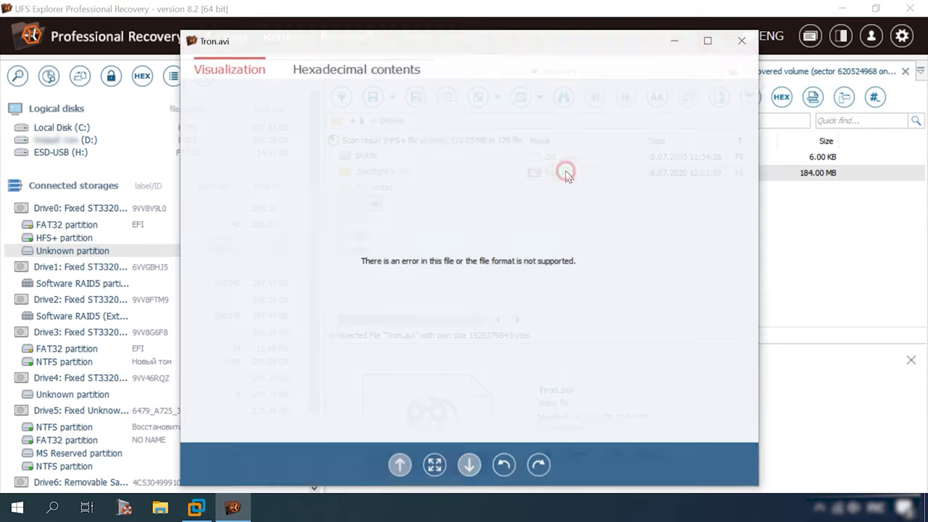
{"action": "left_click", "coordinate": [742, 40]}
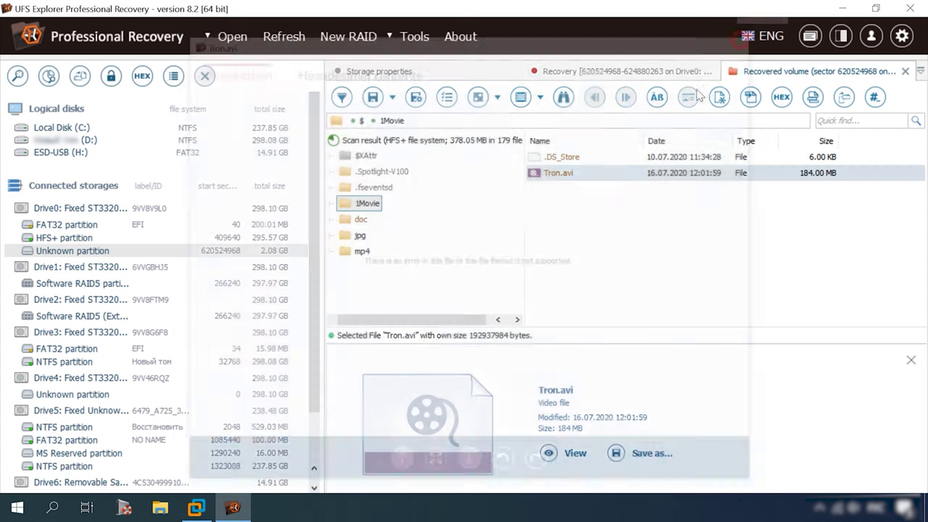
Step: Check Spaces.doc in the doc folder, the picture in the jpg folder and Motocross - 10797.mp4 in the mp4 folder
{"action": "left_click", "coordinate": [357, 219]}
{"action": "left_click", "coordinate": [569, 174]}
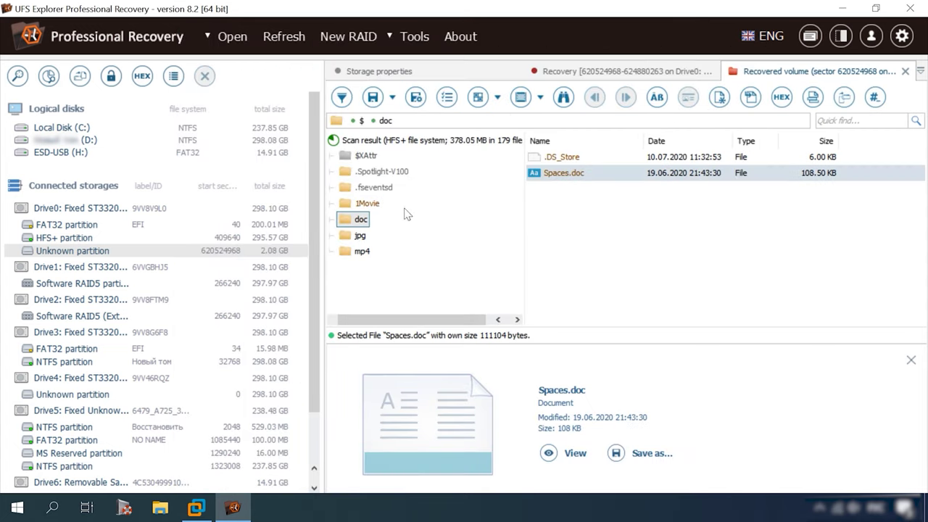
{"action": "left_click", "coordinate": [359, 235]}
{"action": "left_click", "coordinate": [563, 174]}
{"action": "left_click", "coordinate": [362, 251]}
{"action": "left_click", "coordinate": [573, 174]}
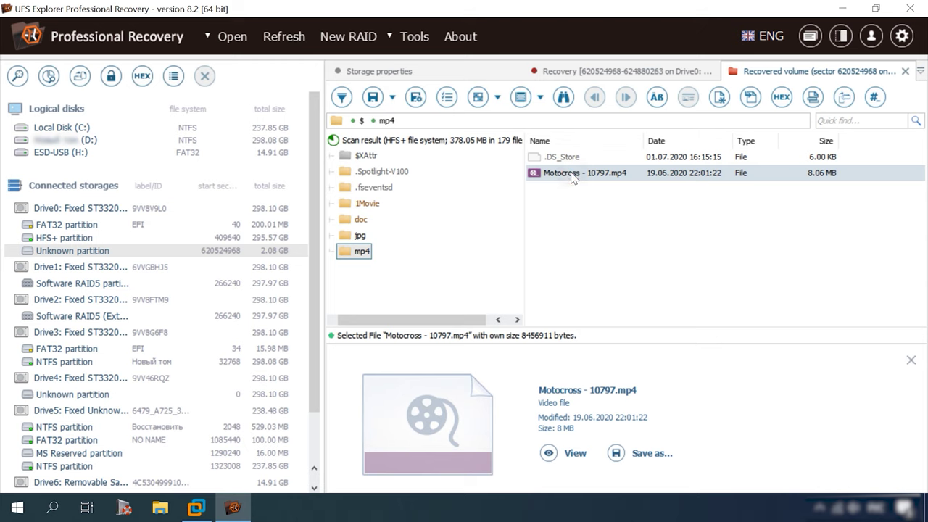
Step: Preview the files in the root of the HFS+ scan result, from the JPG pictures through Motorcycle - 6098.mp4 and Papers.doc
{"action": "left_click", "coordinate": [356, 140]}
{"action": "scroll", "coordinate": [585, 314], "scroll_direction": "down", "scroll_amount": 3}
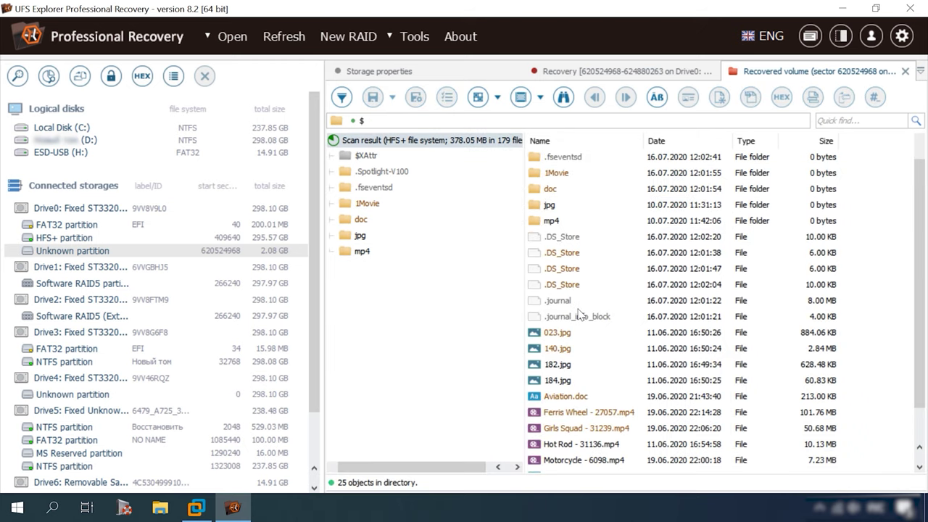
{"action": "left_click", "coordinate": [562, 303]}
{"action": "left_click", "coordinate": [563, 319]}
{"action": "scroll", "coordinate": [568, 296], "scroll_direction": "down", "scroll_amount": 1}
{"action": "left_click", "coordinate": [564, 303]}
{"action": "scroll", "coordinate": [572, 283], "scroll_direction": "down", "scroll_amount": 1}
{"action": "left_click", "coordinate": [573, 271]}
{"action": "left_click", "coordinate": [577, 287]}
{"action": "scroll", "coordinate": [578, 305], "scroll_direction": "down", "scroll_amount": 2}
{"action": "left_click", "coordinate": [576, 239]}
{"action": "left_click", "coordinate": [573, 255]}
{"action": "left_click", "coordinate": [574, 271]}
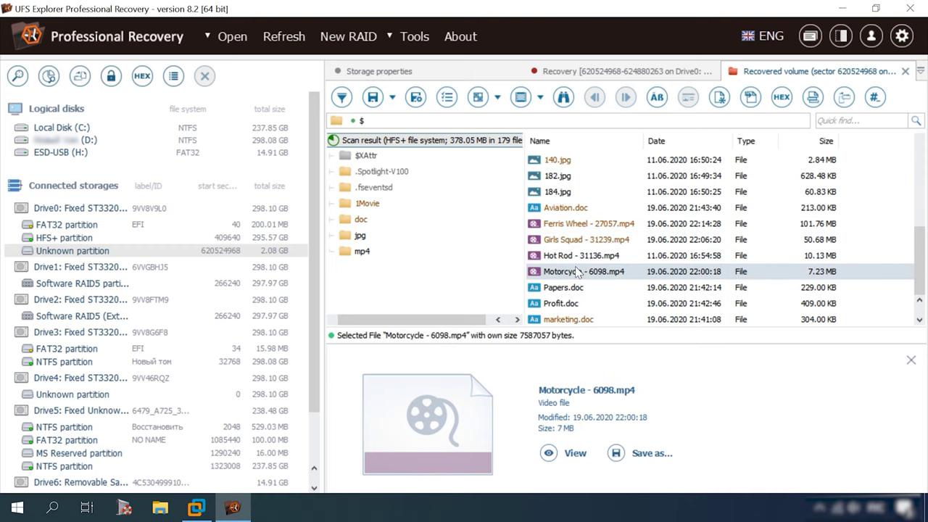
{"action": "left_click", "coordinate": [572, 287]}
{"action": "scroll", "coordinate": [573, 287], "scroll_direction": "up", "scroll_amount": 1}
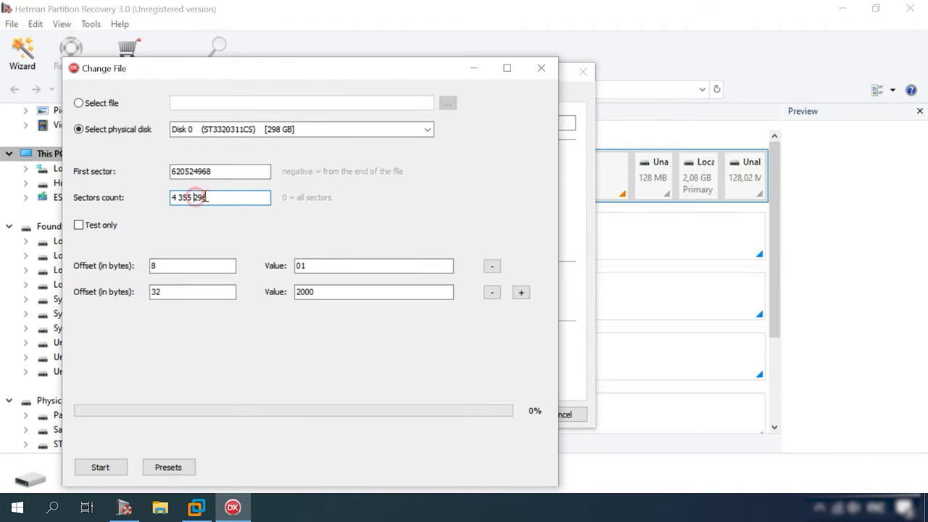
Step: In Change File, overwrite 4355296 sectors of Disk 0 from sector 620524968 with value 01 at offset 8 and 2000 at offset 32
{"action": "left_click", "coordinate": [101, 466]}
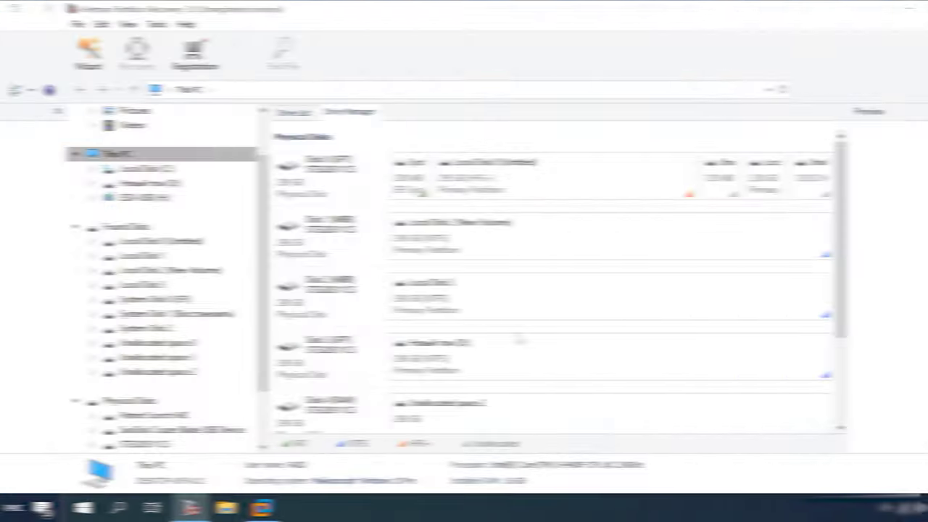
Step: In Hetman Partition Recovery, run a full analysis of the 2.08 GB Local Disk 1 on Disk 0 and finish the wizard
{"action": "left_click", "coordinate": [700, 181]}
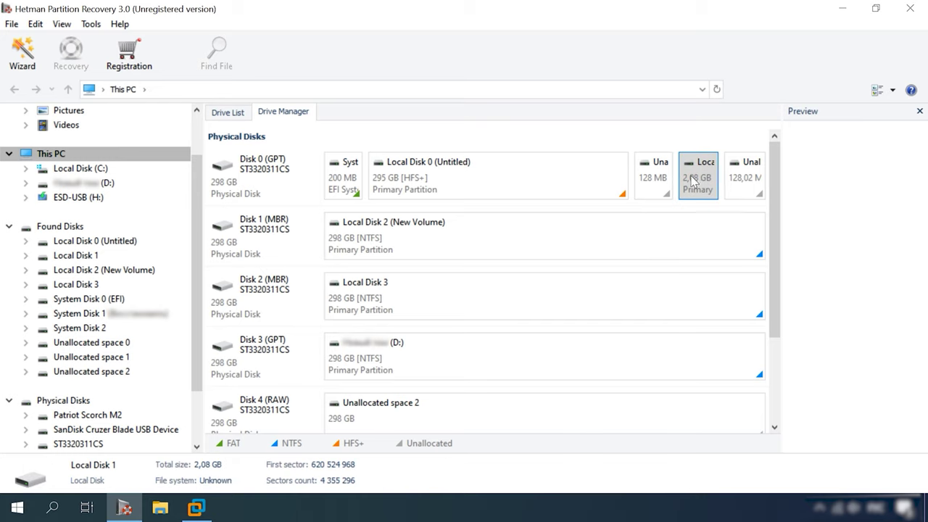
{"action": "right_click", "coordinate": [692, 182]}
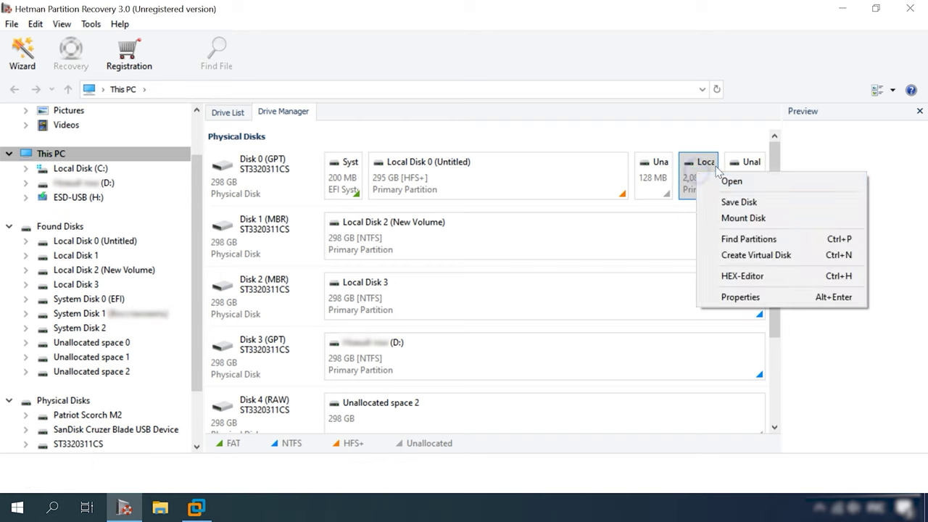
{"action": "left_click", "coordinate": [706, 173]}
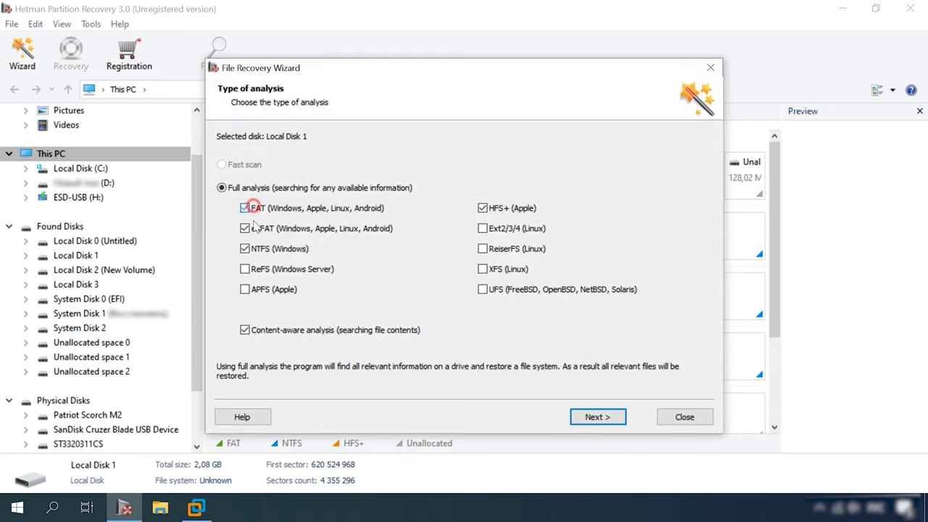
{"action": "left_click", "coordinate": [596, 418]}
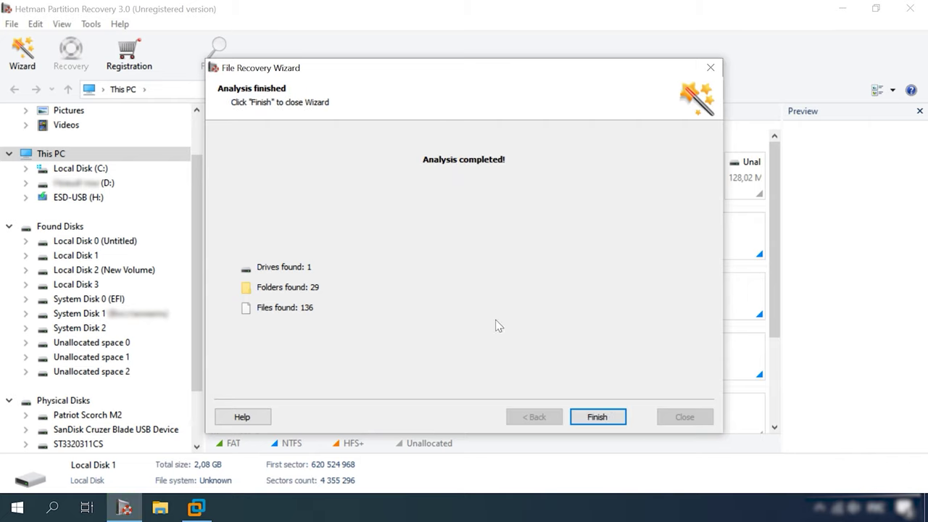
{"action": "left_click", "coordinate": [596, 418]}
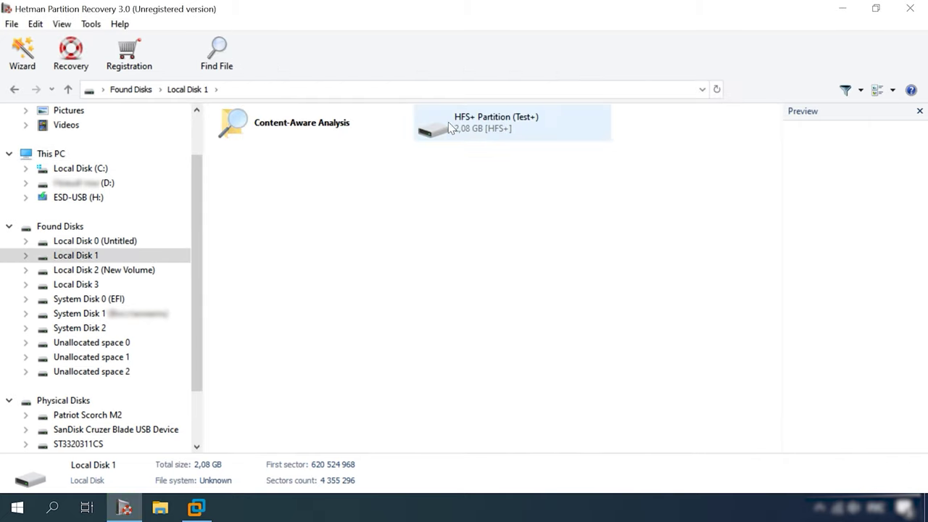
Step: Open HFS+ Partition (Test+) and check Tron.avi in the 1Movie folder and Spaces.doc in the doc folder
{"action": "double_click", "coordinate": [502, 135]}
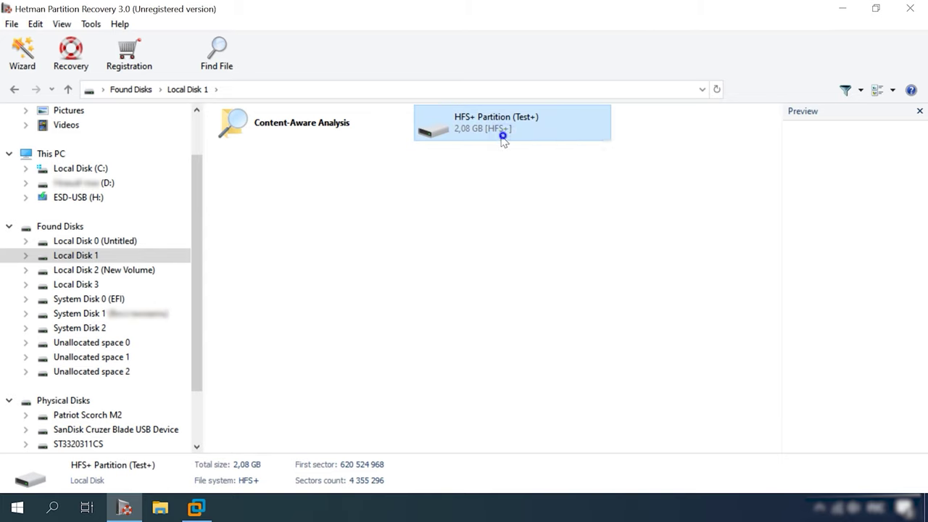
{"action": "double_click", "coordinate": [457, 136]}
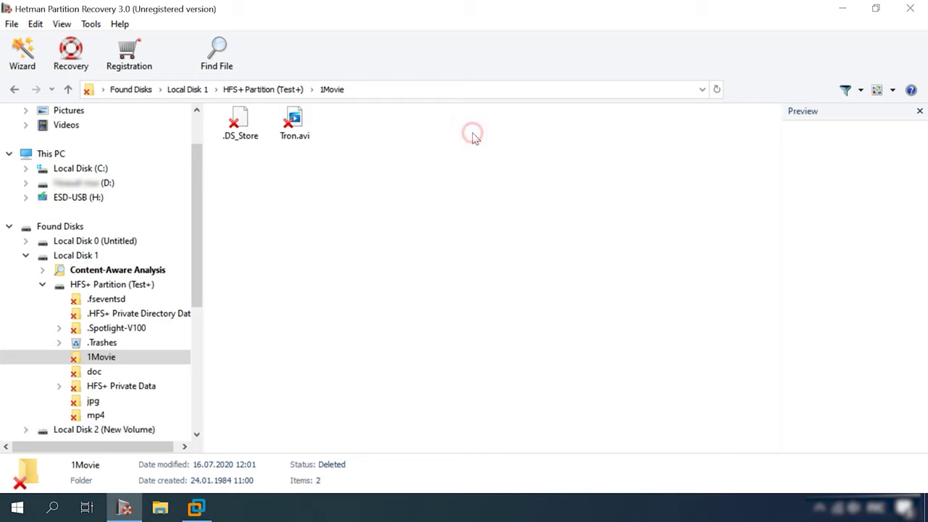
{"action": "left_click", "coordinate": [294, 129]}
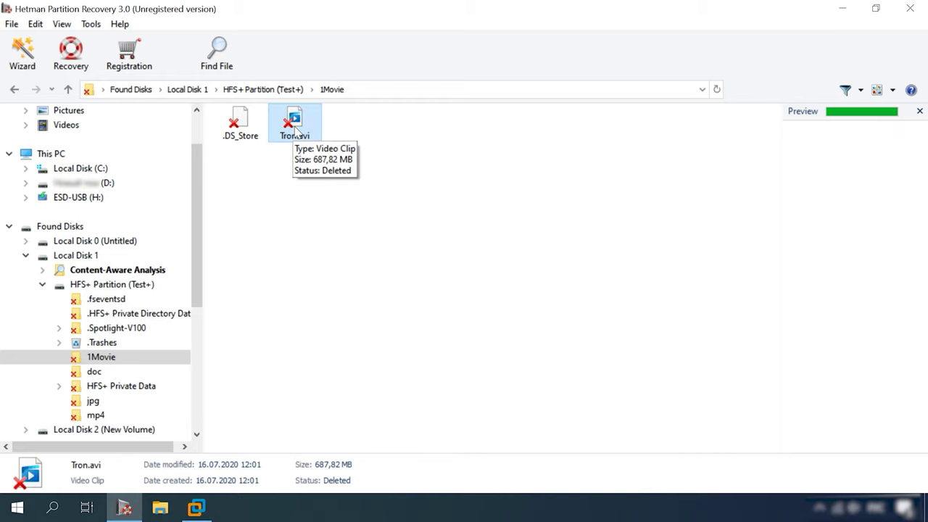
{"action": "key", "text": "BackSpace"}
{"action": "double_click", "coordinate": [504, 134]}
{"action": "left_click", "coordinate": [298, 129]}
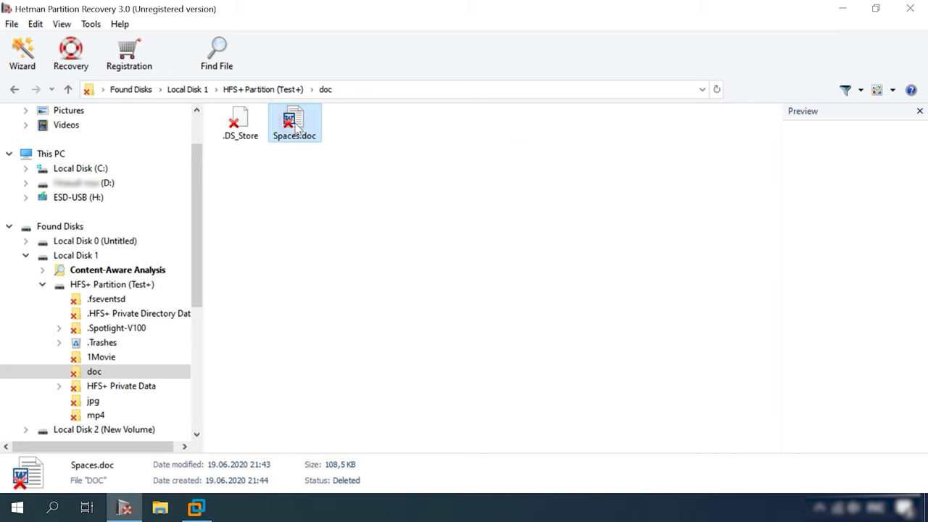
Step: Check 141.jpg in the jpg folder and the video in the mp4 folder of the found HFS+ partition
{"action": "key", "text": "BackSpace"}
{"action": "double_click", "coordinate": [623, 130]}
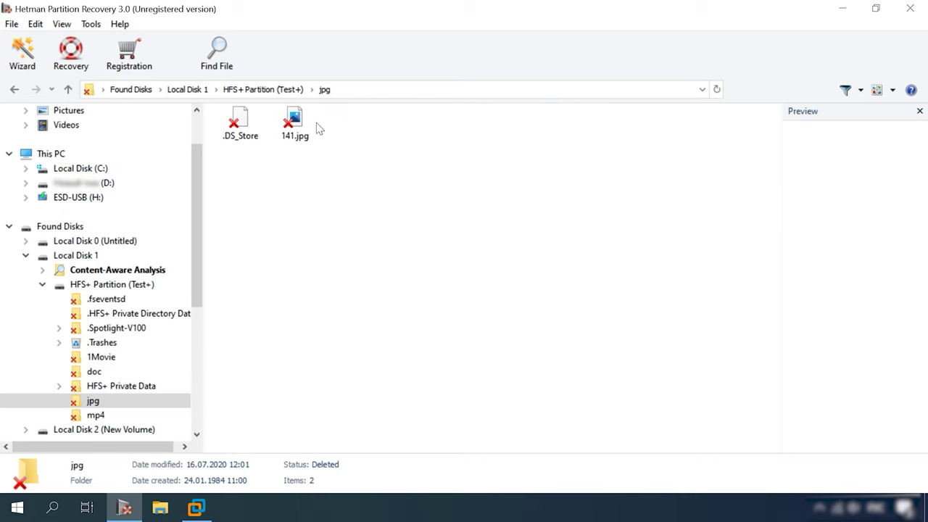
{"action": "left_click", "coordinate": [294, 123]}
{"action": "key", "text": "BackSpace"}
{"action": "double_click", "coordinate": [679, 126]}
{"action": "left_click", "coordinate": [294, 123]}
Step: Return to the root of the found HFS+ partition and preview several of its files one after another
{"action": "key", "text": "BackSpace"}
{"action": "left_click", "coordinate": [359, 185]}
{"action": "left_click", "coordinate": [403, 177]}
{"action": "left_click", "coordinate": [458, 178]}
{"action": "left_click", "coordinate": [512, 177]}
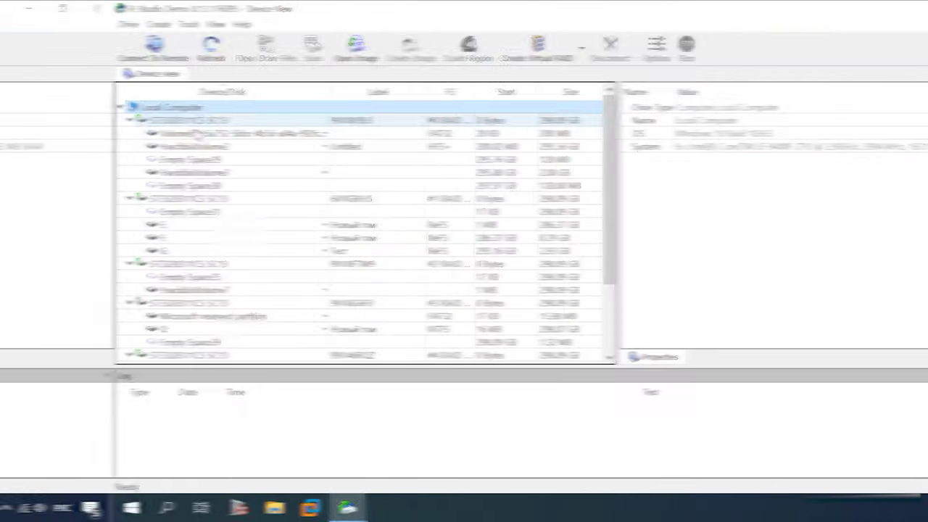
Step: Switch to R-Studio and scan the 2.08 GB HarddiskVolume3 with HFS as the only file system to search for
{"action": "left_click", "coordinate": [191, 174]}
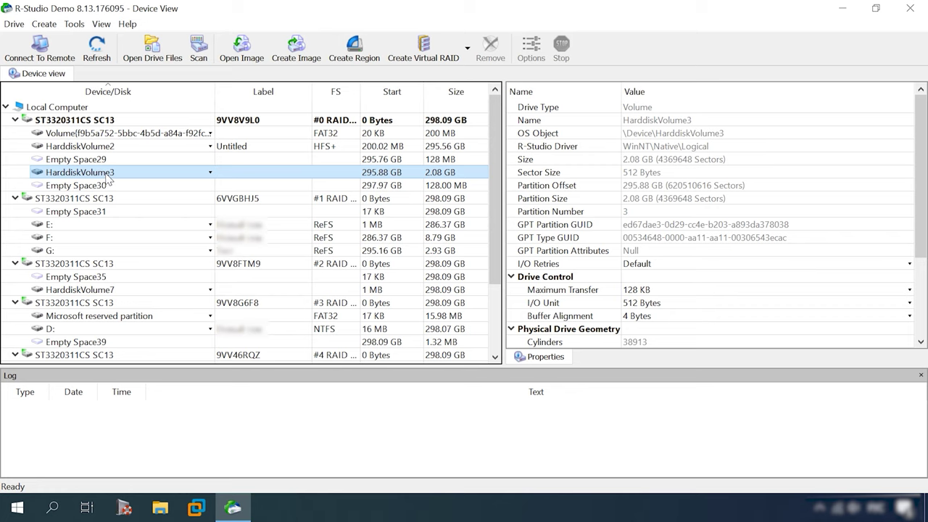
{"action": "right_click", "coordinate": [105, 172]}
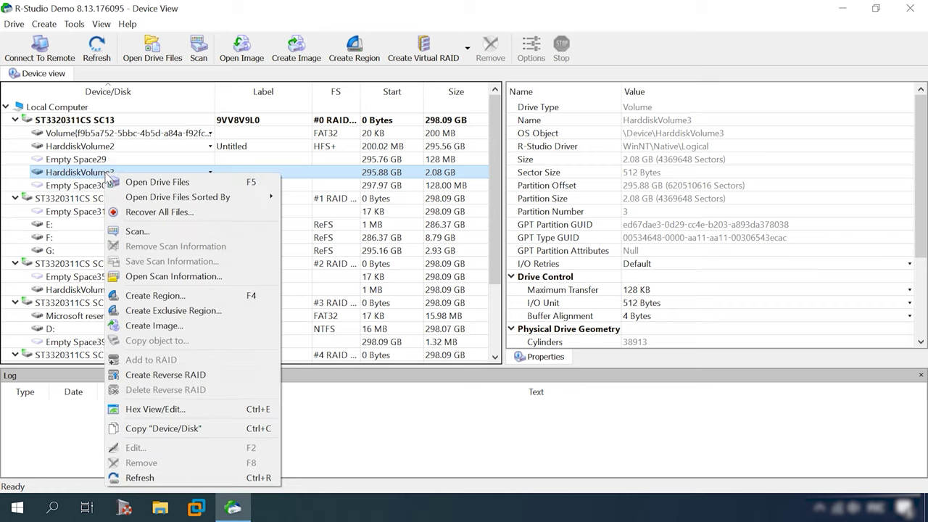
{"action": "left_click", "coordinate": [142, 229]}
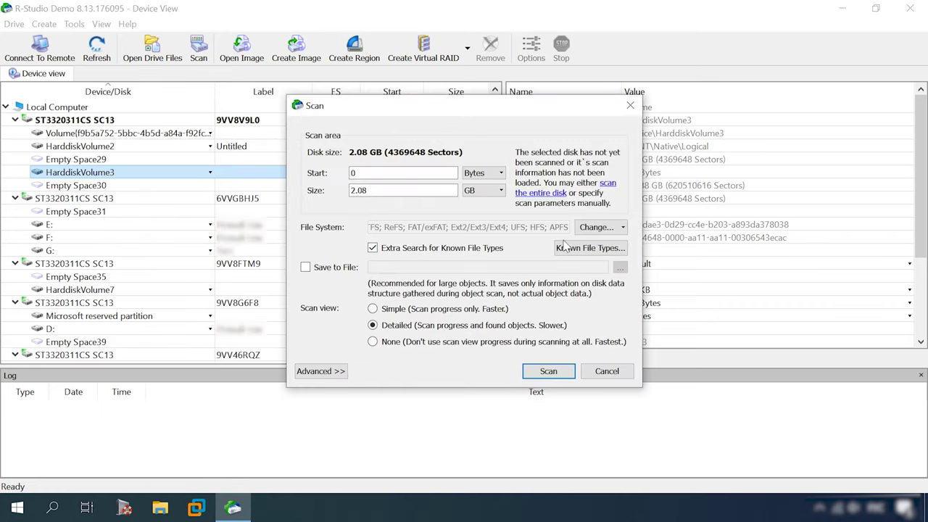
{"action": "left_click", "coordinate": [606, 229]}
{"action": "left_click", "coordinate": [605, 245]}
{"action": "left_click", "coordinate": [605, 260]}
{"action": "left_click", "coordinate": [609, 274]}
{"action": "left_click", "coordinate": [598, 305]}
{"action": "left_click", "coordinate": [602, 289]}
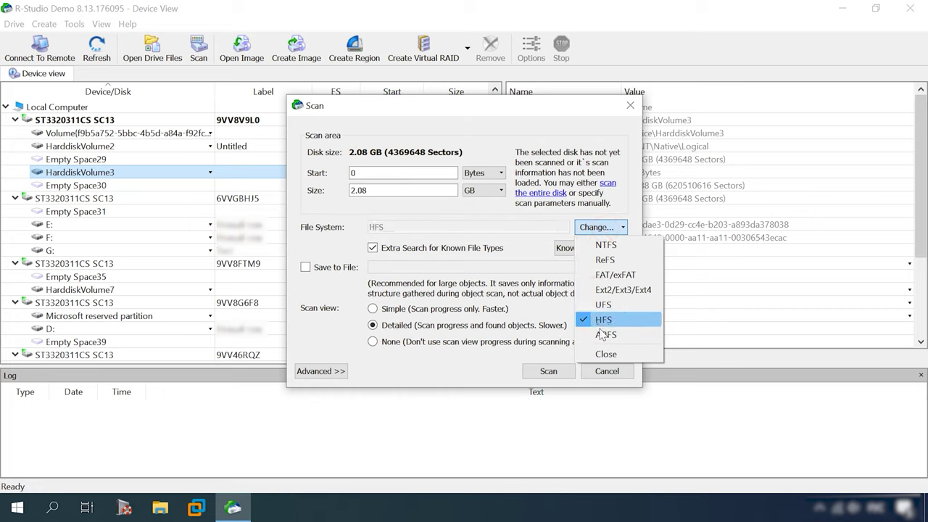
{"action": "left_click", "coordinate": [606, 354]}
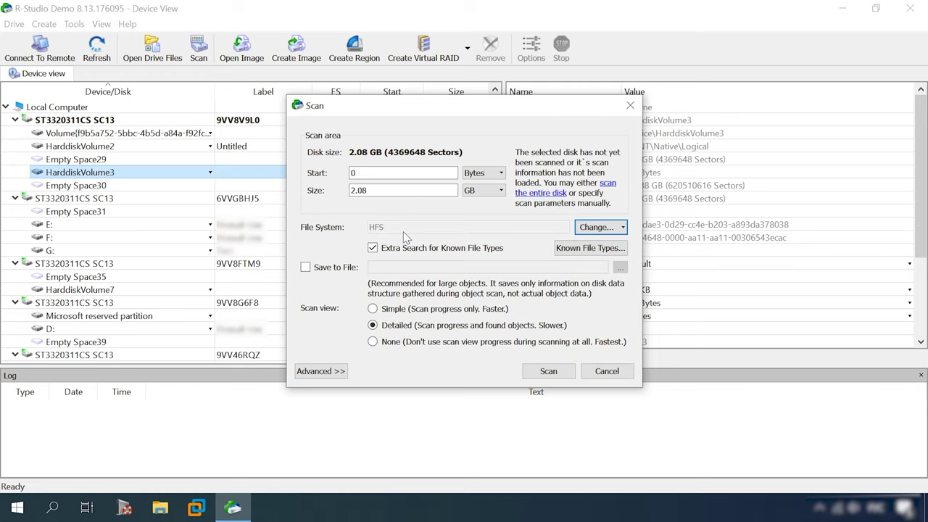
{"action": "left_click", "coordinate": [547, 374]}
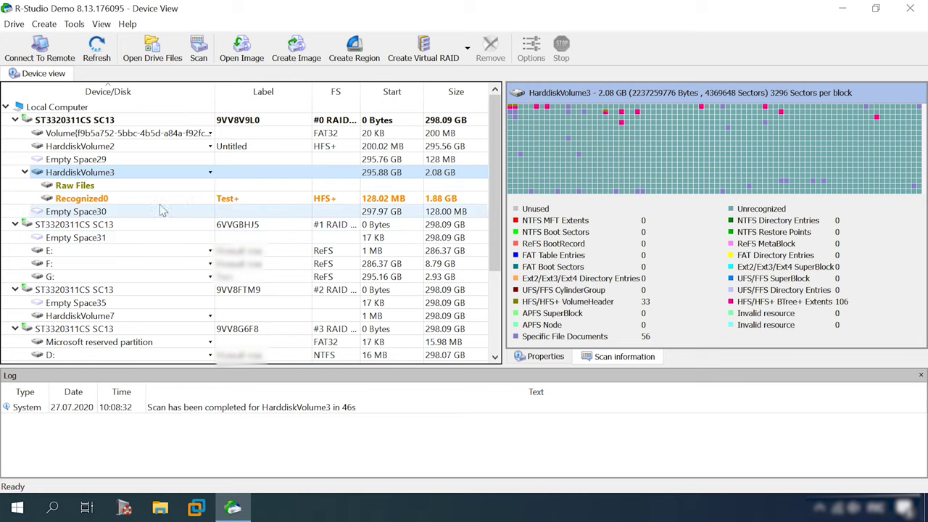
Step: Open the Recognized0 HFS+ partition labelled Test+ and show its files as small icons
{"action": "left_click", "coordinate": [94, 203]}
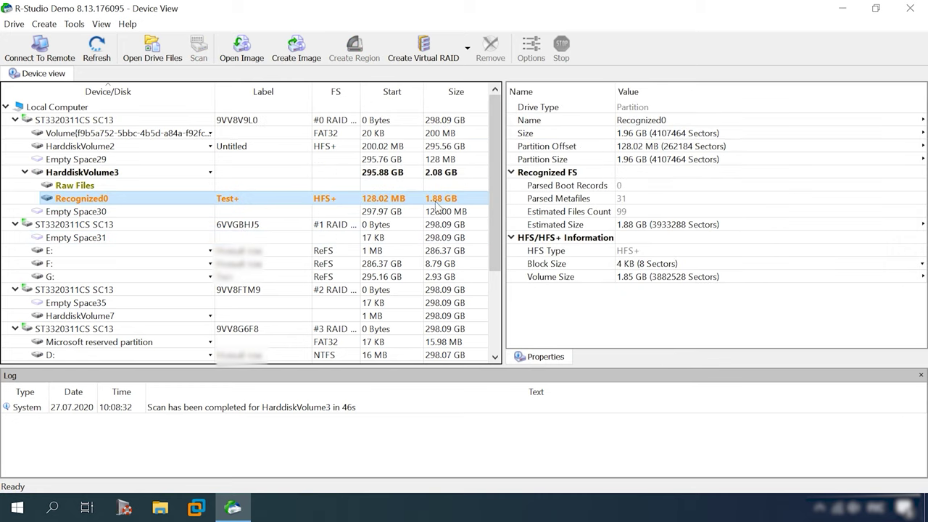
{"action": "double_click", "coordinate": [85, 201]}
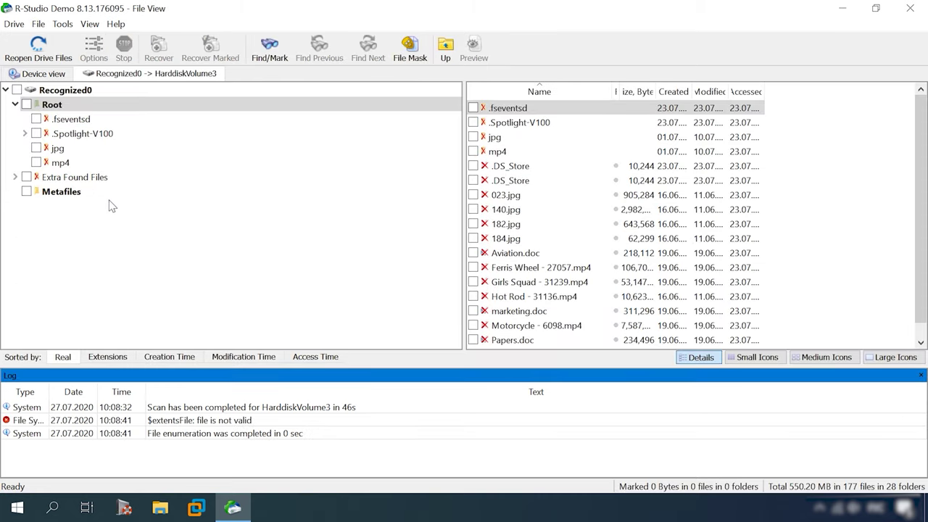
{"action": "left_click", "coordinate": [816, 356]}
{"action": "left_click", "coordinate": [765, 358]}
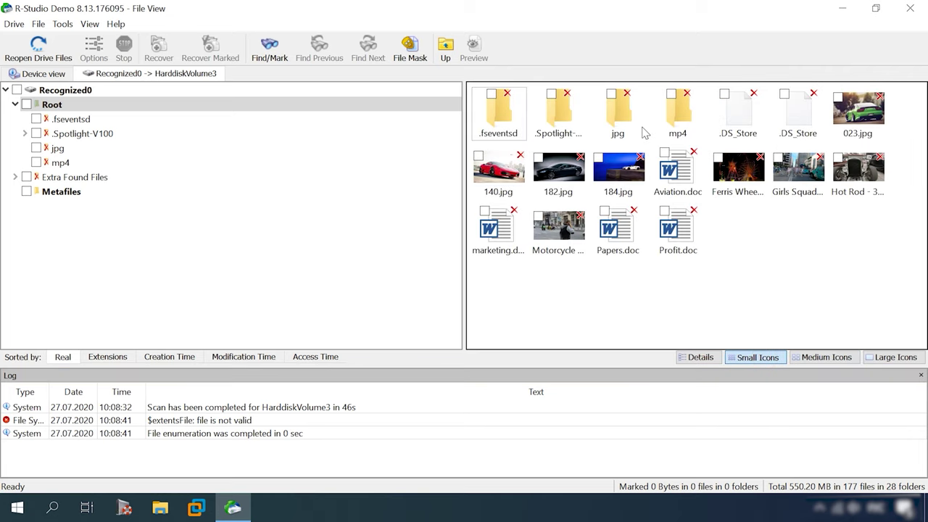
Step: Check the contents of the jpg and mp4 folders and try to preview Aviation.doc in the root
{"action": "double_click", "coordinate": [621, 113]}
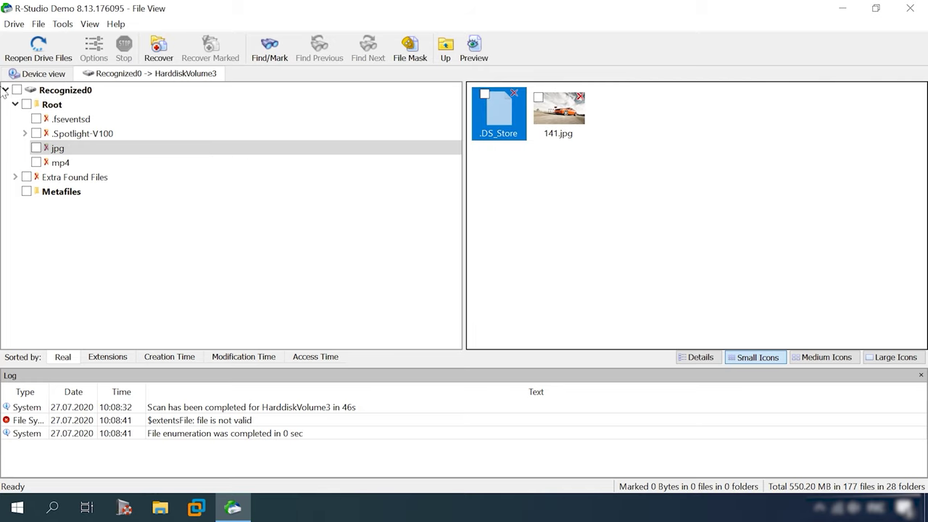
{"action": "left_click", "coordinate": [181, 105]}
{"action": "double_click", "coordinate": [680, 112]}
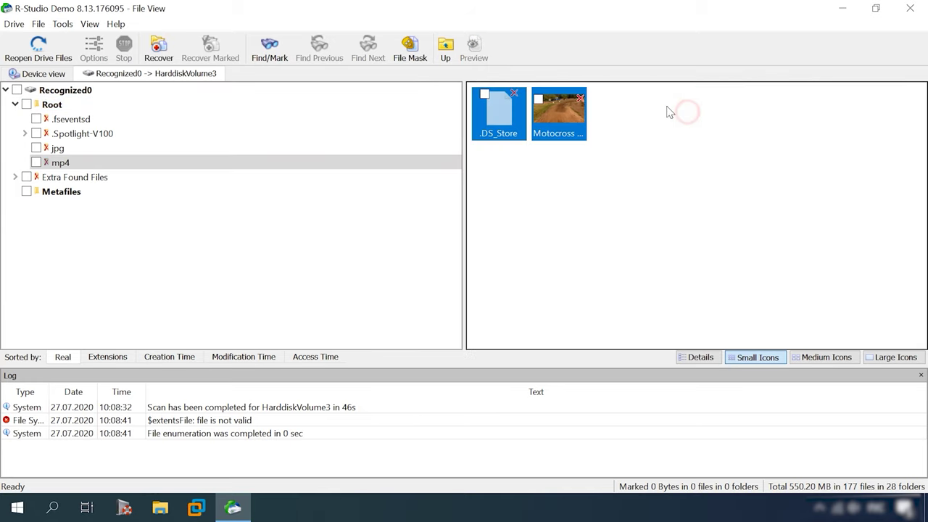
{"action": "left_click", "coordinate": [100, 107]}
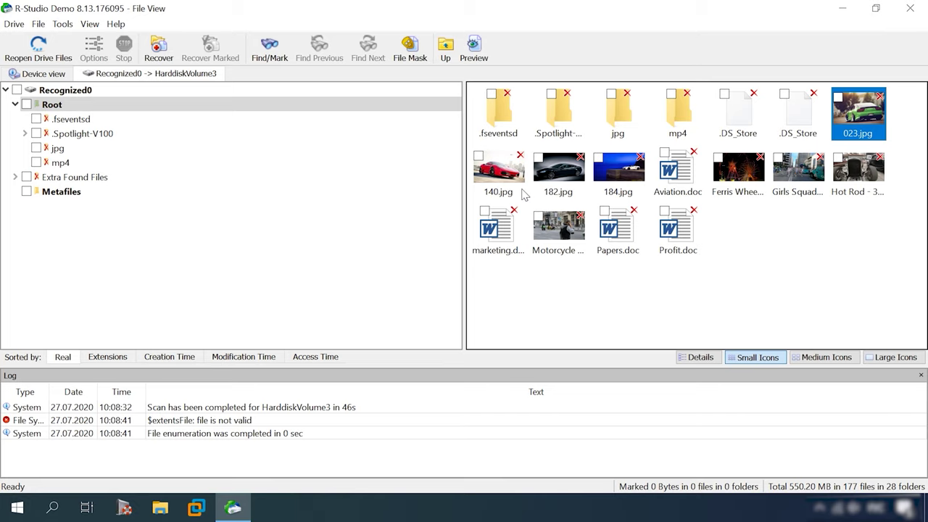
{"action": "double_click", "coordinate": [668, 186]}
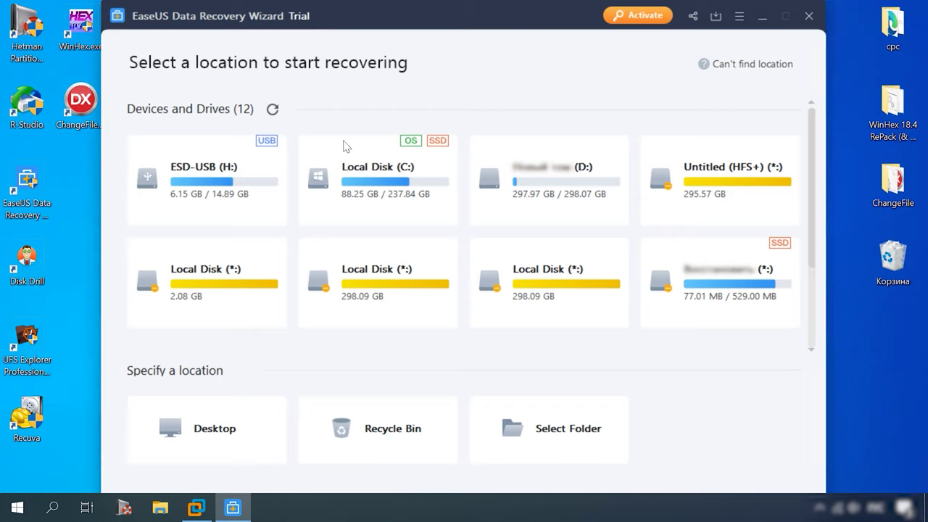
Step: Switch to EaseUS Data Recovery Wizard, scan the 2.08 GB Local Disk and expand Lost Files in the results
{"action": "mouse_move", "coordinate": [204, 316]}
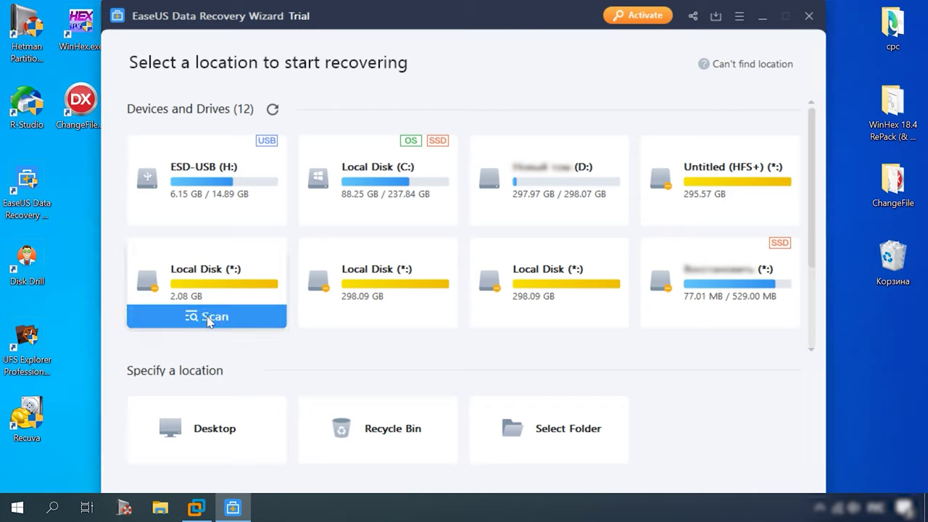
{"action": "left_click", "coordinate": [208, 317]}
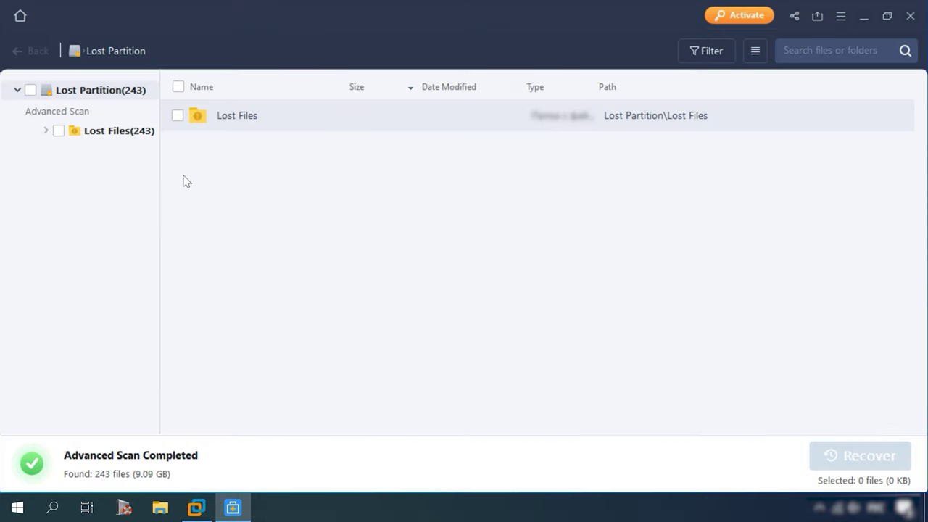
{"action": "left_click", "coordinate": [123, 134]}
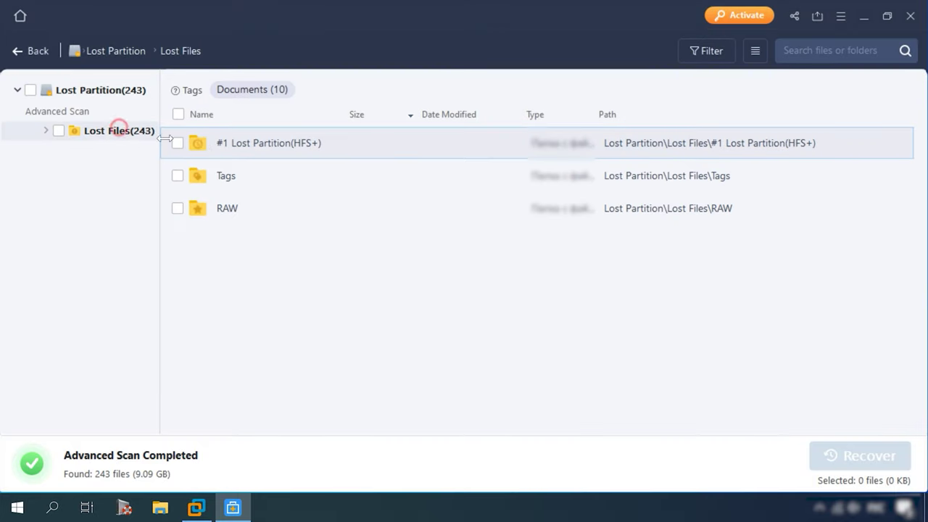
{"action": "left_click", "coordinate": [45, 130]}
Step: Open the 1Movie folder of #1 Lost Partition(HFS+), preview Tron.avi and close the preview
{"action": "left_click", "coordinate": [148, 151]}
{"action": "double_click", "coordinate": [248, 143]}
{"action": "left_click", "coordinate": [233, 208]}
{"action": "left_click", "coordinate": [790, 34]}
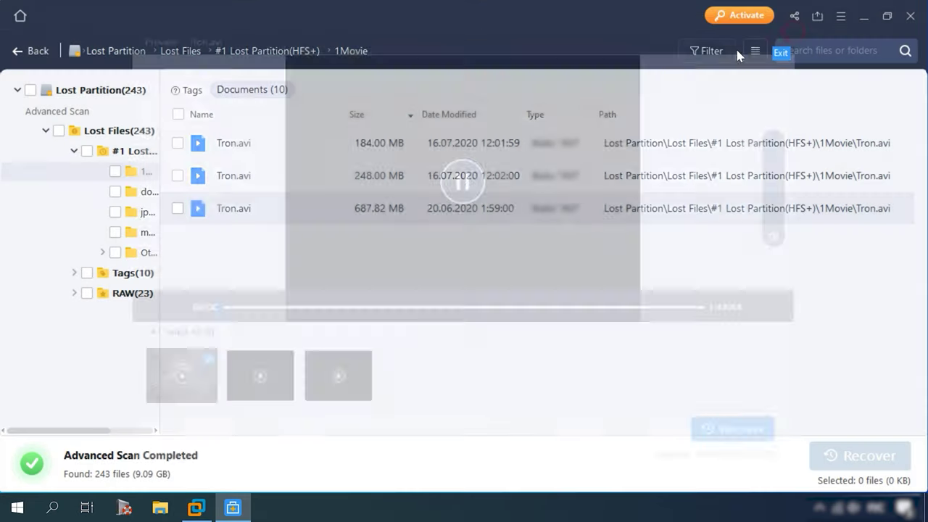
Step: Preview Spaces.doc in the doc folder and 141.jpg in the jpg folder, closing each preview
{"action": "left_click", "coordinate": [158, 191]}
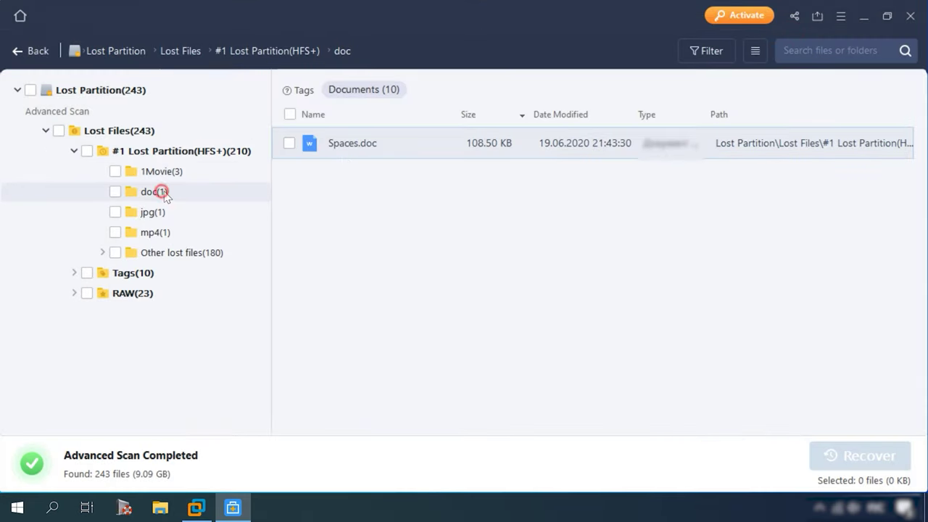
{"action": "double_click", "coordinate": [343, 158]}
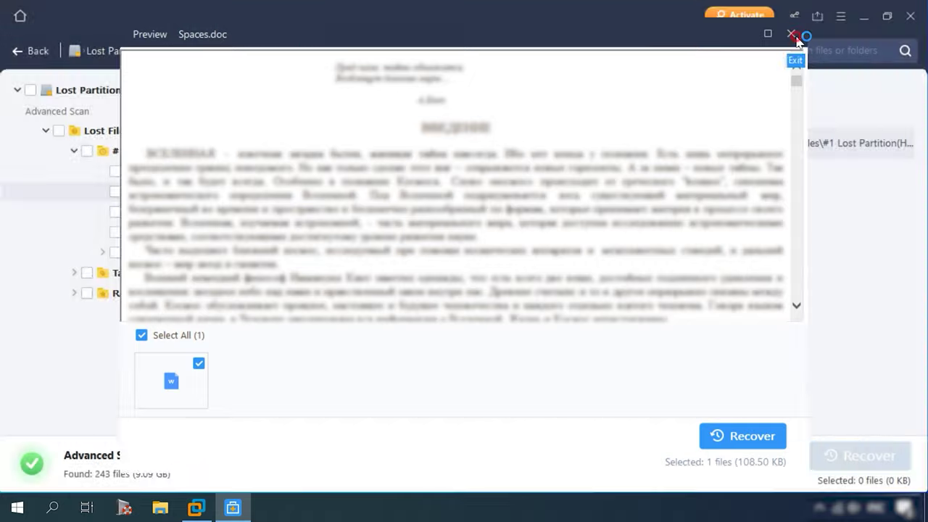
{"action": "left_click", "coordinate": [786, 35]}
{"action": "left_click", "coordinate": [152, 212]}
{"action": "double_click", "coordinate": [358, 143]}
{"action": "left_click", "coordinate": [789, 34]}
Step: Switch to large icons and look through the mp4 folder, Other lost files and the root of #1 Lost Partition(HFS+), opening a file preview
{"action": "left_click", "coordinate": [755, 51]}
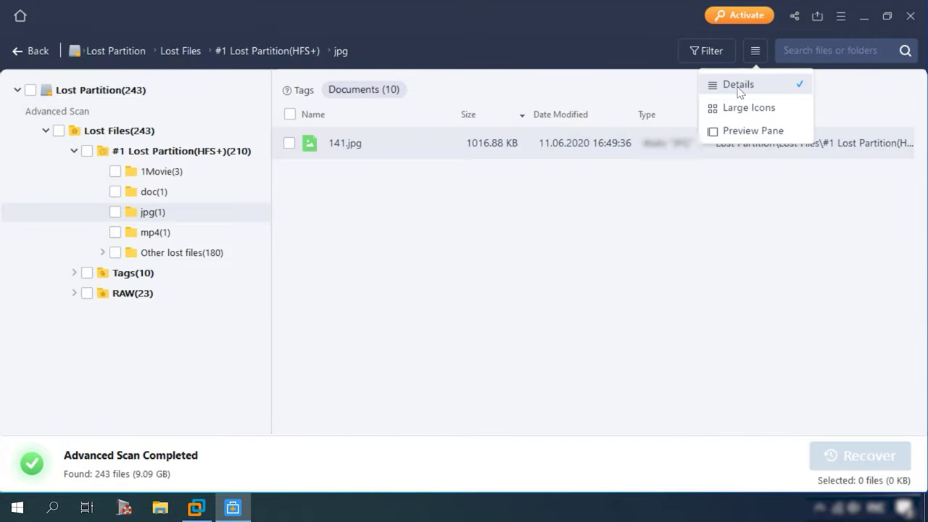
{"action": "left_click", "coordinate": [747, 108]}
{"action": "left_click", "coordinate": [155, 232]}
{"action": "left_click", "coordinate": [182, 253]}
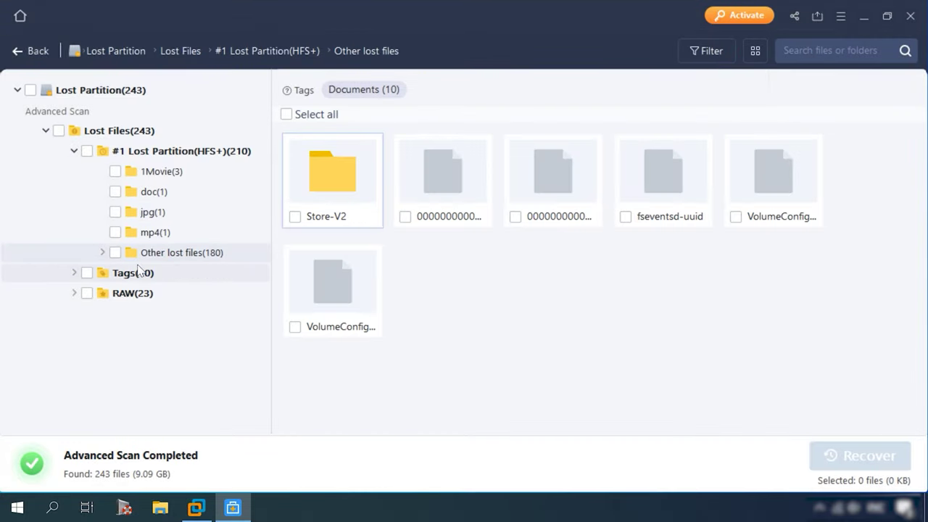
{"action": "left_click", "coordinate": [165, 150]}
{"action": "scroll", "coordinate": [805, 326], "scroll_direction": "down", "scroll_amount": 3}
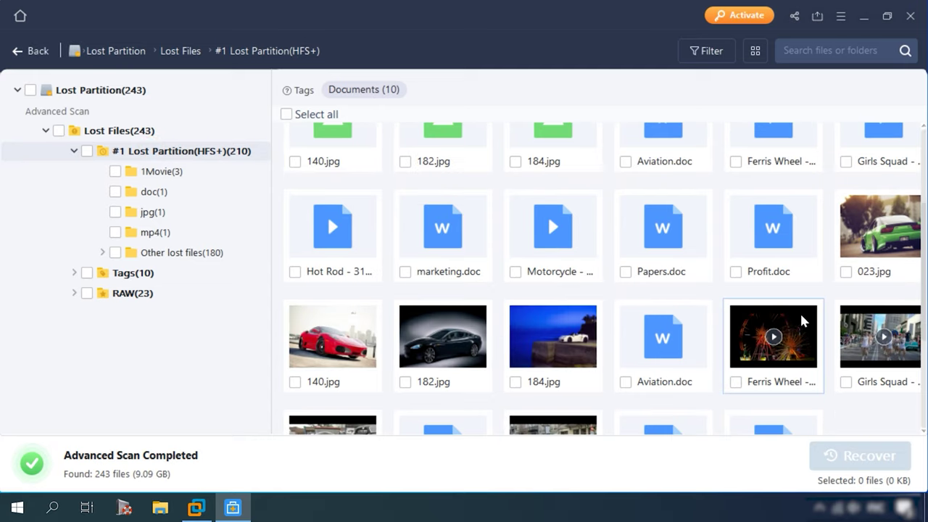
{"action": "double_click", "coordinate": [648, 299]}
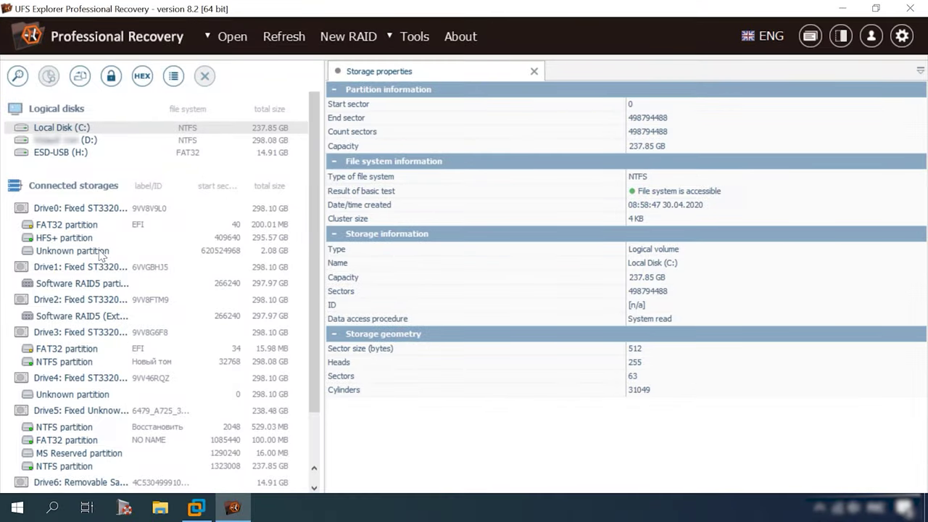
Step: Scan the 2.08 GB Unknown partition on Drive0 for lost data, searching for the Mac OS X HFS+ file system
{"action": "left_click", "coordinate": [93, 254]}
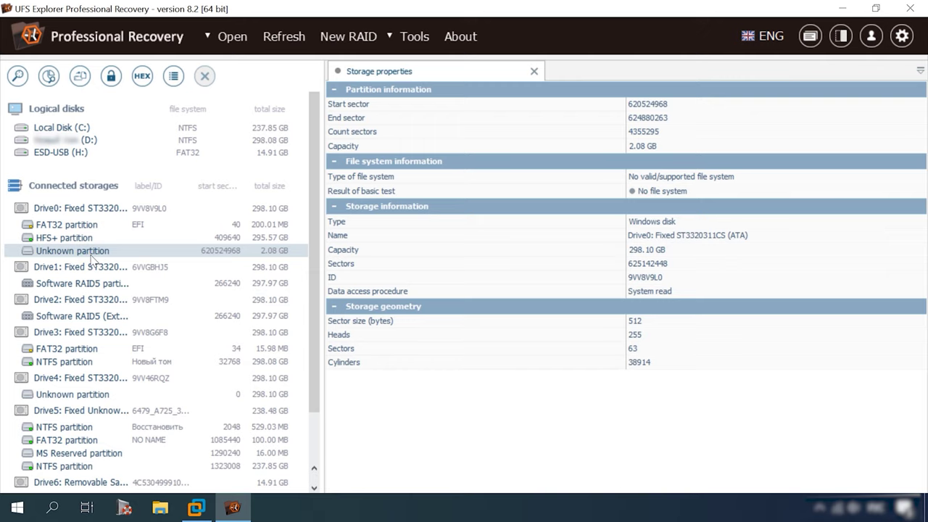
{"action": "right_click", "coordinate": [91, 254]}
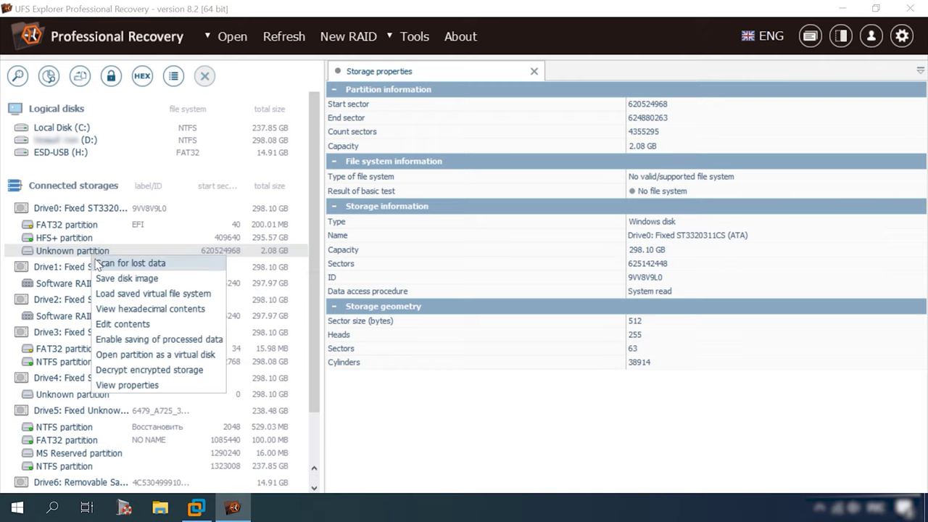
{"action": "left_click", "coordinate": [120, 261]}
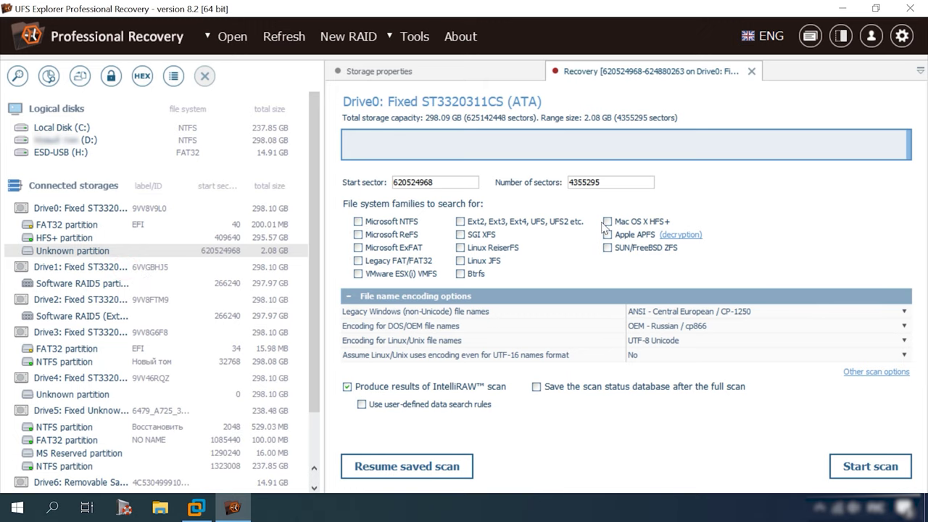
{"action": "left_click", "coordinate": [854, 467]}
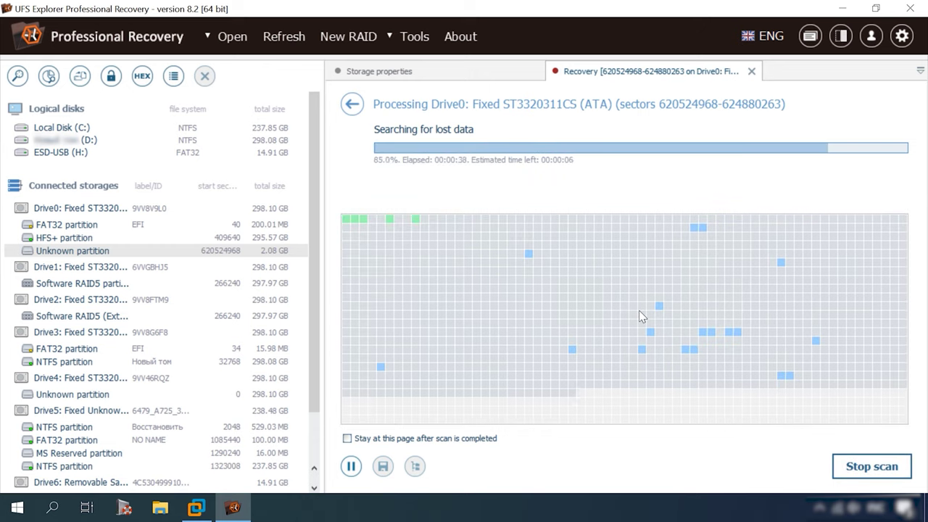
Step: Open the 1Movie folder of the recovered HFS+ volume, preview Tron.avi and close the preview
{"action": "double_click", "coordinate": [391, 236]}
{"action": "double_click", "coordinate": [566, 208]}
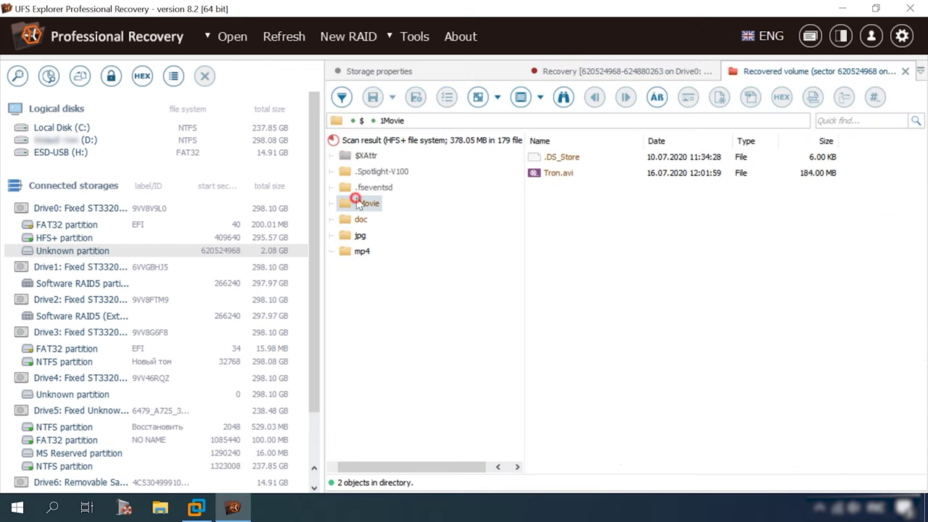
{"action": "double_click", "coordinate": [566, 174]}
{"action": "left_click", "coordinate": [741, 41]}
Step: Preview the document in the doc folder and the picture in the jpg folder, closing each preview
{"action": "left_click", "coordinate": [360, 219]}
{"action": "double_click", "coordinate": [562, 172]}
{"action": "left_click", "coordinate": [740, 40]}
{"action": "left_click", "coordinate": [360, 235]}
{"action": "double_click", "coordinate": [558, 172]}
{"action": "left_click", "coordinate": [746, 41]}
Step: Preview the pictures and videos in the root of the scan result, including 182.jpg and Ferris Wheel - 27057.mp4
{"action": "left_click", "coordinate": [370, 140]}
{"action": "left_click", "coordinate": [558, 375]}
{"action": "left_click", "coordinate": [573, 323]}
{"action": "key", "text": "Down"}
{"action": "key", "text": "Down"}
{"action": "key", "text": "Down"}
{"action": "key", "text": "Down"}
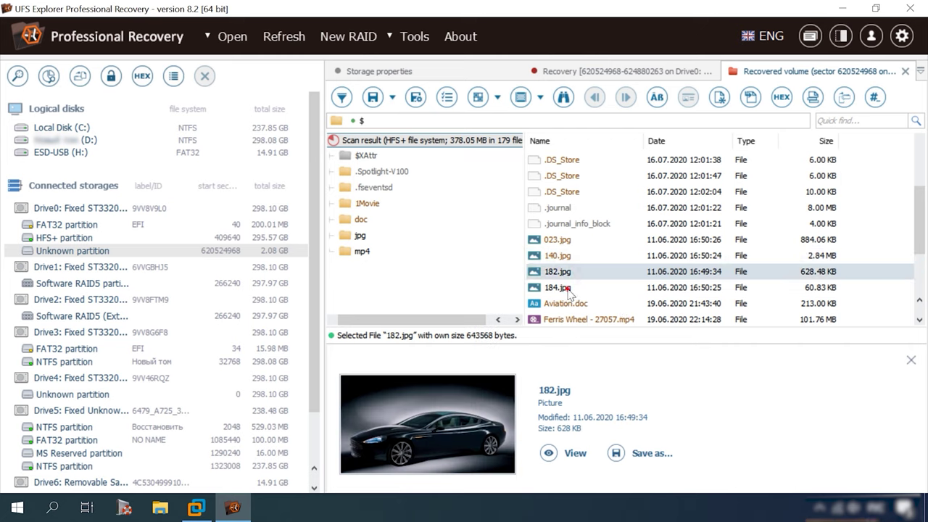
{"action": "scroll", "coordinate": [585, 287], "scroll_direction": "down", "scroll_amount": 1}
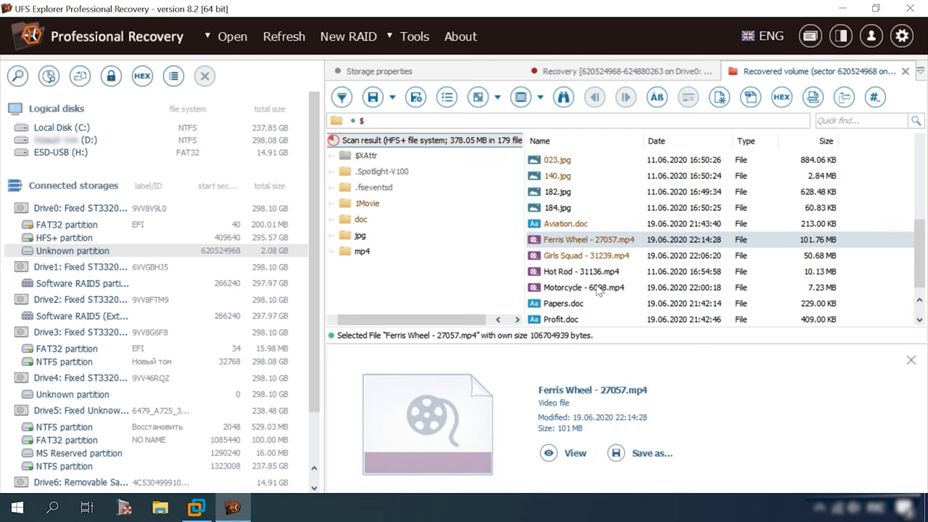
{"action": "left_click", "coordinate": [564, 259]}
{"action": "left_click", "coordinate": [564, 273]}
{"action": "left_click", "coordinate": [564, 288]}
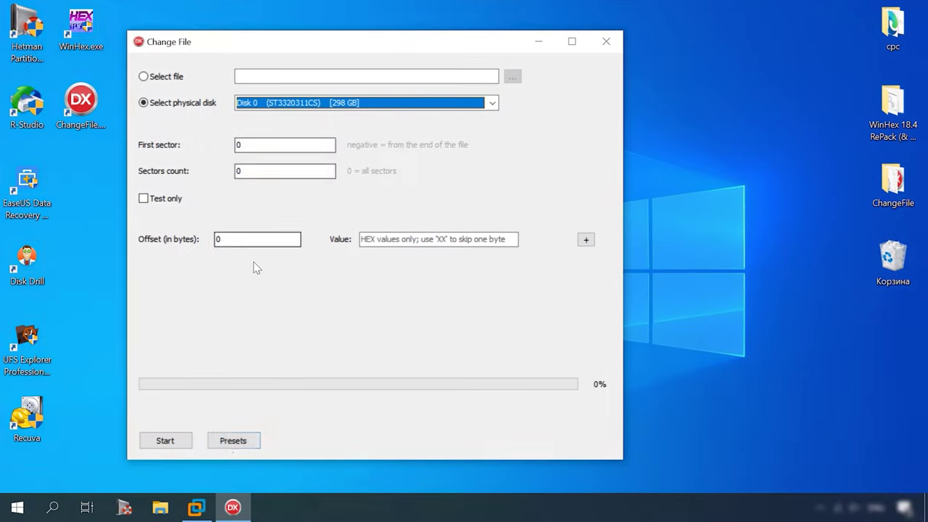
Step: In Change File, load the preset for Disk 0 that writes 00 at offset 8 and 02 at offset 9
{"action": "left_click", "coordinate": [233, 440]}
{"action": "mouse_move", "coordinate": [238, 475]}
{"action": "left_click", "coordinate": [356, 458]}
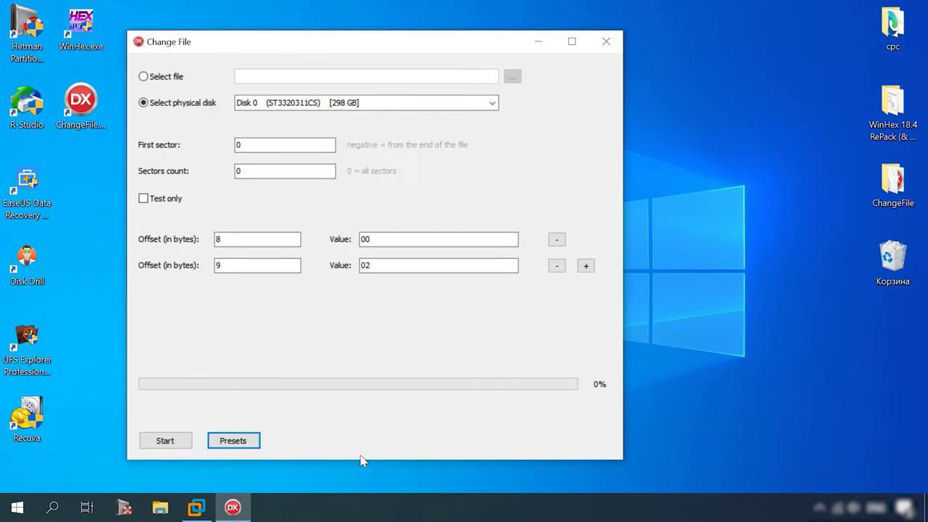
Step: Set first sector 620524968 and sectors count 4355296 from Local Disk 1's properties in Hetman Partition Recovery, and start the Change File run
{"action": "left_click", "coordinate": [125, 508]}
{"action": "right_click", "coordinate": [696, 182]}
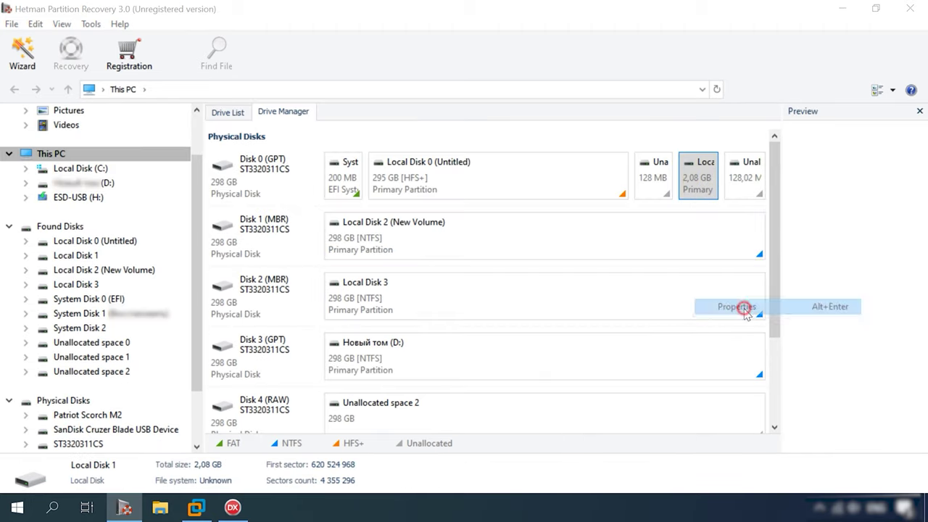
{"action": "left_click", "coordinate": [725, 307]}
{"action": "left_click", "coordinate": [256, 145]}
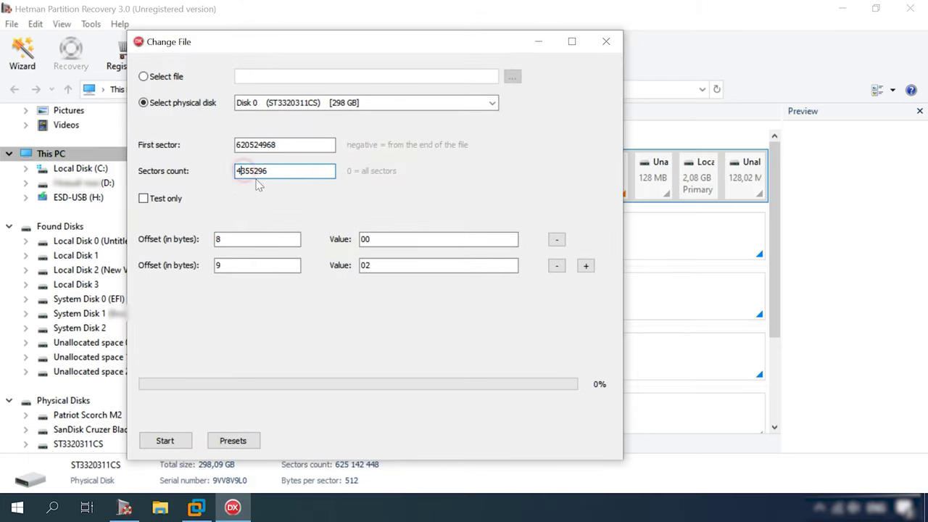
{"action": "left_click", "coordinate": [165, 440]}
Step: In Hetman Partition Recovery, run a full analysis of the 2.08 GB Local Disk 1 for HFS+ with content-aware analysis, and finish the wizard
{"action": "left_click", "coordinate": [692, 180]}
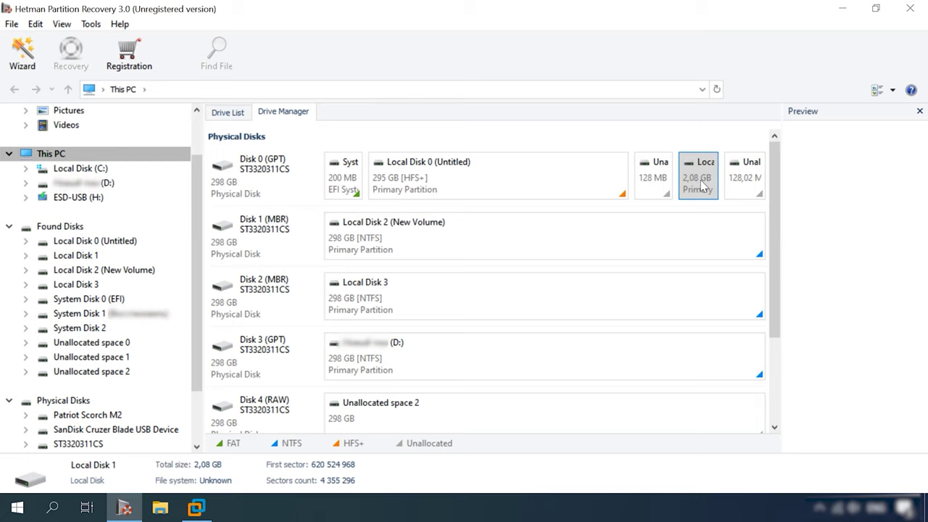
{"action": "right_click", "coordinate": [701, 187]}
{"action": "left_click", "coordinate": [718, 189]}
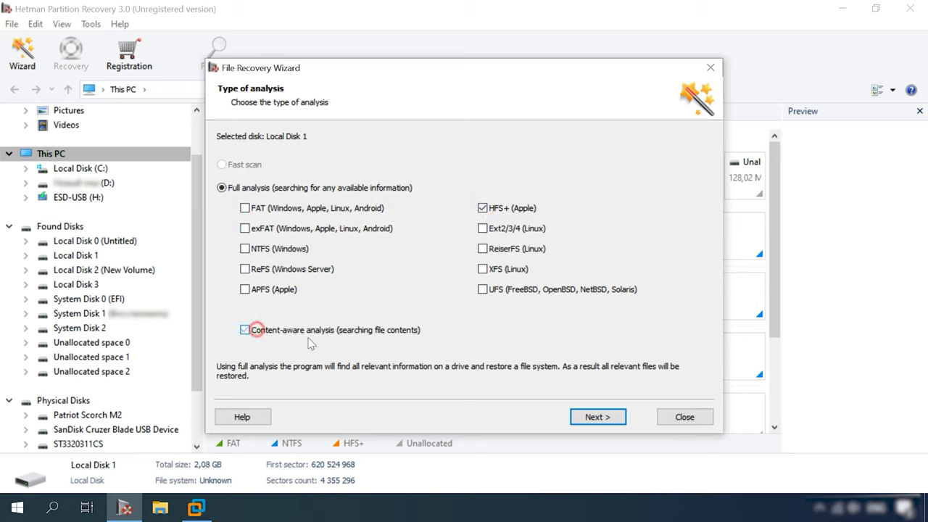
{"action": "left_click", "coordinate": [597, 416]}
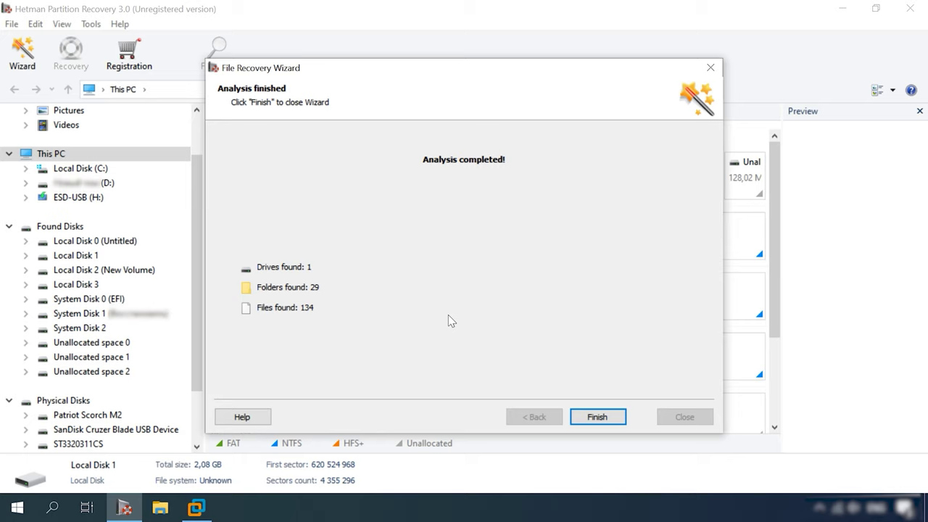
{"action": "left_click", "coordinate": [599, 416]}
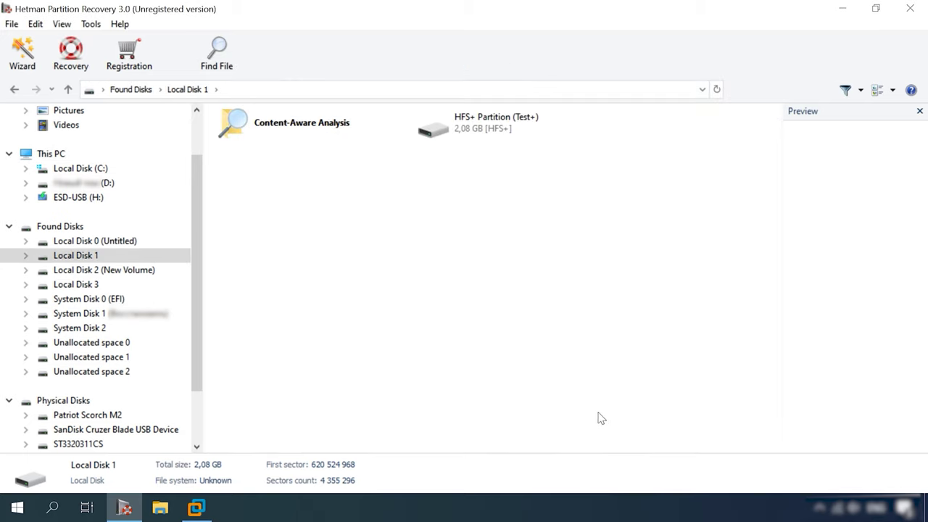
Step: Open HFS+ Partition (Test+), preview Tron.avi in the 1Movie folder and return to the partition root
{"action": "double_click", "coordinate": [508, 127]}
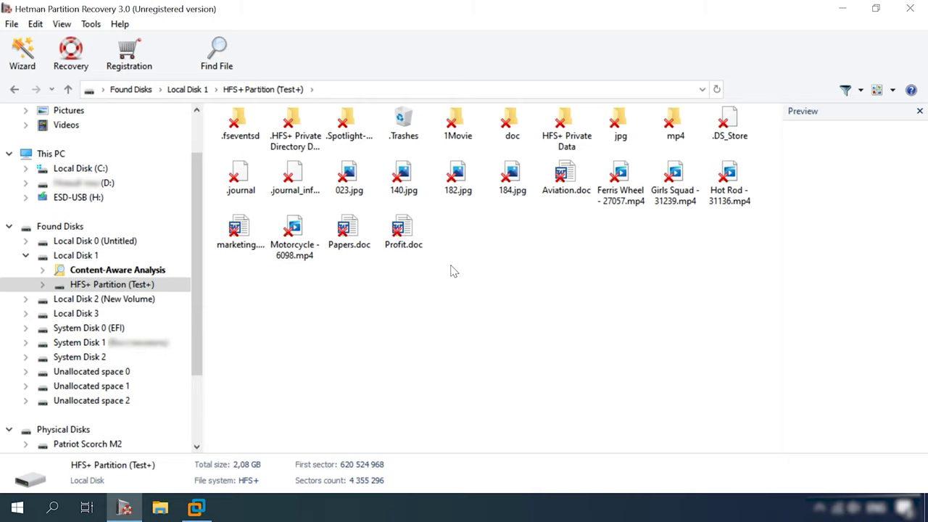
{"action": "double_click", "coordinate": [458, 124]}
{"action": "left_click", "coordinate": [294, 129]}
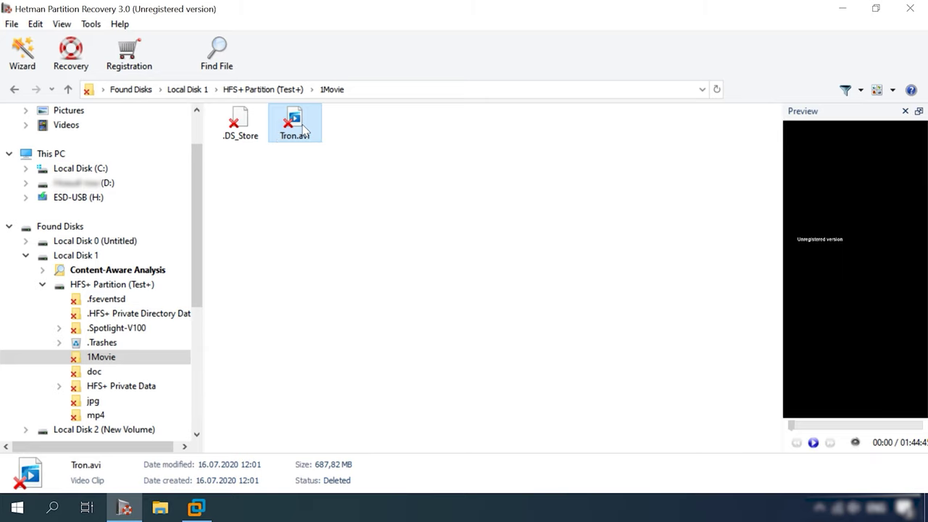
{"action": "left_click", "coordinate": [329, 250]}
{"action": "left_click", "coordinate": [68, 89]}
Step: Preview the files in the doc, jpg and mp4 folders of HFS+ Partition (Test+), returning to the root after each
{"action": "double_click", "coordinate": [505, 127]}
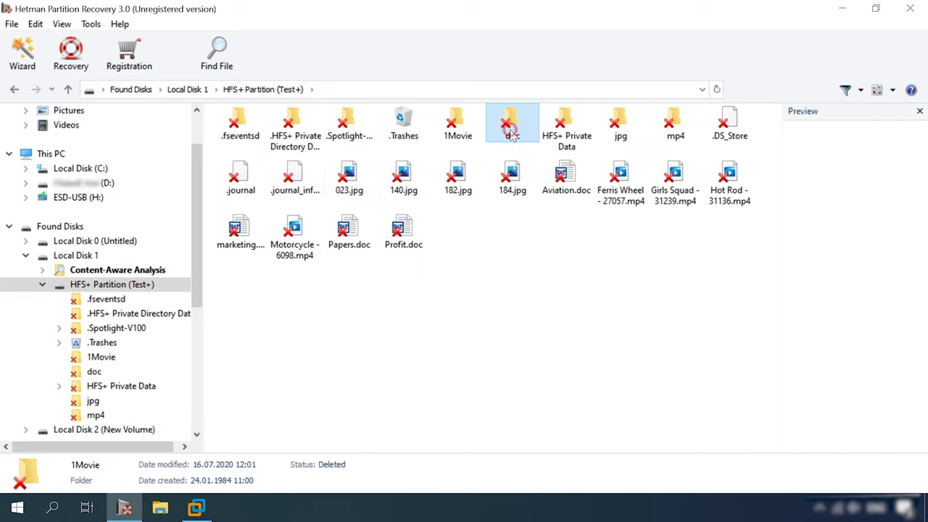
{"action": "left_click", "coordinate": [309, 136]}
{"action": "left_click", "coordinate": [67, 89]}
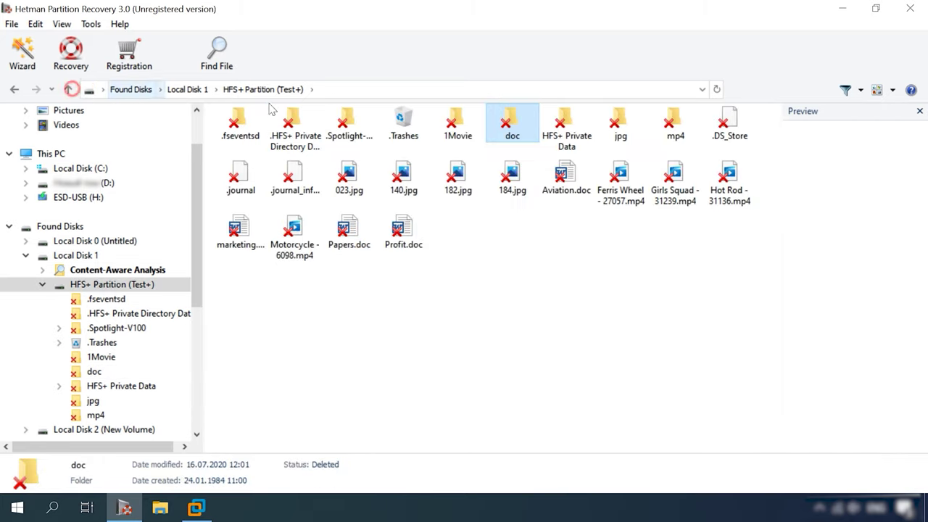
{"action": "double_click", "coordinate": [620, 127]}
{"action": "left_click", "coordinate": [292, 125]}
{"action": "left_click", "coordinate": [67, 89]}
{"action": "double_click", "coordinate": [675, 127]}
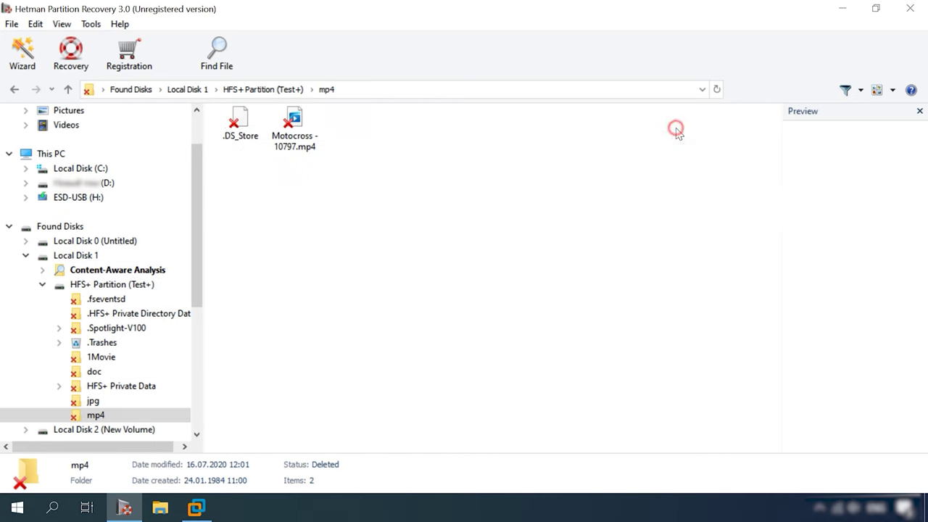
{"action": "left_click", "coordinate": [295, 137]}
{"action": "left_click", "coordinate": [67, 90]}
Step: Preview 023.jpg, 140.jpg, 182.jpg, 184.jpg and Aviation.doc in the partition root
{"action": "left_click", "coordinate": [349, 178]}
{"action": "left_click", "coordinate": [404, 178]}
{"action": "left_click", "coordinate": [464, 185]}
{"action": "left_click", "coordinate": [512, 185]}
{"action": "left_click", "coordinate": [566, 185]}
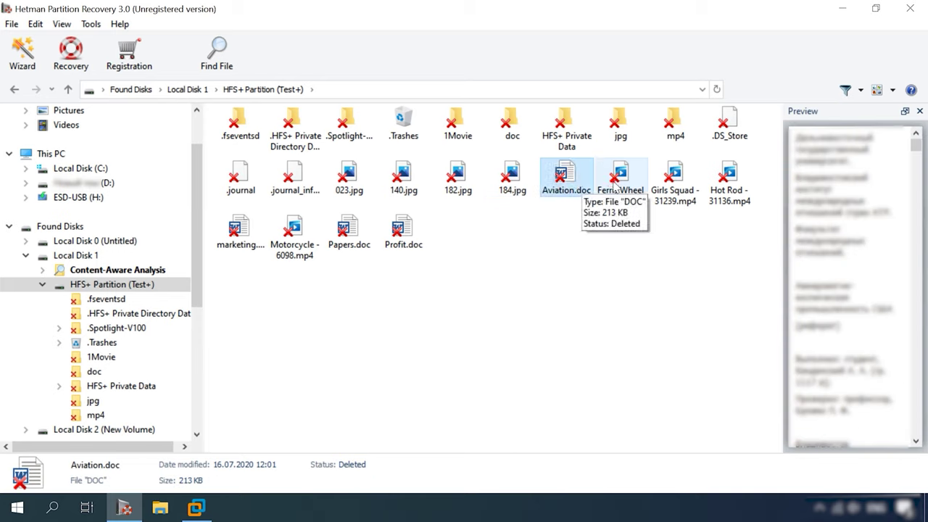
Step: Preview the root's remaining videos and documents, from Ferris Wheel - 27057.mp4 through marketing.doc to Profit.doc
{"action": "left_click", "coordinate": [620, 185]}
{"action": "left_click", "coordinate": [666, 185]}
{"action": "left_click", "coordinate": [727, 185]}
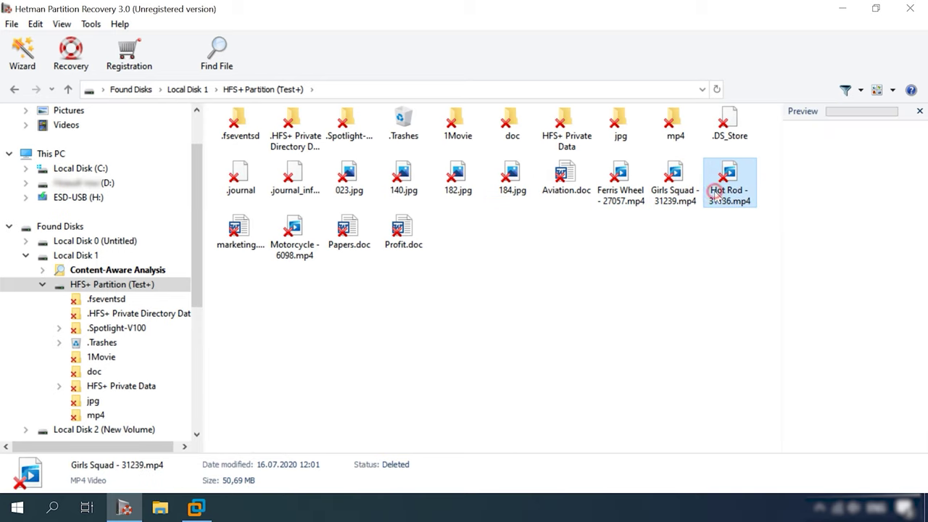
{"action": "left_click", "coordinate": [674, 196]}
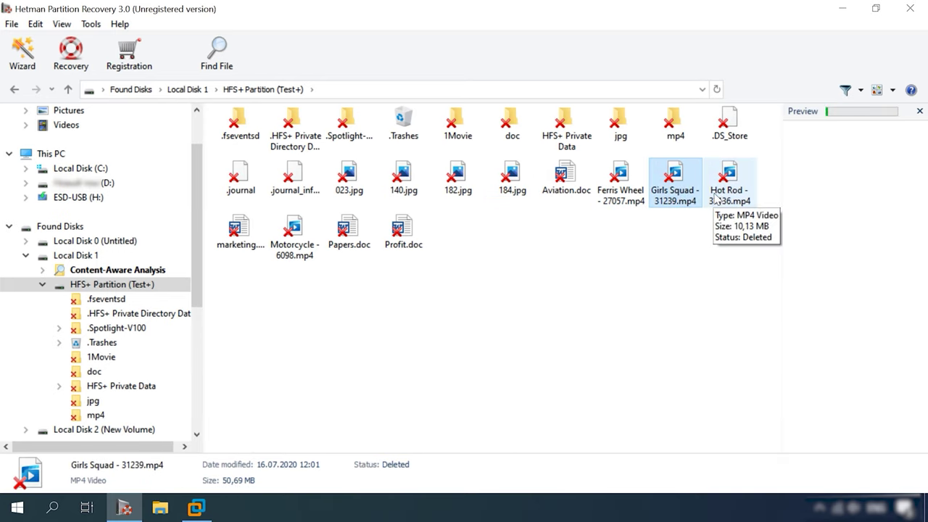
{"action": "left_click", "coordinate": [241, 235]}
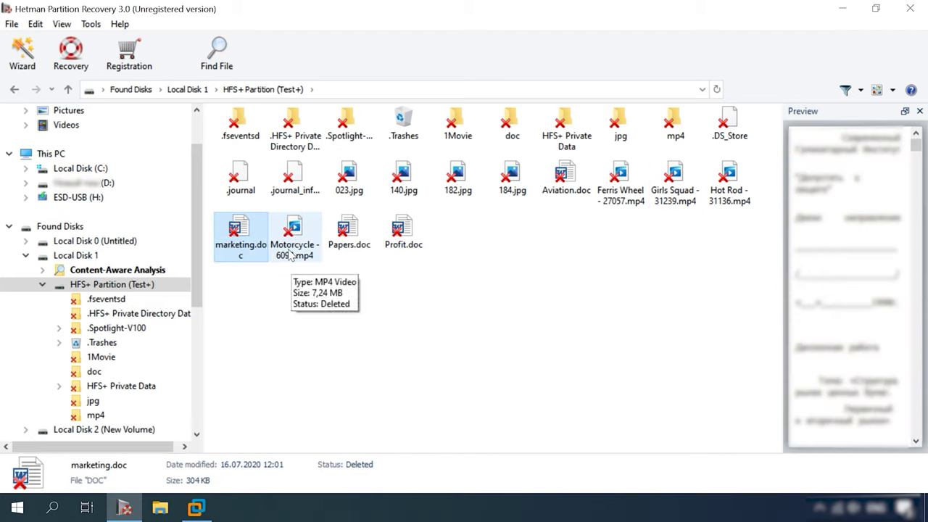
{"action": "left_click", "coordinate": [294, 239]}
{"action": "left_click", "coordinate": [354, 243]}
{"action": "left_click", "coordinate": [406, 245]}
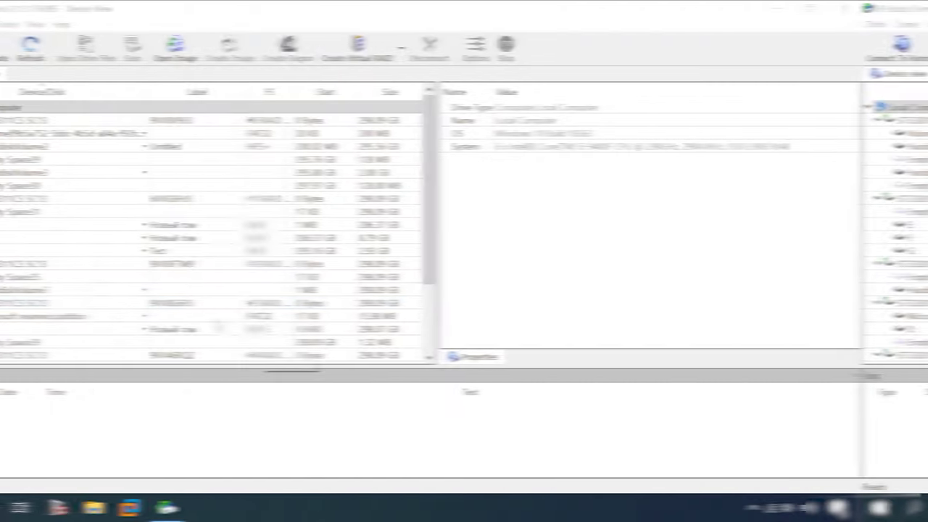
Step: Switch to R-Studio and scan the 2.08 GB HarddiskVolume3 with only the HFS file system selected
{"action": "left_click", "coordinate": [81, 172]}
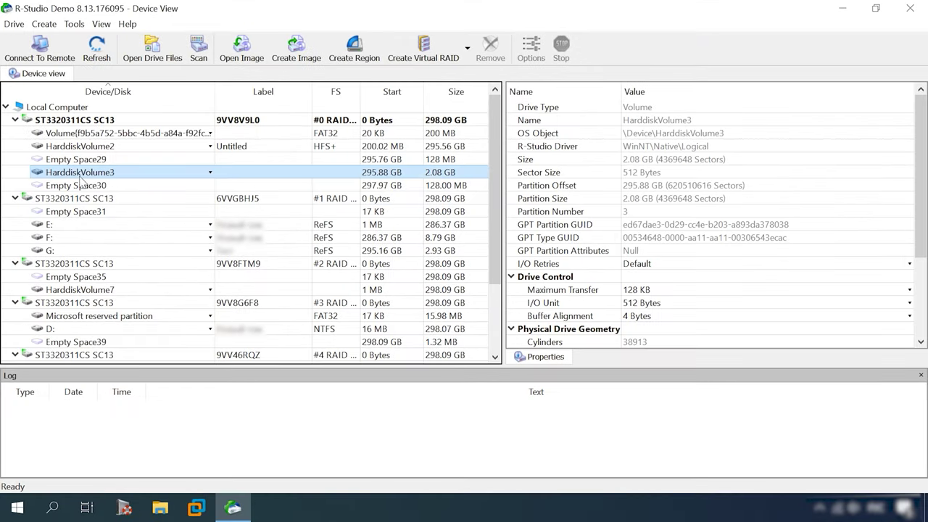
{"action": "right_click", "coordinate": [95, 179]}
{"action": "left_click", "coordinate": [142, 237]}
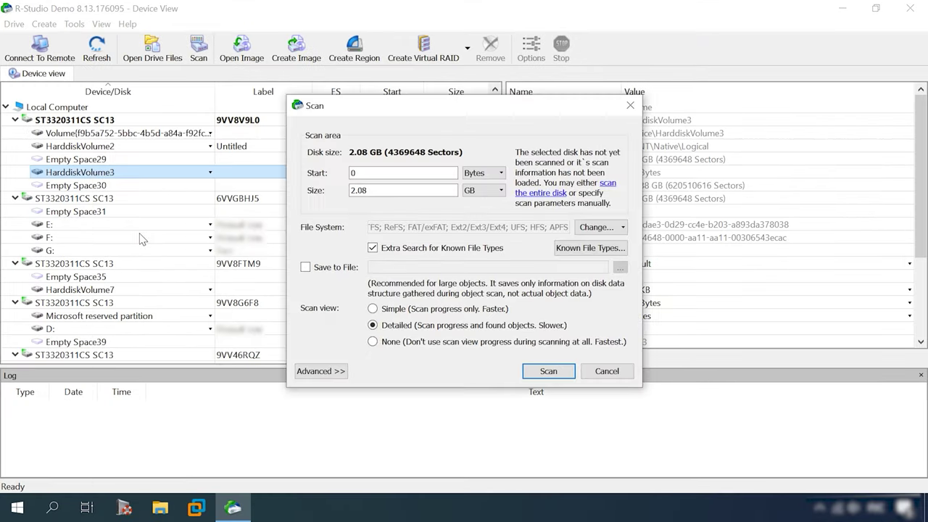
{"action": "left_click", "coordinate": [616, 229]}
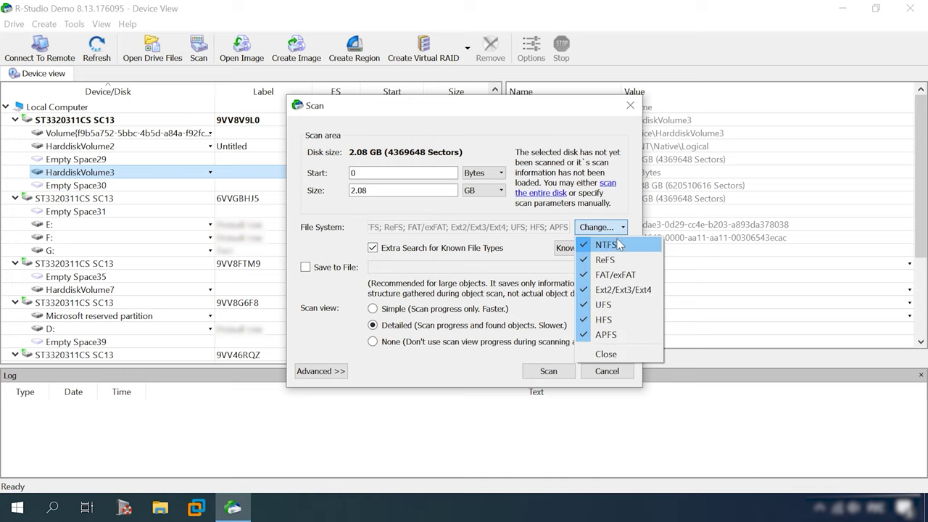
{"action": "left_click", "coordinate": [606, 259]}
{"action": "left_click", "coordinate": [610, 275]}
{"action": "left_click", "coordinate": [613, 289]}
{"action": "left_click", "coordinate": [614, 304]}
{"action": "left_click", "coordinate": [616, 335]}
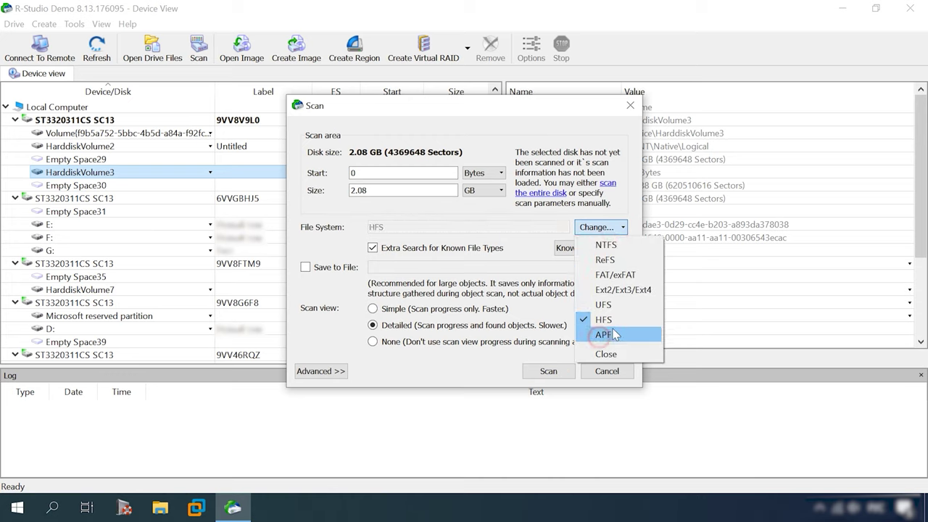
{"action": "left_click", "coordinate": [605, 353]}
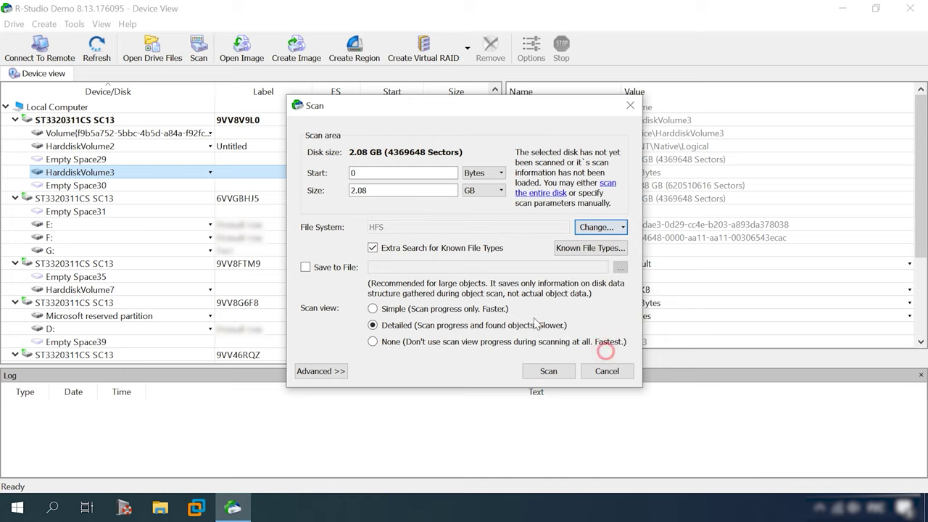
{"action": "left_click", "coordinate": [553, 374]}
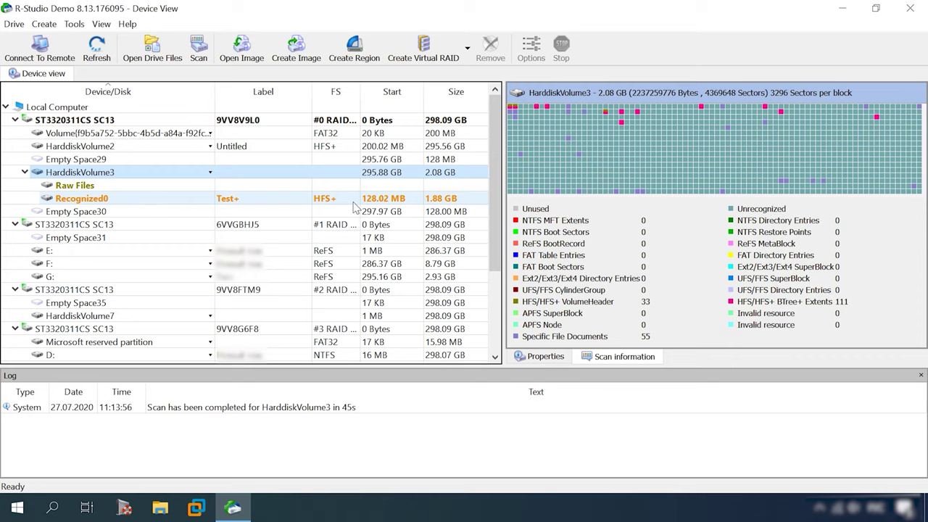
Step: Open the files of the Recognized0 partition found on HarddiskVolume3 and show them as small icons
{"action": "right_click", "coordinate": [93, 205]}
{"action": "left_click", "coordinate": [119, 211]}
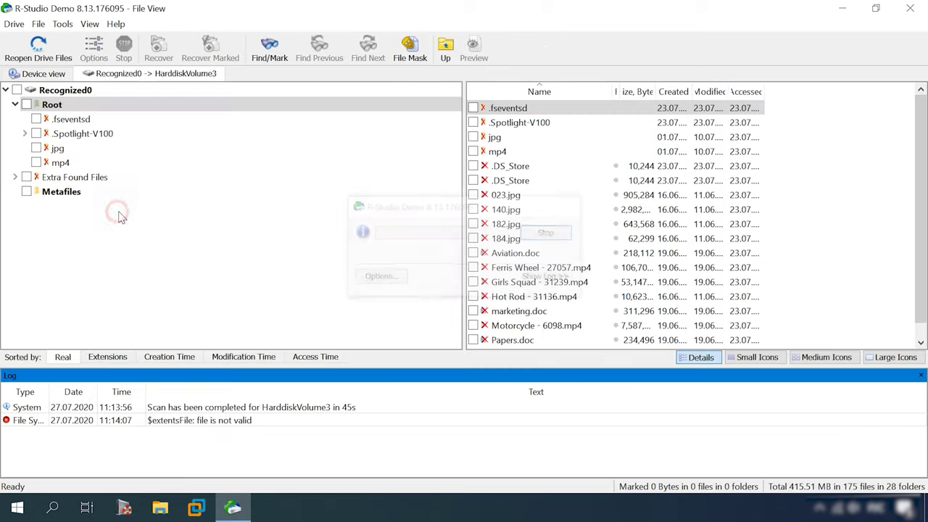
{"action": "left_click", "coordinate": [772, 363]}
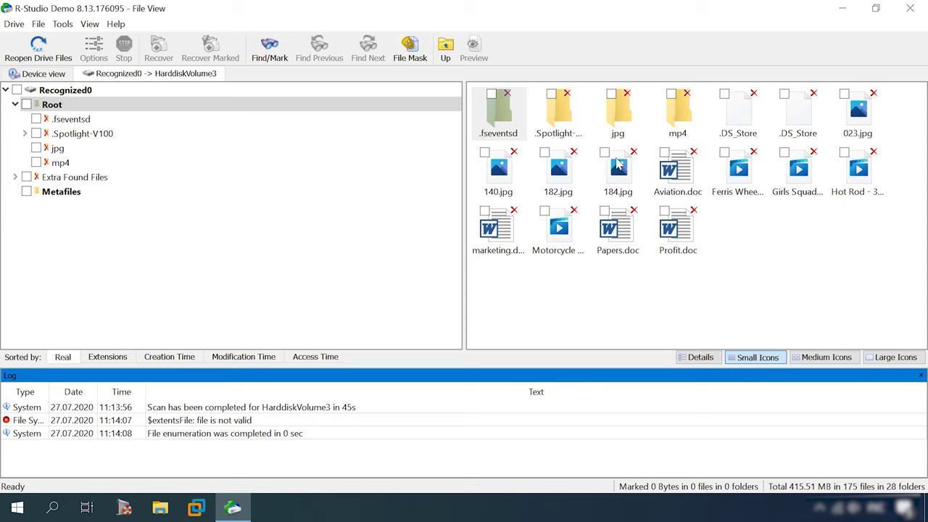
Step: Look into the jpg and mp4 folders of Recognized0, returning to Root after each
{"action": "double_click", "coordinate": [618, 120]}
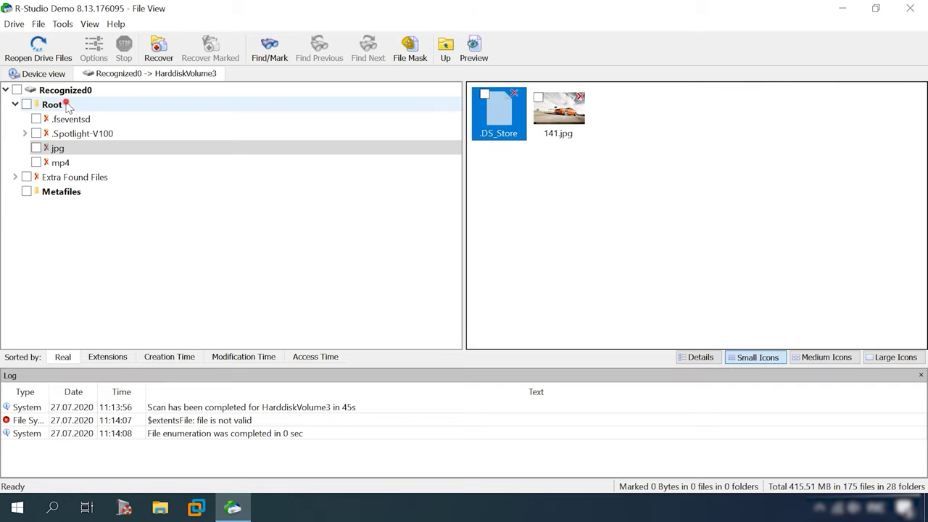
{"action": "left_click", "coordinate": [53, 104]}
{"action": "double_click", "coordinate": [689, 122]}
{"action": "key", "text": "BackSpace"}
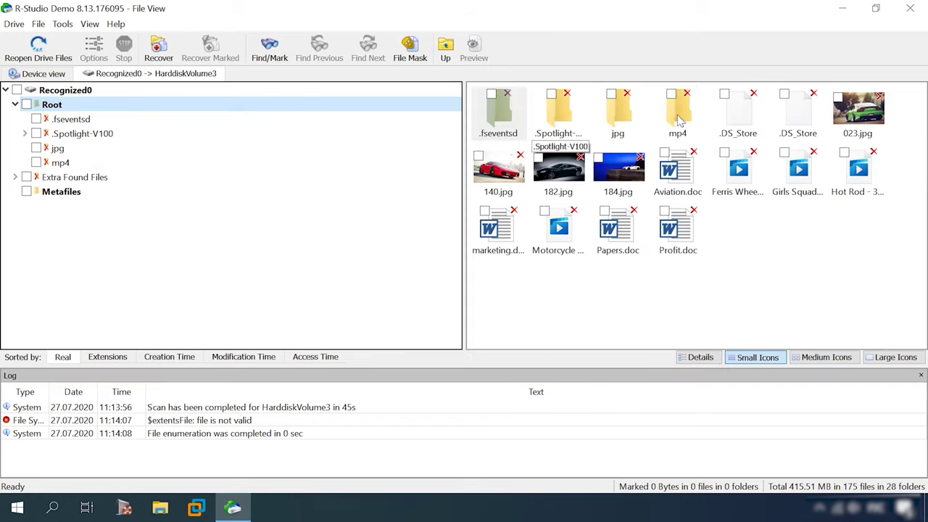
Step: Preview Aviation.doc and marketing.doc in the root of Recognized0
{"action": "left_click", "coordinate": [870, 133]}
{"action": "double_click", "coordinate": [678, 174]}
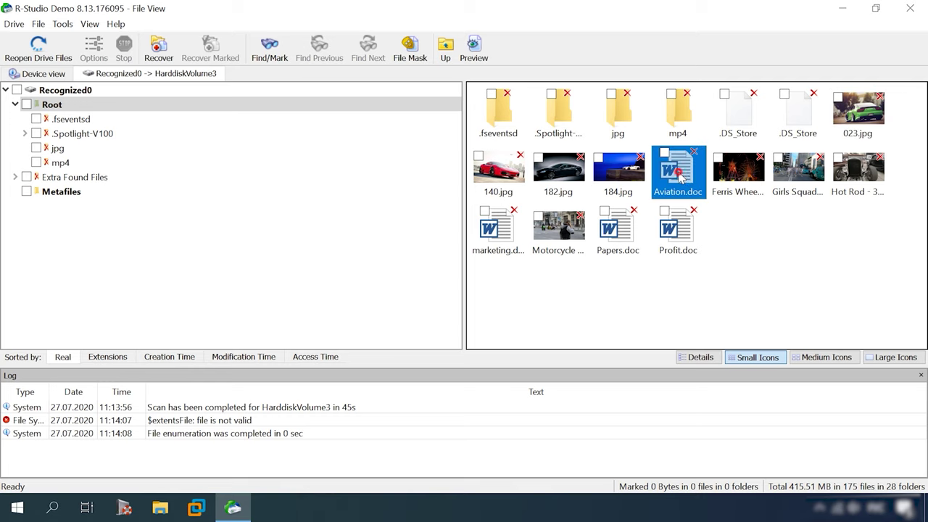
{"action": "key", "text": "Escape"}
{"action": "left_click", "coordinate": [497, 230]}
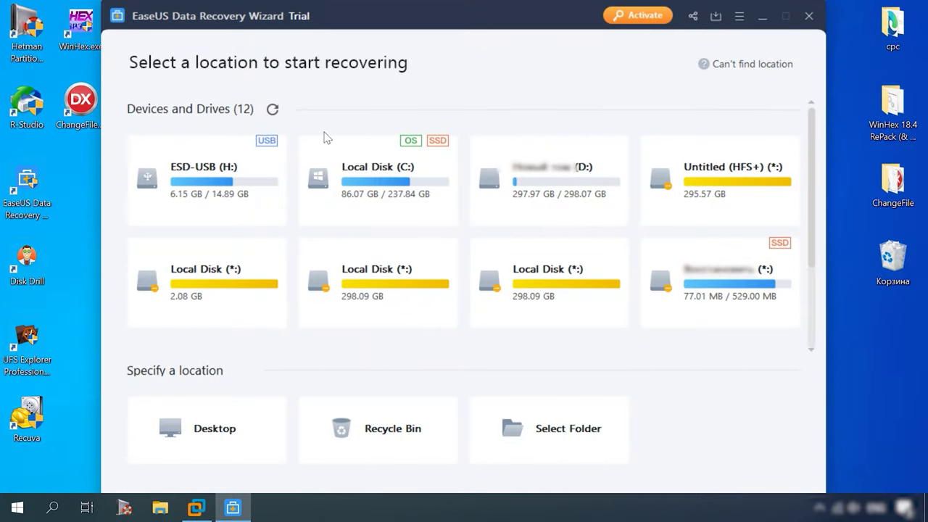
Step: Switch to EaseUS Data Recovery Wizard and scan the 2.08 GB Local Disk in a maximized window
{"action": "mouse_move", "coordinate": [207, 300]}
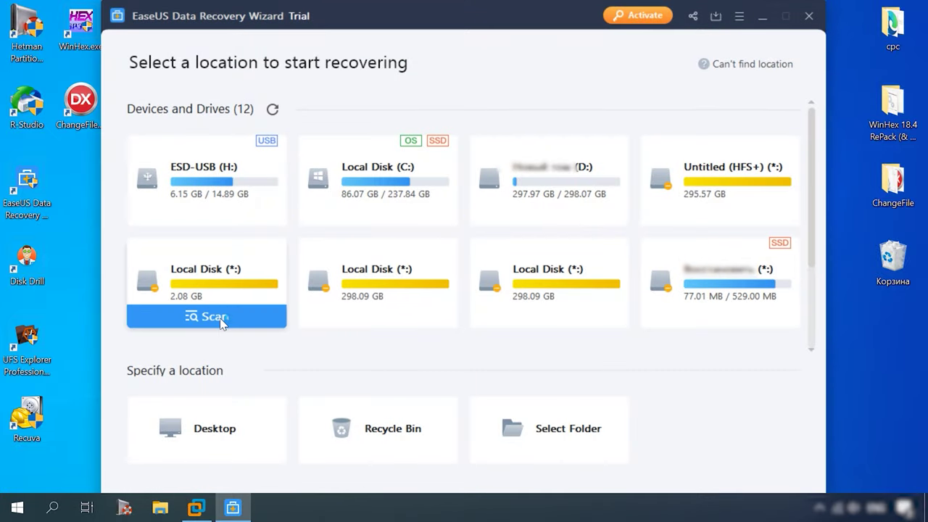
{"action": "left_click", "coordinate": [220, 319]}
{"action": "left_click", "coordinate": [786, 16]}
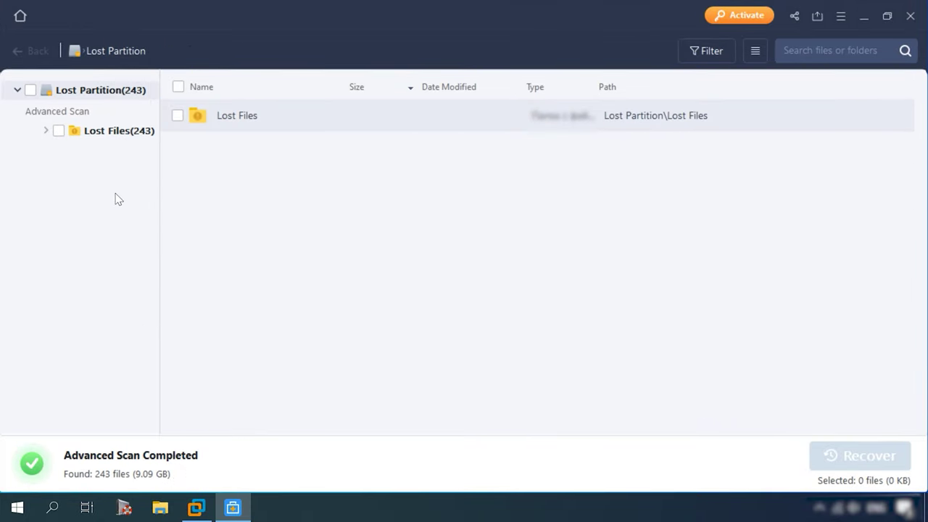
Step: Open #1 Lost Partition(HFS+) under Lost Files, expand its folders and show its contents as thumbnails
{"action": "left_click", "coordinate": [108, 131]}
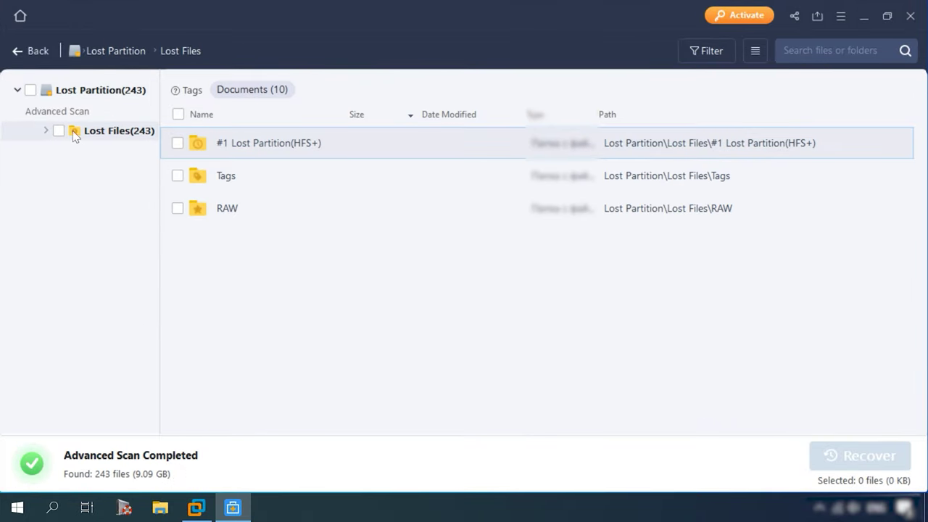
{"action": "left_click", "coordinate": [45, 130]}
{"action": "left_click", "coordinate": [145, 151]}
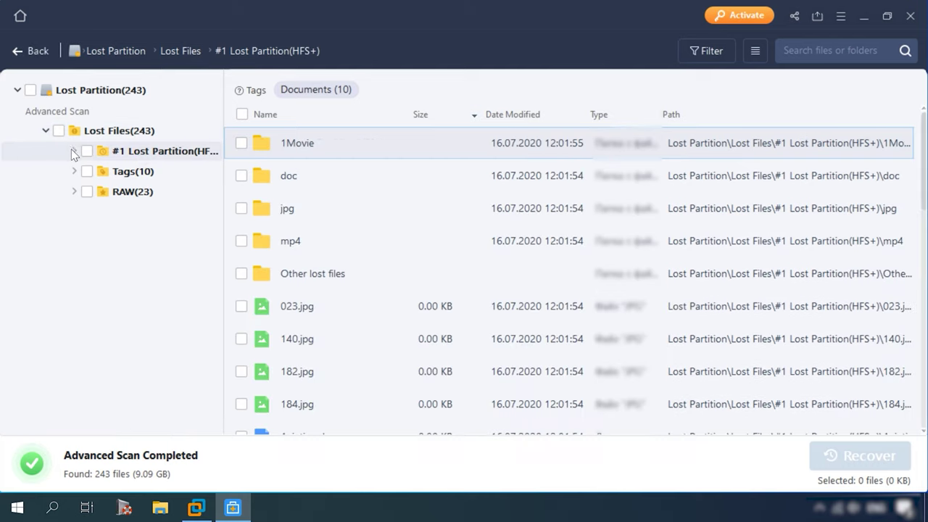
{"action": "left_click", "coordinate": [74, 151]}
{"action": "scroll", "coordinate": [312, 290], "scroll_direction": "down", "scroll_amount": 5}
{"action": "left_click", "coordinate": [755, 51]}
{"action": "left_click", "coordinate": [749, 106]}
{"action": "scroll", "coordinate": [534, 305], "scroll_direction": "down", "scroll_amount": 5}
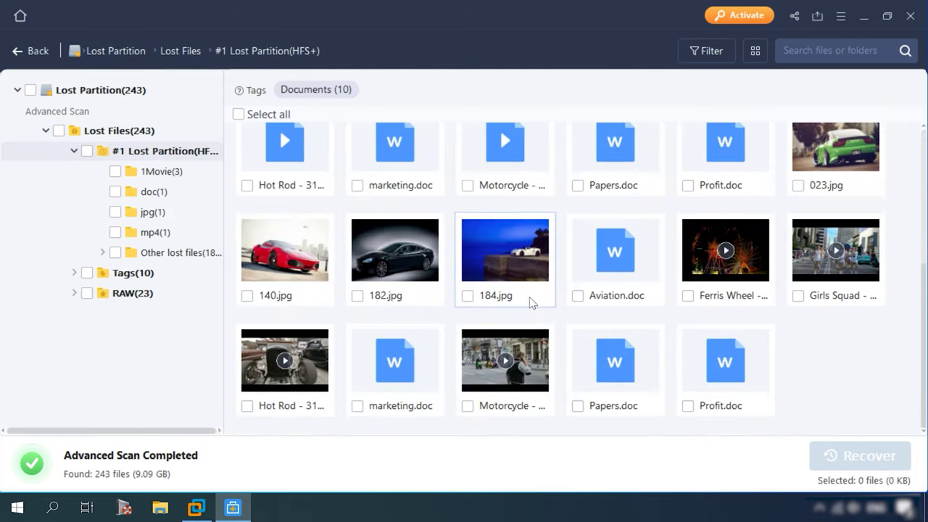
Step: Look through the 1Movie, doc, jpg, mp4 and Other lost files folders, previewing Spaces.doc in the doc folder
{"action": "double_click", "coordinate": [292, 205]}
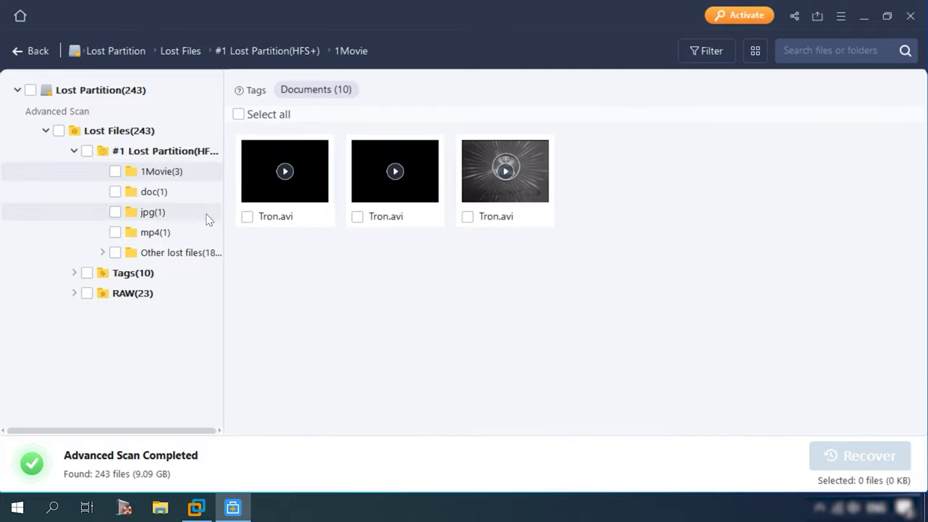
{"action": "left_click", "coordinate": [153, 192]}
{"action": "double_click", "coordinate": [298, 190]}
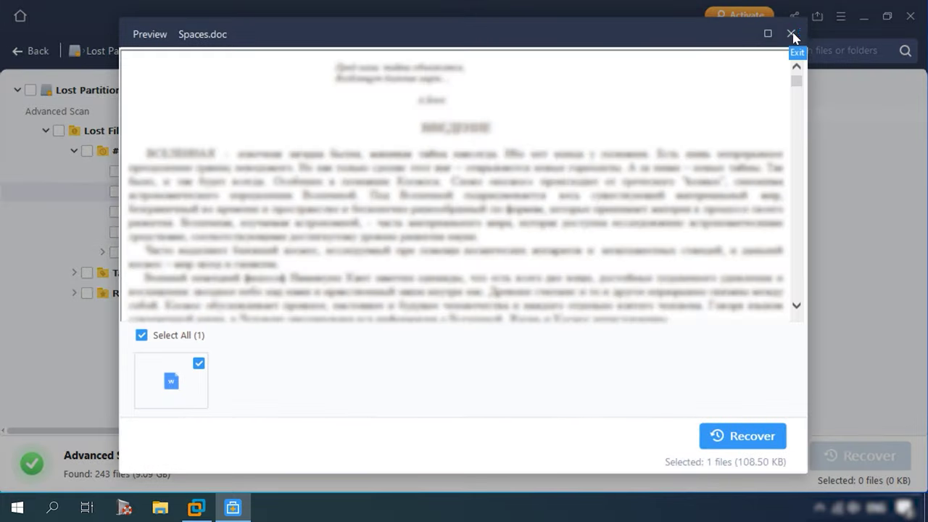
{"action": "left_click", "coordinate": [795, 34]}
{"action": "left_click", "coordinate": [156, 212]}
{"action": "left_click", "coordinate": [181, 233]}
{"action": "left_click", "coordinate": [181, 253]}
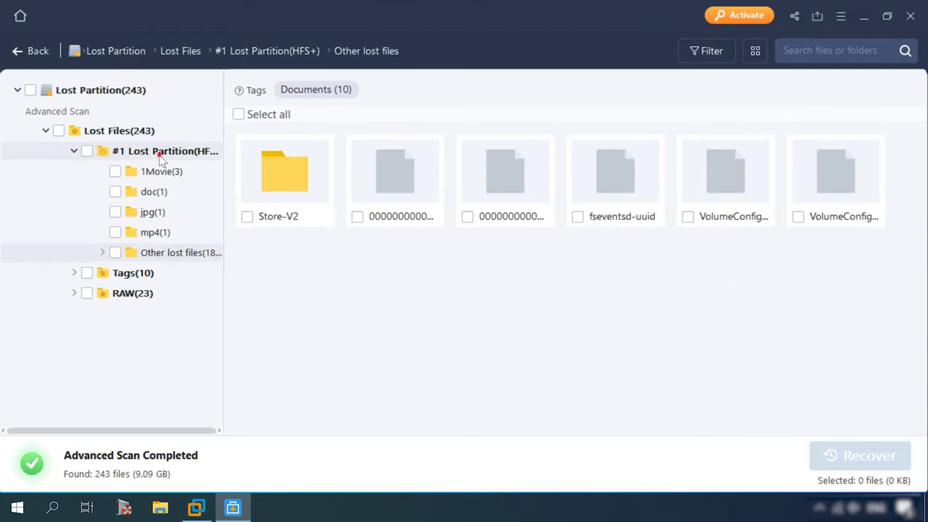
Step: Return to #1 Lost Partition(HFS+) and preview its documents, including Profit.doc, marketing.doc and Aviation.doc
{"action": "left_click", "coordinate": [166, 151]}
{"action": "scroll", "coordinate": [563, 327], "scroll_direction": "down", "scroll_amount": 5}
{"action": "double_click", "coordinate": [702, 367]}
{"action": "left_click", "coordinate": [791, 34]}
{"action": "double_click", "coordinate": [725, 283]}
{"action": "left_click", "coordinate": [790, 34]}
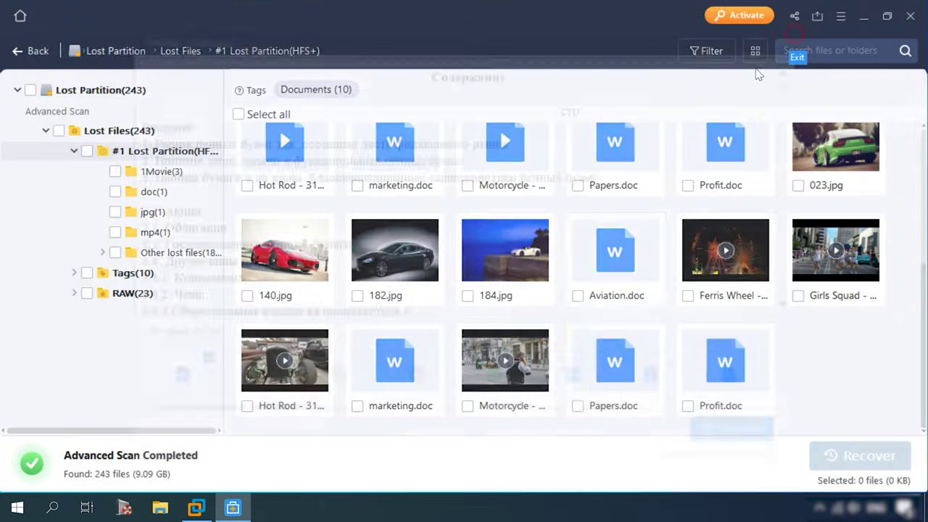
{"action": "double_click", "coordinate": [403, 371]}
{"action": "left_click", "coordinate": [790, 34]}
{"action": "double_click", "coordinate": [646, 245]}
{"action": "left_click", "coordinate": [791, 34]}
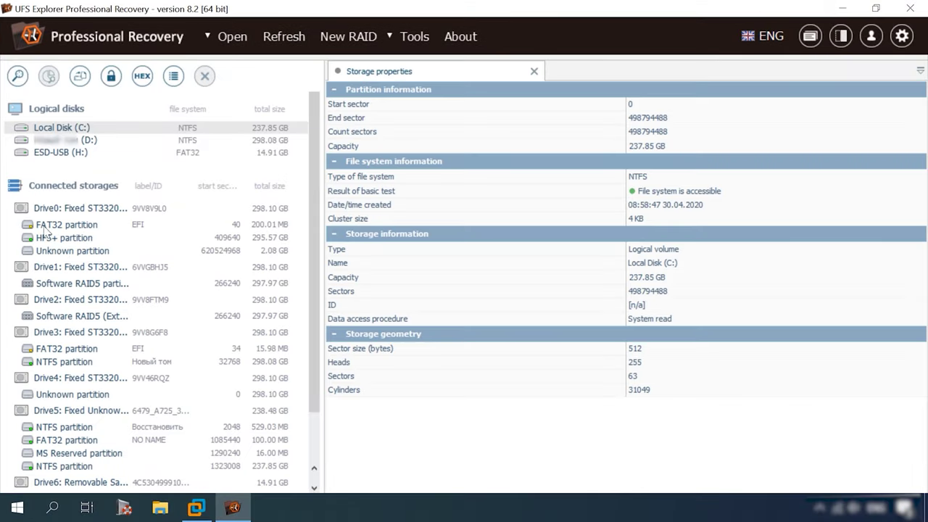
Step: Switch to UFS Explorer and scan Drive0's 2.08 GB unknown partition for the Mac OS X HFS+ file system
{"action": "left_click", "coordinate": [73, 250]}
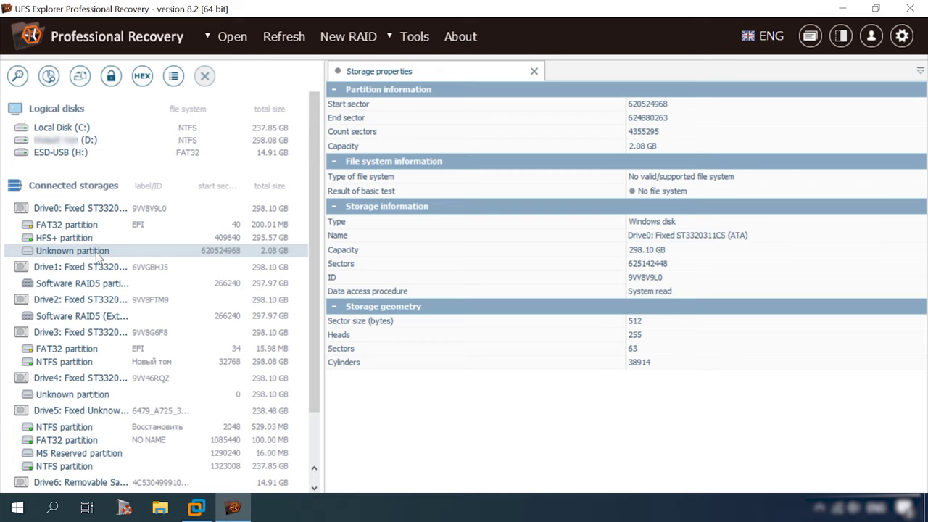
{"action": "right_click", "coordinate": [98, 257]}
{"action": "left_click", "coordinate": [155, 263]}
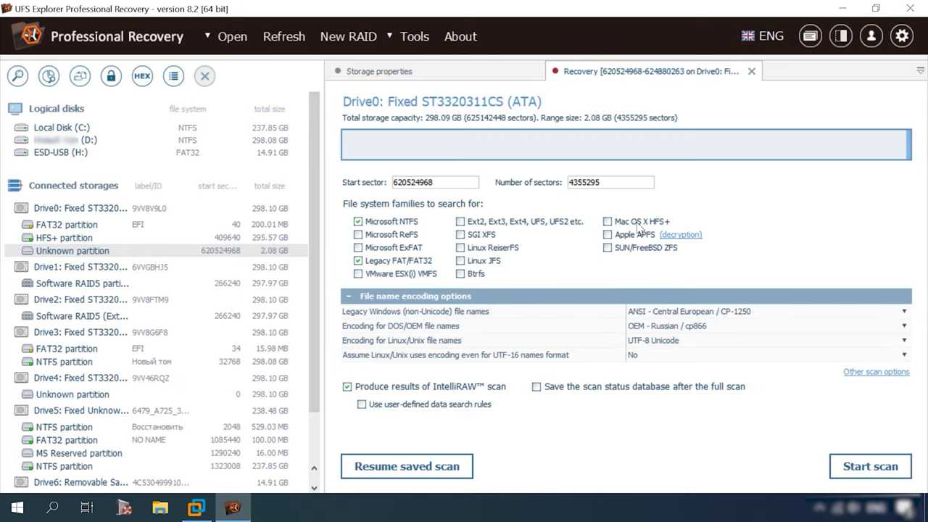
{"action": "left_click", "coordinate": [879, 466]}
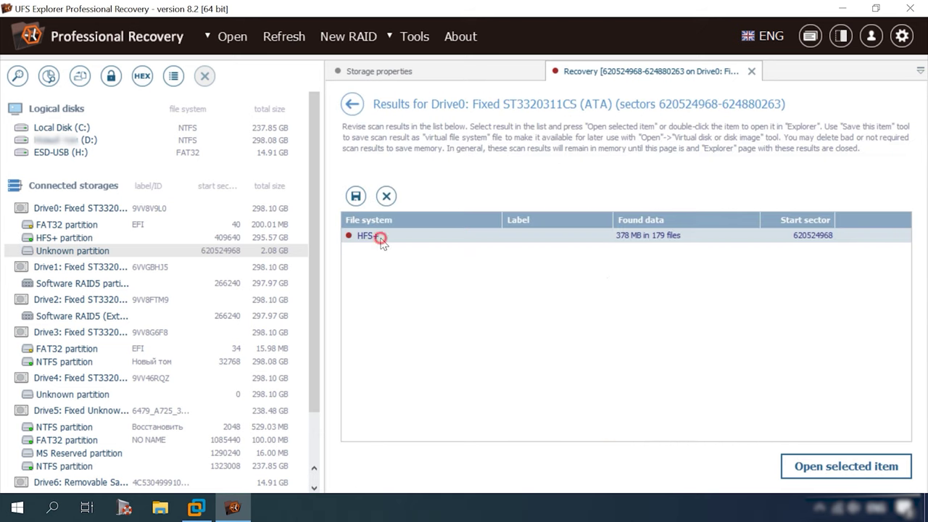
Step: Open the found HFS+ file system and preview the root's pictures through to Ferris Wheel - 27057.mp4
{"action": "double_click", "coordinate": [380, 239]}
{"action": "scroll", "coordinate": [573, 290], "scroll_direction": "down", "scroll_amount": 1}
{"action": "left_click", "coordinate": [587, 319]}
{"action": "scroll", "coordinate": [580, 304], "scroll_direction": "down", "scroll_amount": 1}
{"action": "left_click", "coordinate": [551, 287]}
{"action": "left_click", "coordinate": [555, 303]}
{"action": "scroll", "coordinate": [566, 290], "scroll_direction": "down", "scroll_amount": 2}
{"action": "left_click", "coordinate": [556, 287]}
{"action": "scroll", "coordinate": [565, 287], "scroll_direction": "down", "scroll_amount": 2}
{"action": "left_click", "coordinate": [576, 255]}
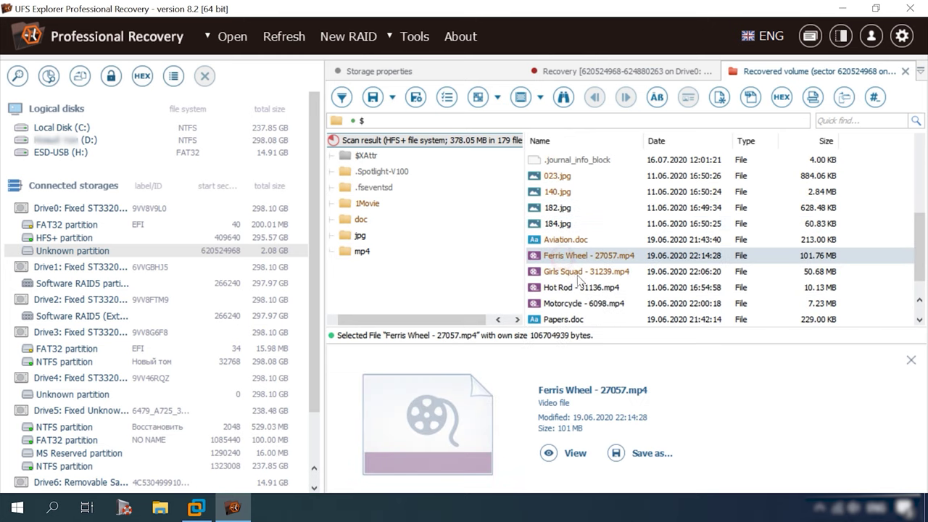
Step: Preview the root files from Girls Squad - 31239.mp4 through Profit.doc and close the preview
{"action": "scroll", "coordinate": [578, 280], "scroll_direction": "down", "scroll_amount": 2}
{"action": "left_click", "coordinate": [562, 241]}
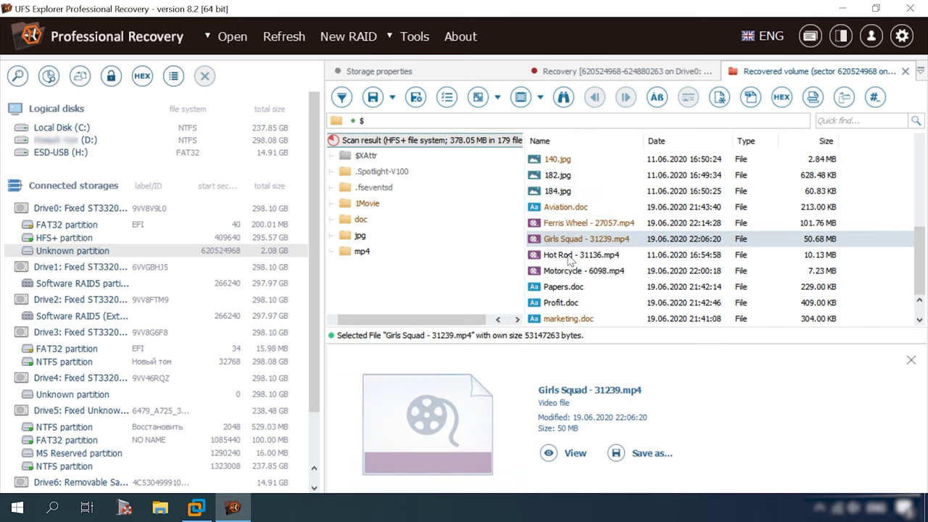
{"action": "left_click", "coordinate": [569, 255]}
{"action": "left_click", "coordinate": [562, 271]}
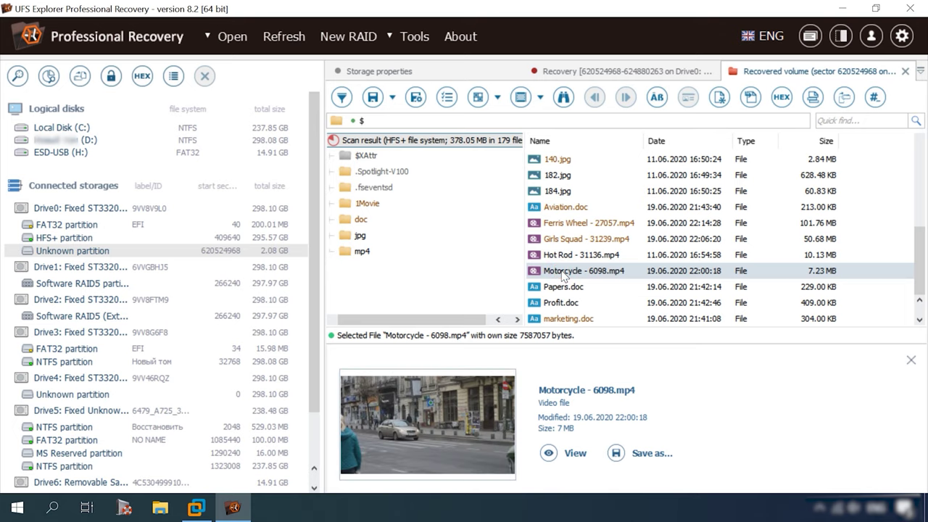
{"action": "left_click", "coordinate": [566, 289]}
{"action": "left_click", "coordinate": [566, 303]}
{"action": "key", "text": "Escape"}
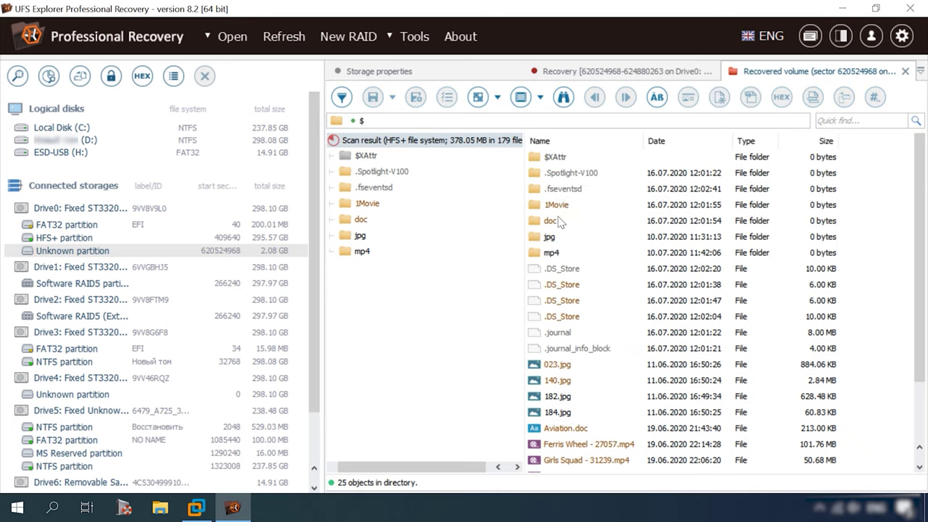
Step: Open Tron.avi from the 1Movie folder and Spaces.doc from the doc folder for viewing, closing each viewer
{"action": "left_click", "coordinate": [560, 206]}
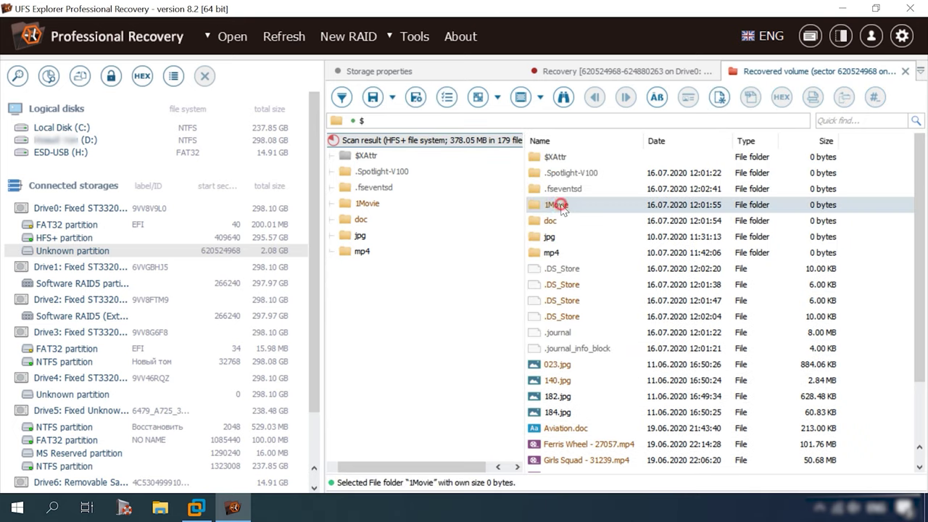
{"action": "double_click", "coordinate": [545, 208]}
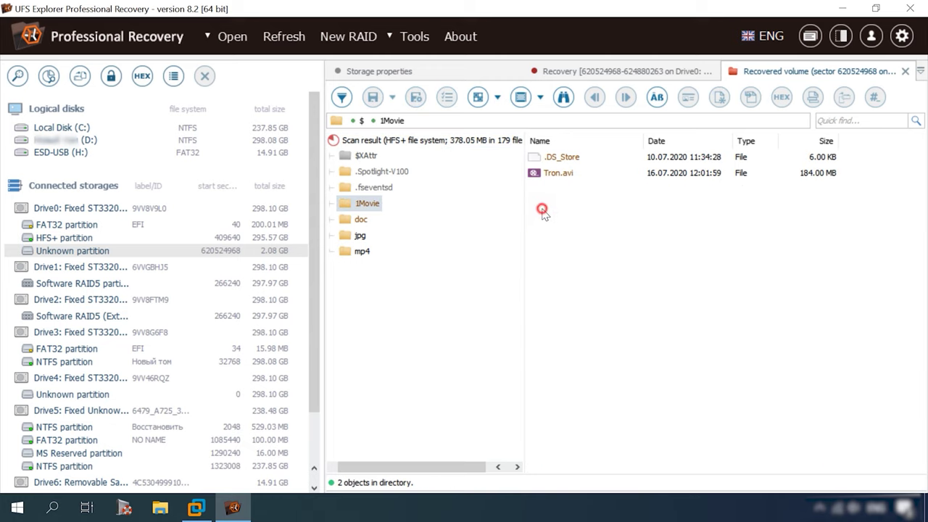
{"action": "double_click", "coordinate": [556, 173]}
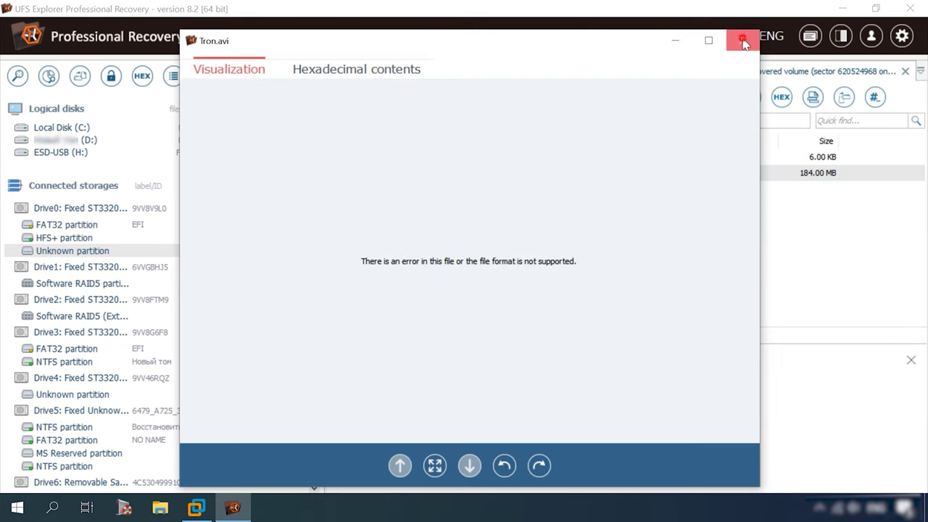
{"action": "left_click", "coordinate": [743, 40]}
{"action": "left_click", "coordinate": [357, 221]}
{"action": "double_click", "coordinate": [573, 173]}
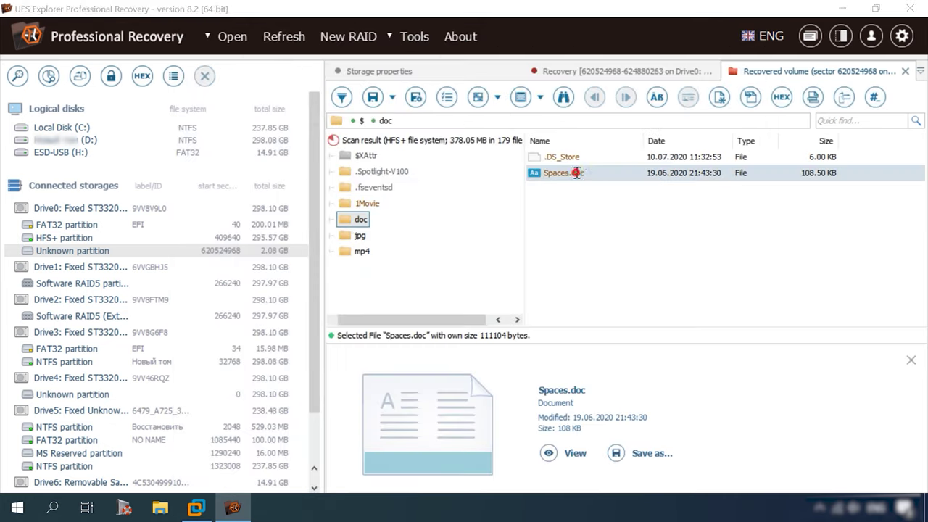
{"action": "left_click", "coordinate": [747, 40]}
Step: View 141.jpg in the jpg folder and preview Motocross - 10797.mp4 in the mp4 folder
{"action": "left_click", "coordinate": [349, 234]}
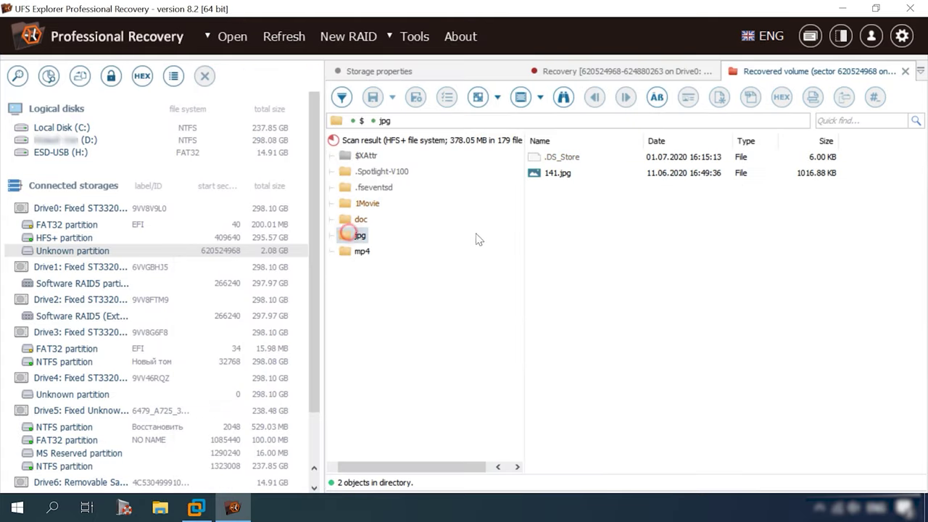
{"action": "left_click", "coordinate": [558, 174]}
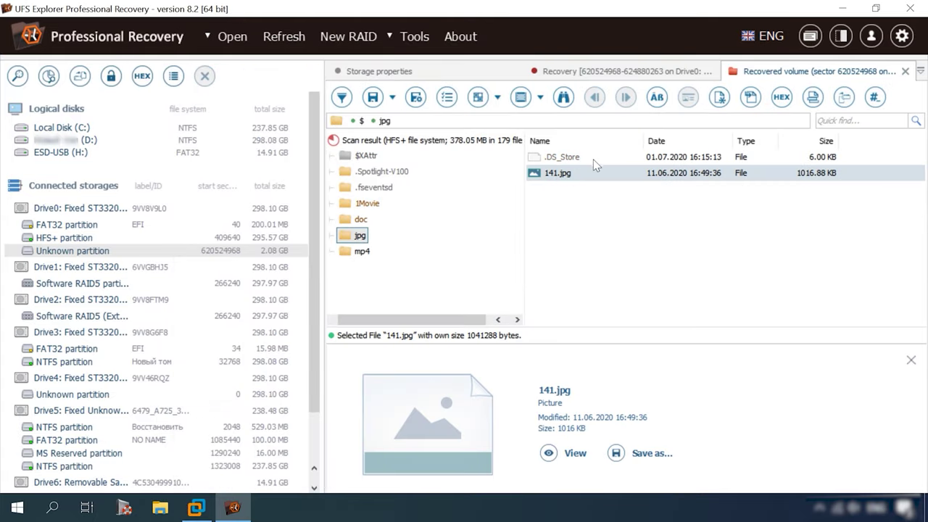
{"action": "double_click", "coordinate": [560, 174]}
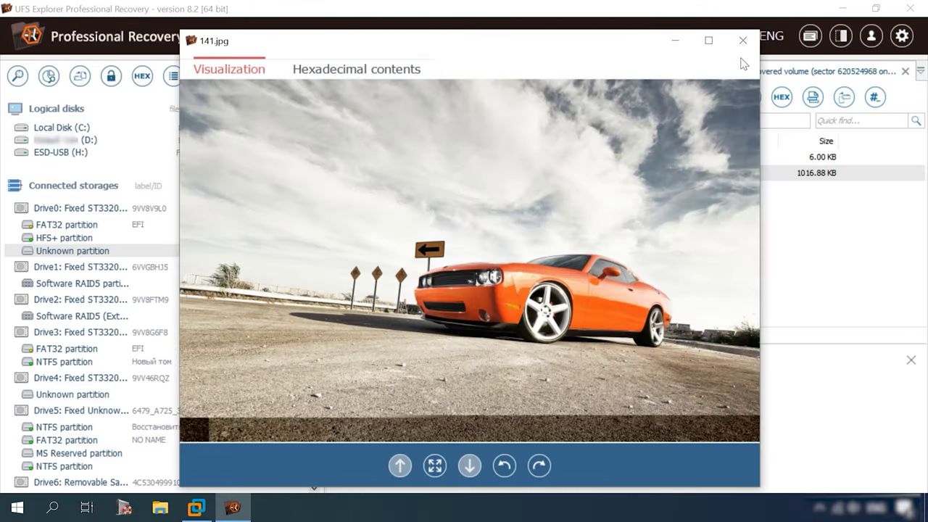
{"action": "left_click", "coordinate": [747, 41]}
{"action": "left_click", "coordinate": [360, 251]}
{"action": "left_click", "coordinate": [585, 175]}
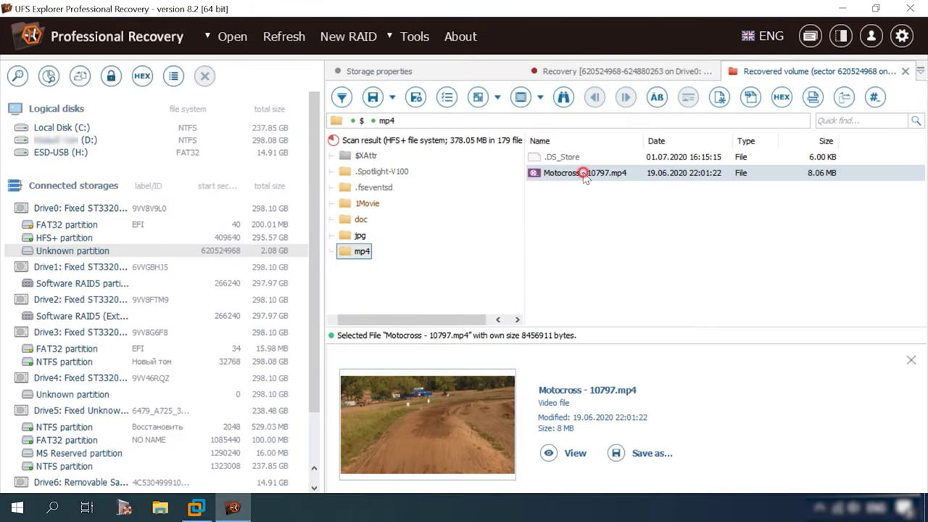
Step: Return to the root of the scan result and preview 023.jpg
{"action": "left_click", "coordinate": [364, 141]}
{"action": "left_click", "coordinate": [557, 364]}
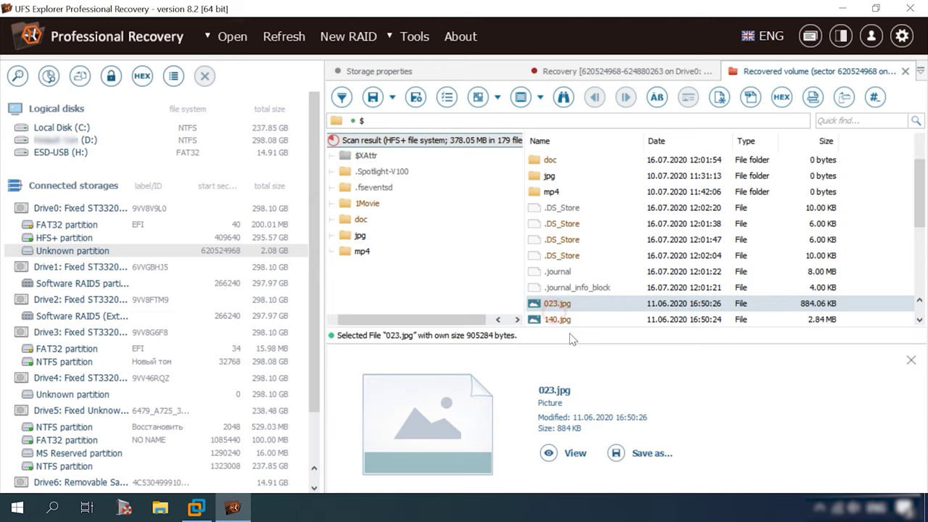
{"action": "scroll", "coordinate": [554, 290], "scroll_direction": "down", "scroll_amount": 1}
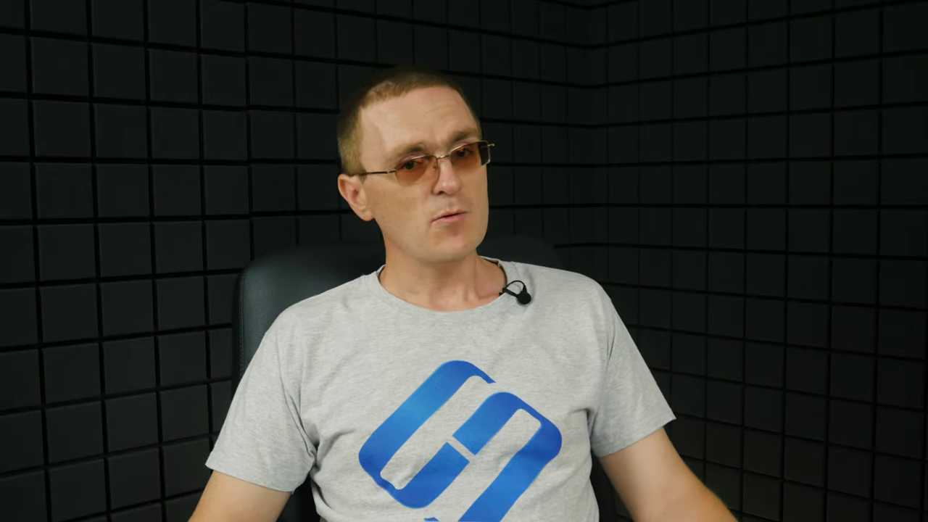